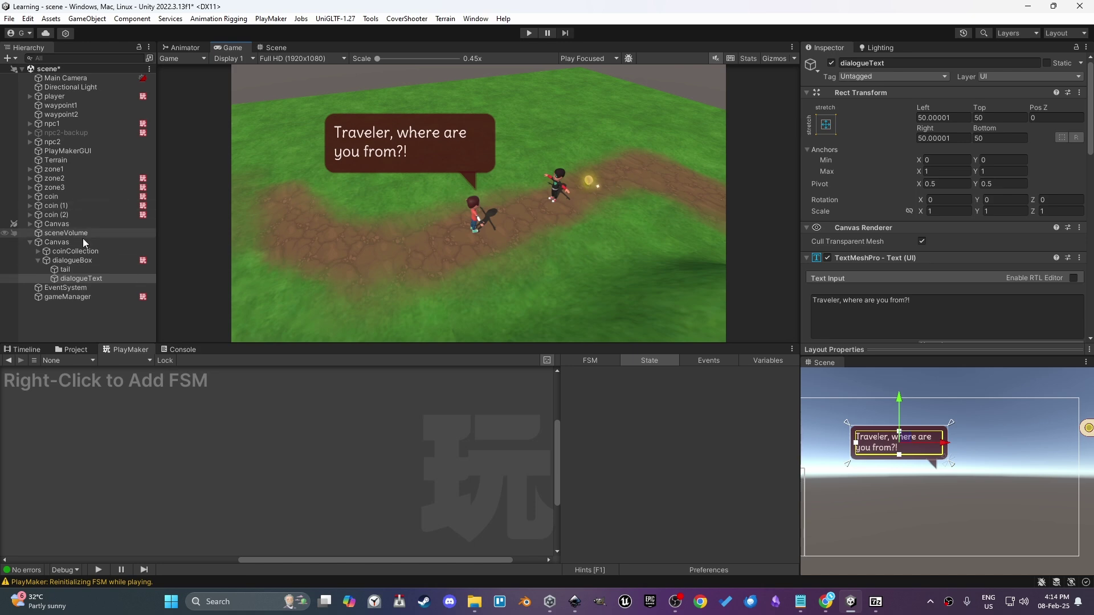
Resize the dialogueBox with the Rect tool to about 1233 wide and 364 high so its text fits on one line
click(91, 262)
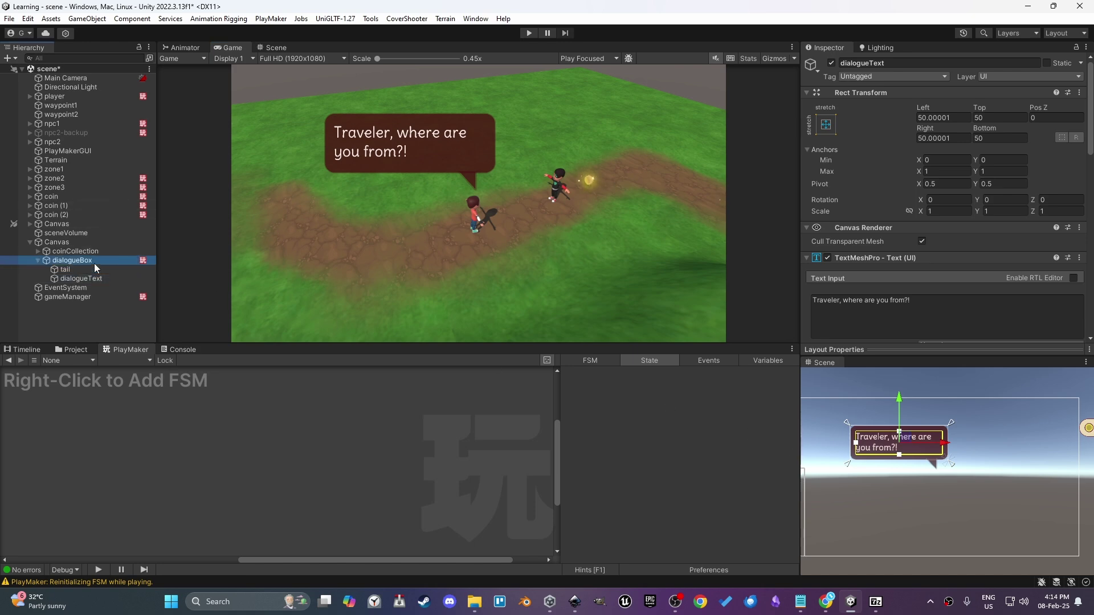
scroll(859, 442, up, 3)
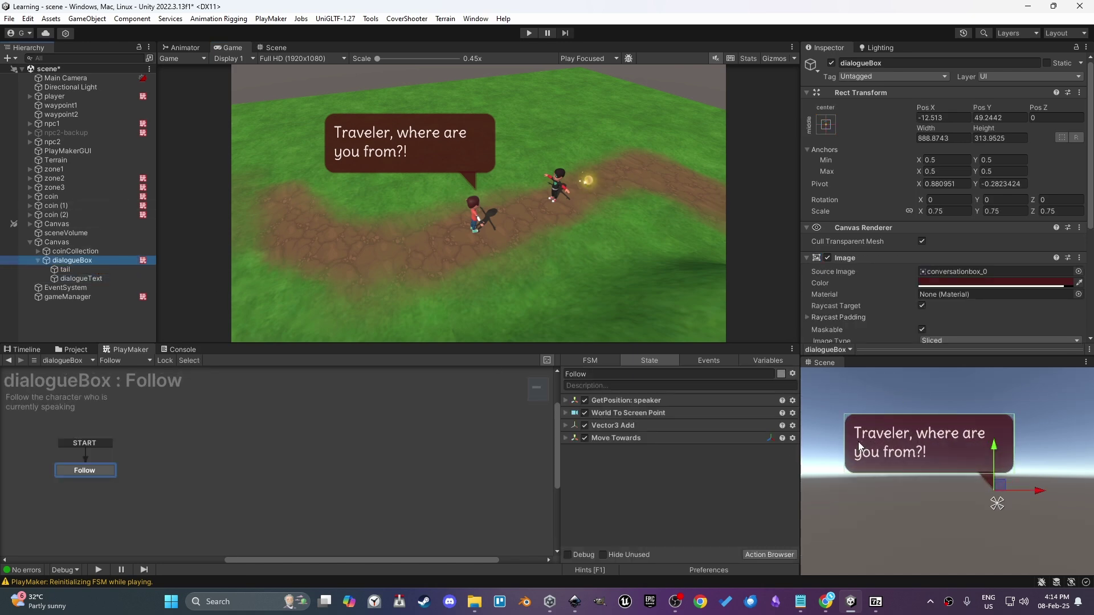
key(t)
mouse_move(845, 414)
mouse_down()
mouse_move(801, 433)
mouse_move(872, 415)
mouse_move(853, 438)
mouse_move(868, 465)
mouse_move(877, 451)
mouse_move(953, 453)
mouse_move(824, 447)
mouse_move(967, 452)
mouse_move(872, 379)
mouse_move(849, 439)
mouse_move(898, 427)
mouse_move(820, 423)
mouse_move(830, 426)
mouse_up()
click(81, 279)
Add a Content Size Fitter to the dialogueBox and set its Vertical Fit to Preferred Size
click(83, 261)
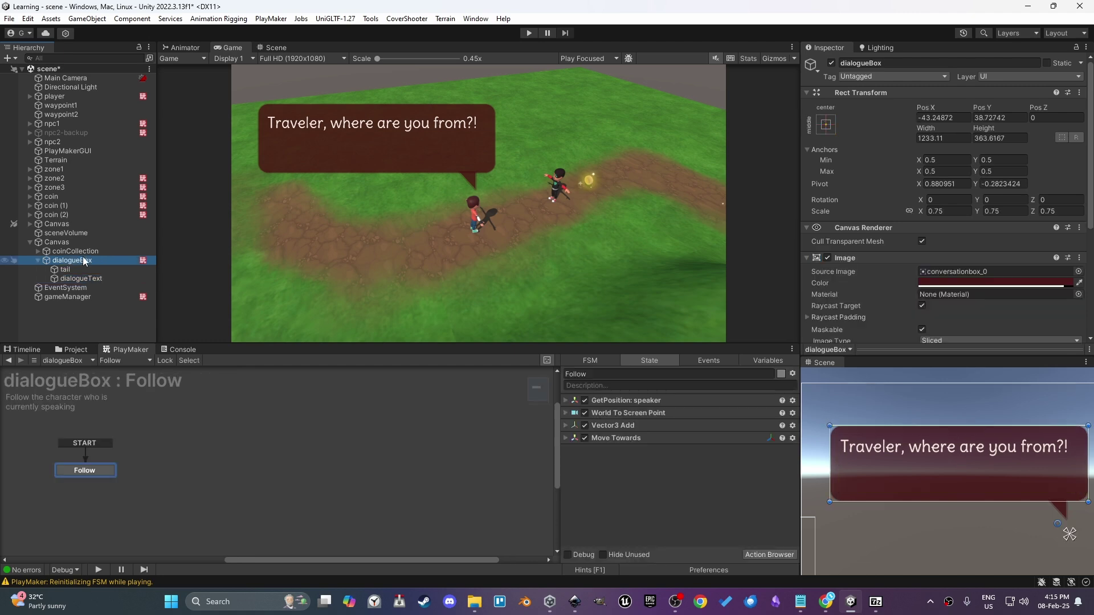
scroll(874, 313, down, 7)
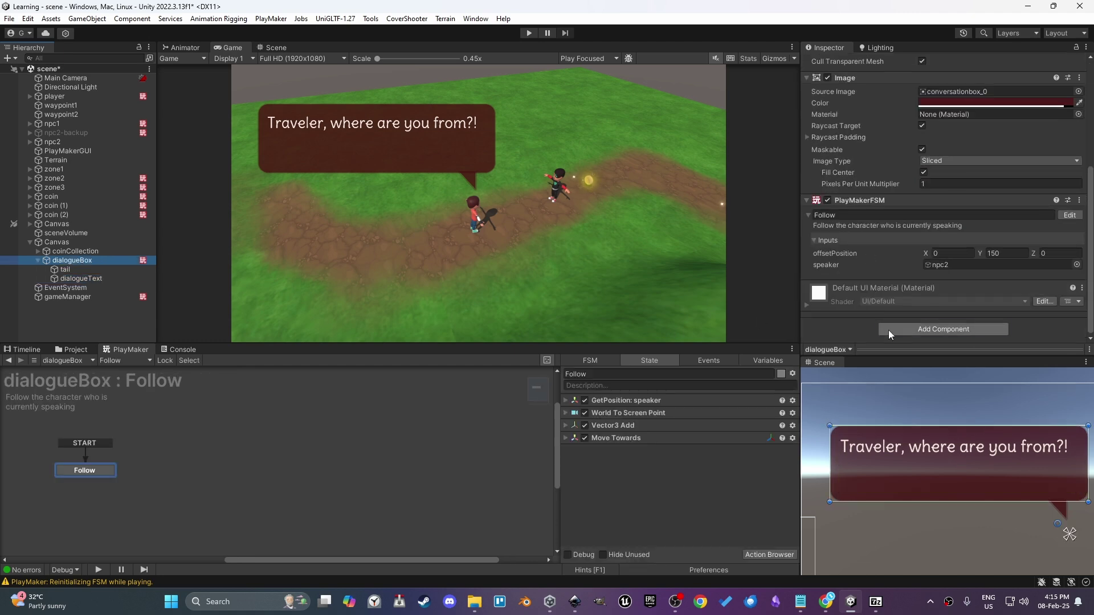
click(889, 331)
text(content)
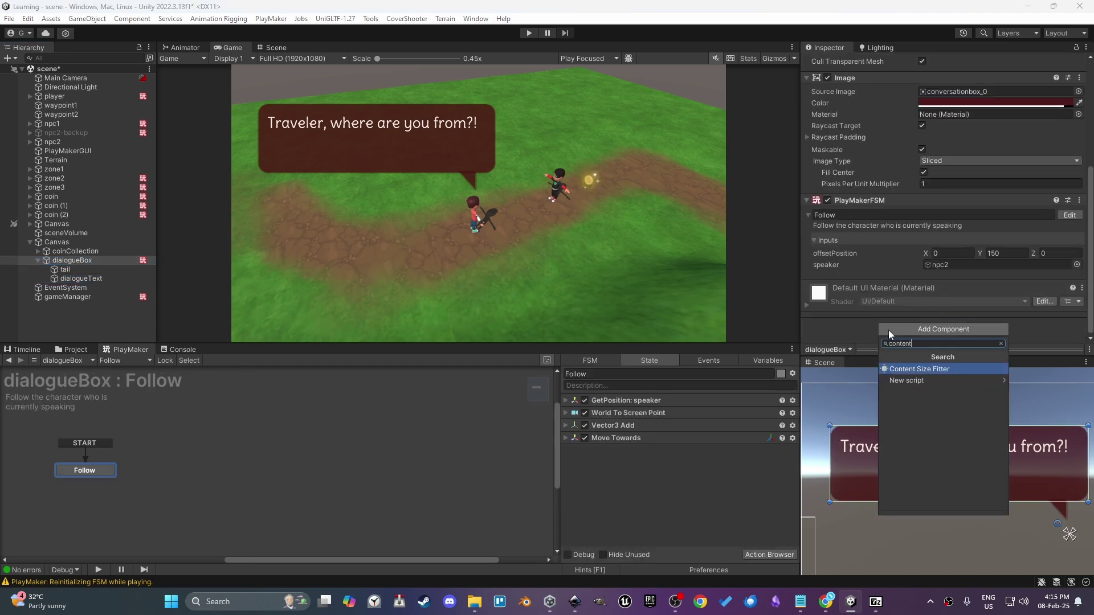
key(Return)
scroll(932, 292, down, 1)
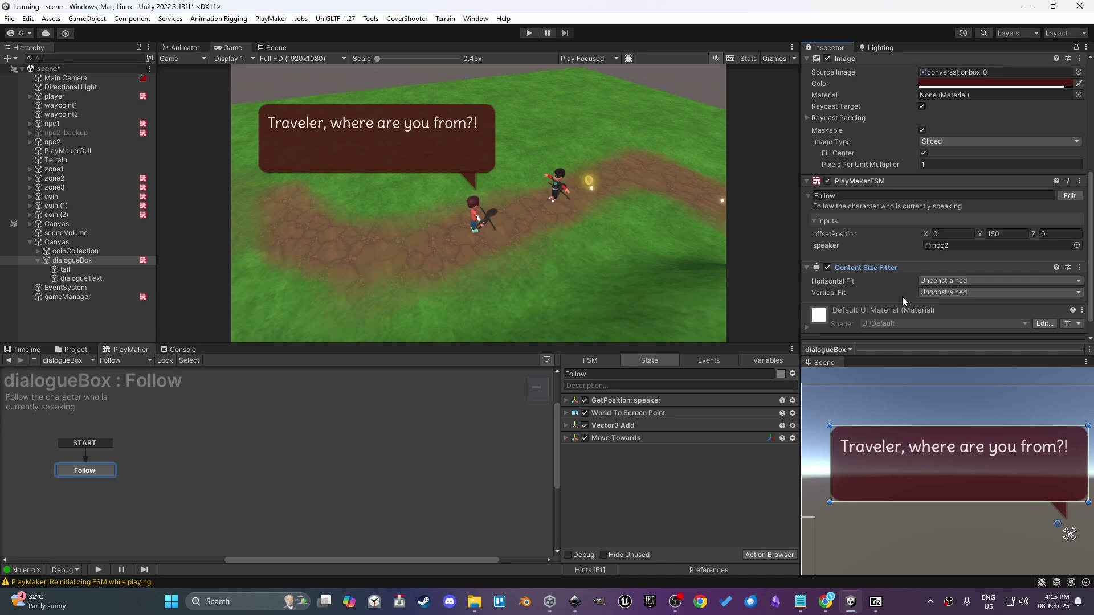
click(928, 292)
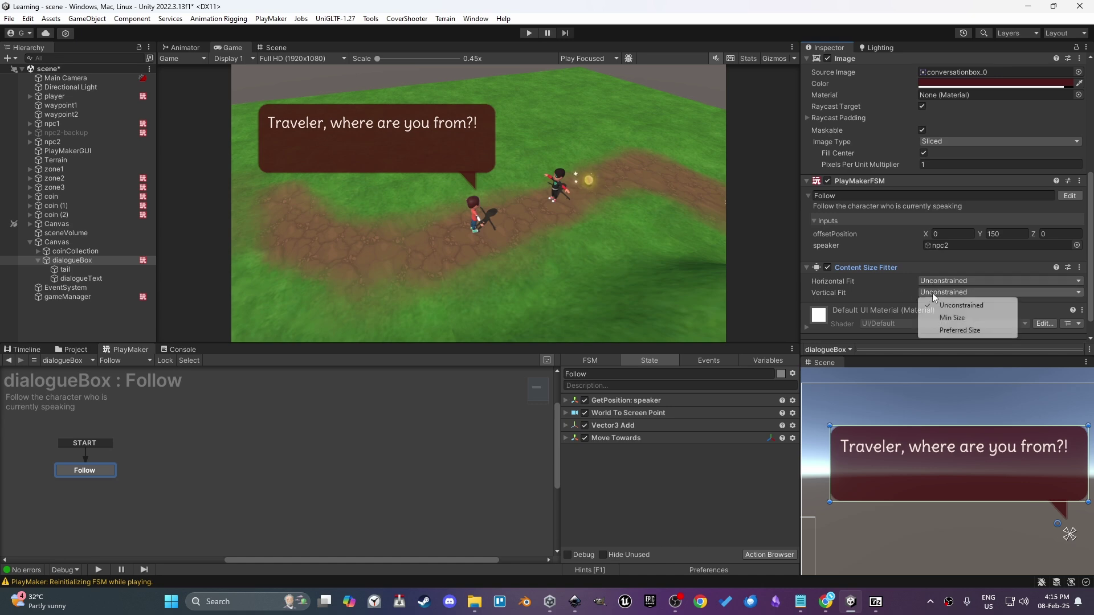
click(959, 331)
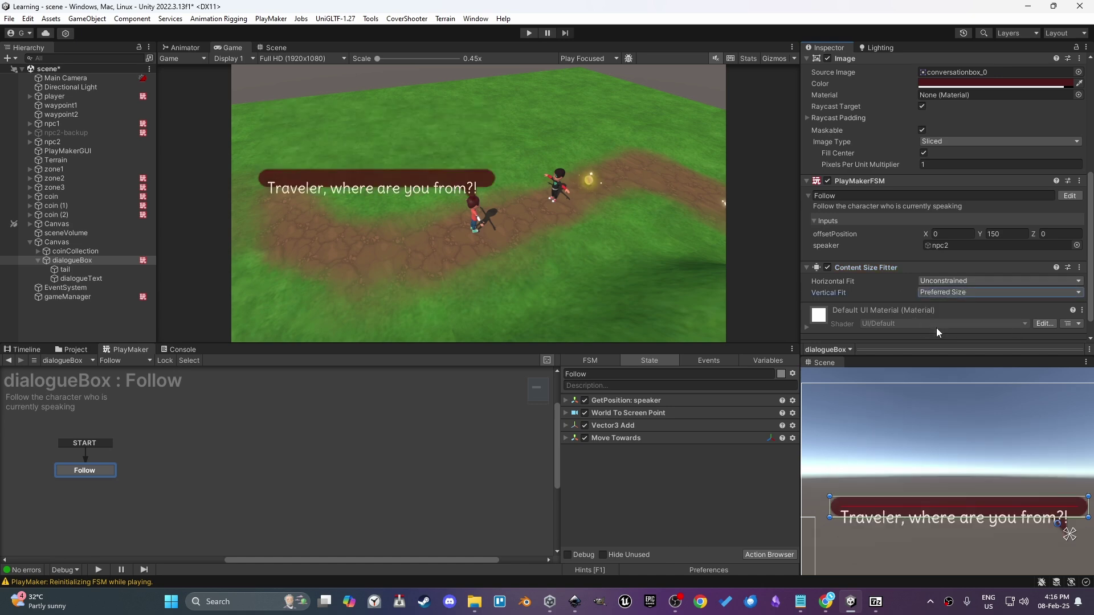
Add a Vertical Layout Group component to the dialogueBox
scroll(936, 327, down, 1)
click(915, 331)
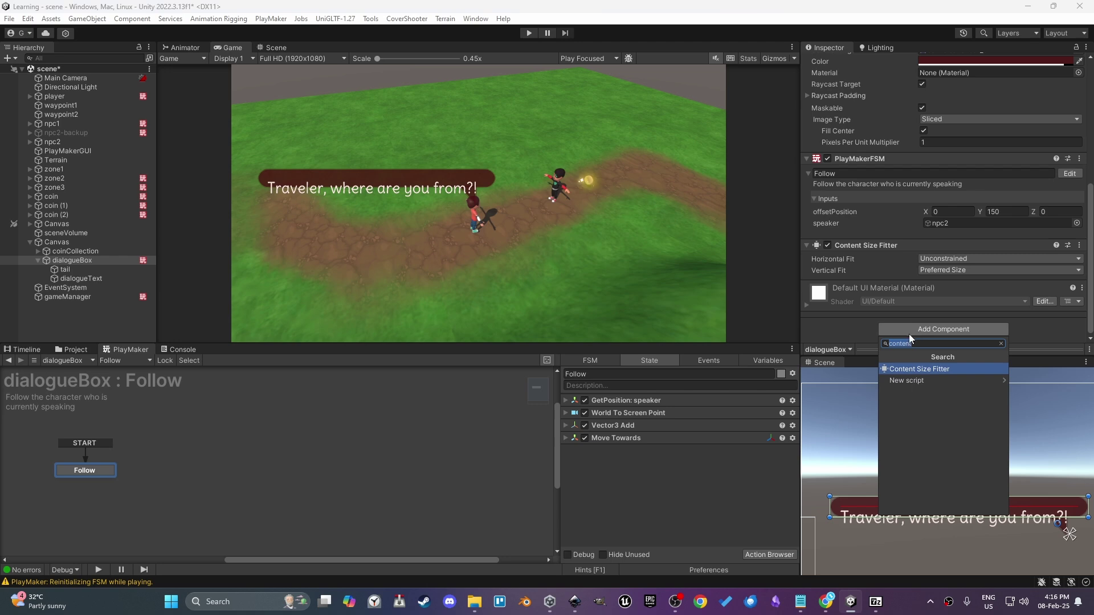
text(vert)
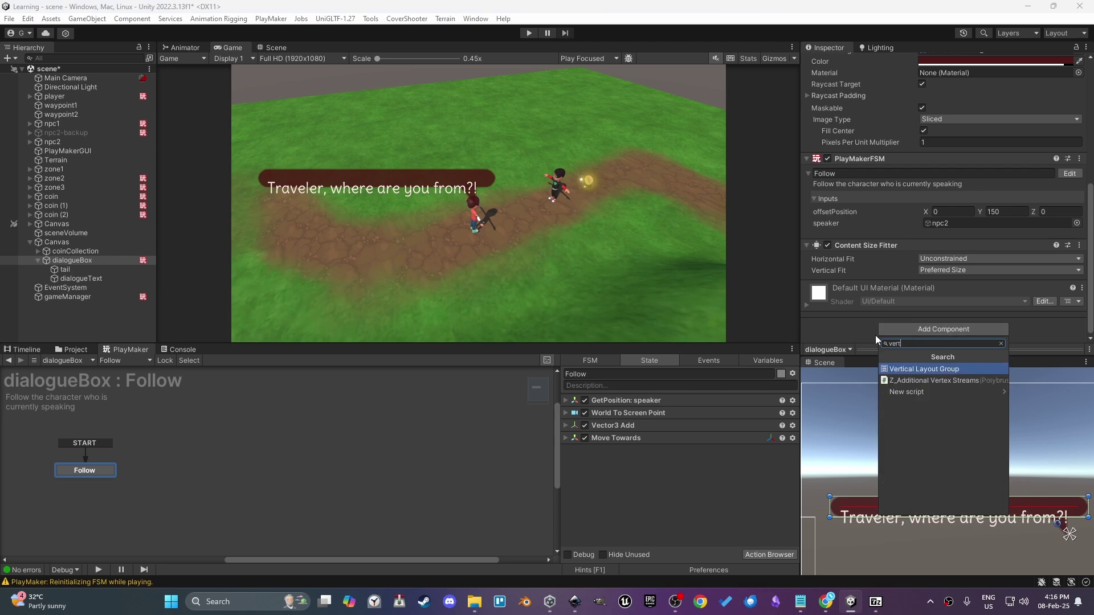
key(Return)
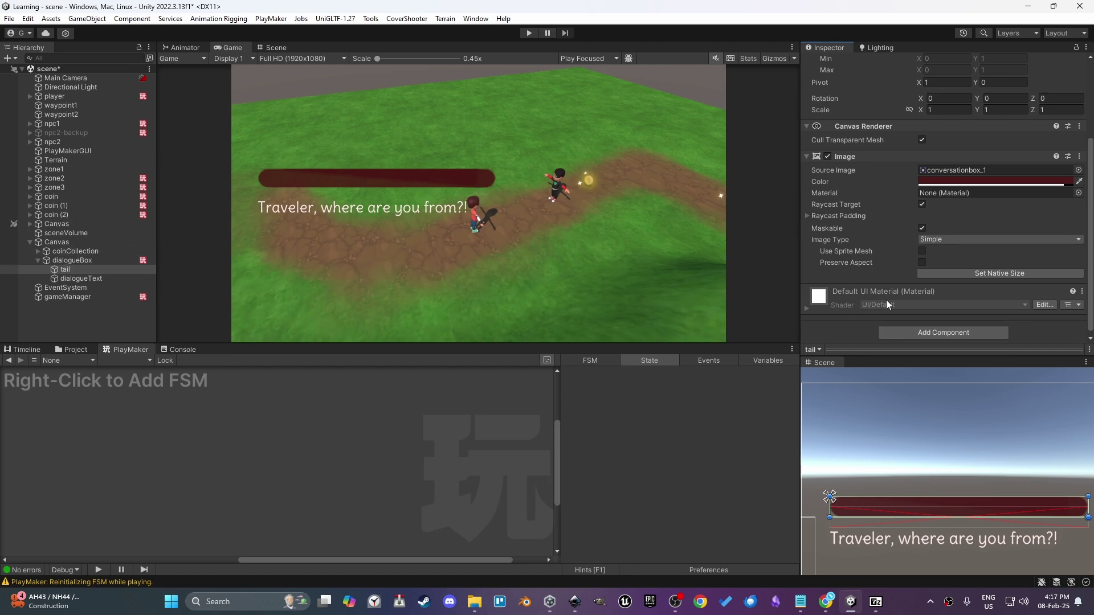
Add a Layout Element to the tail object and enable Ignore Layout on it
click(946, 331)
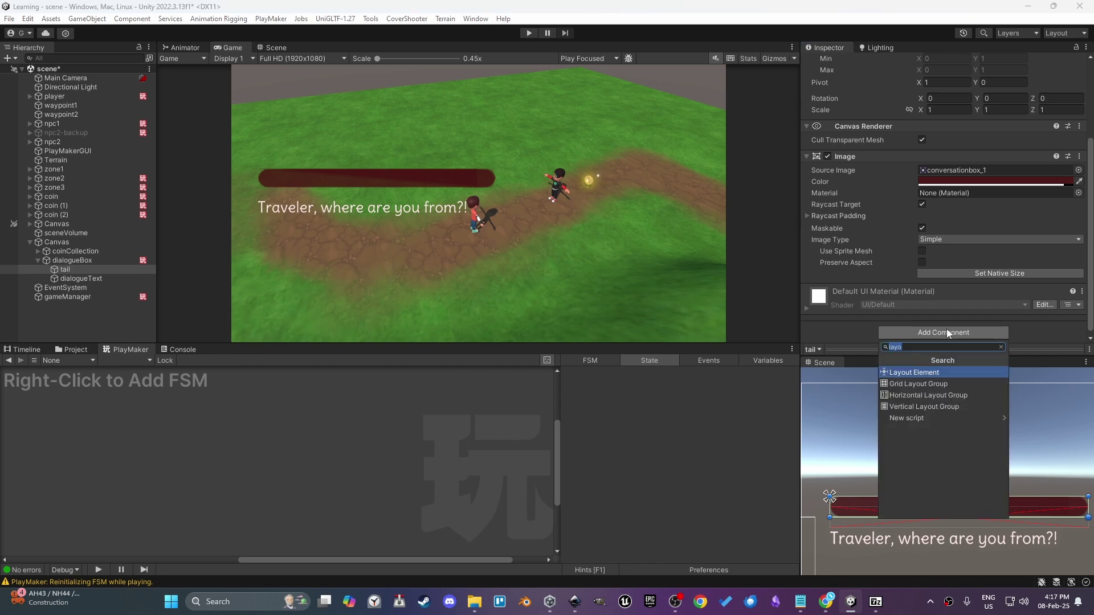
click(915, 372)
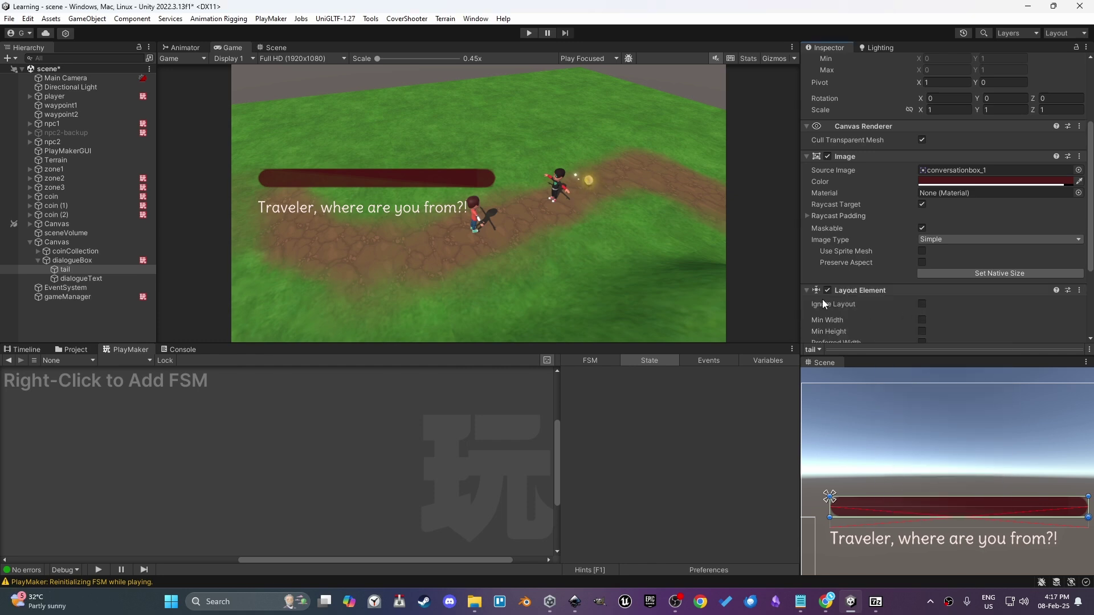
click(921, 304)
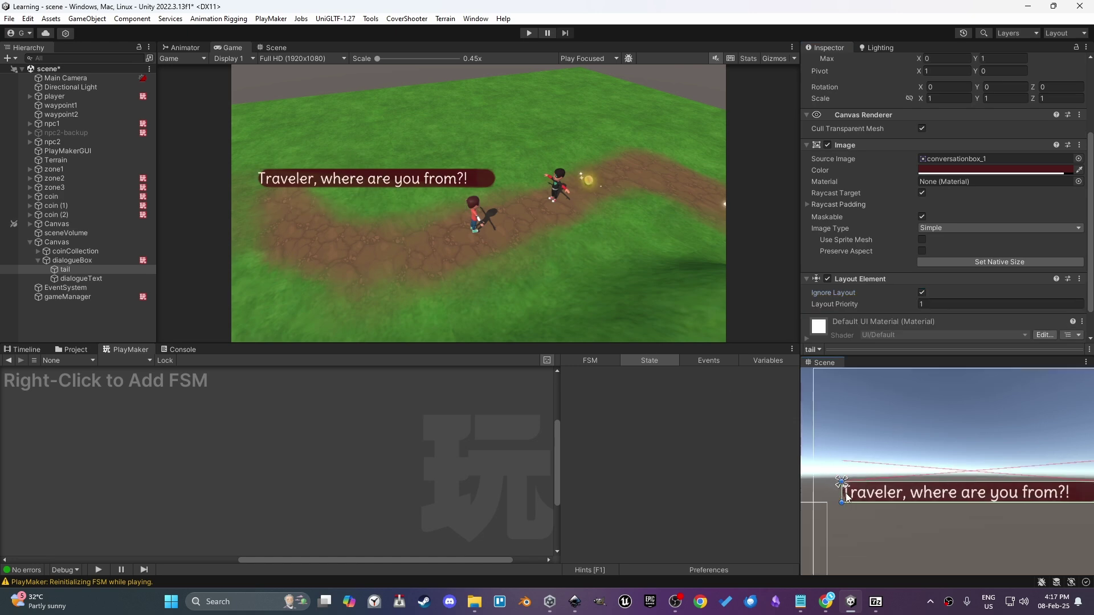
Shrink the stretched tail to about 100 by 100 at the right end of the dialogue box
drag(845, 501, 1081, 483)
middle_drag(1038, 479, 905, 458)
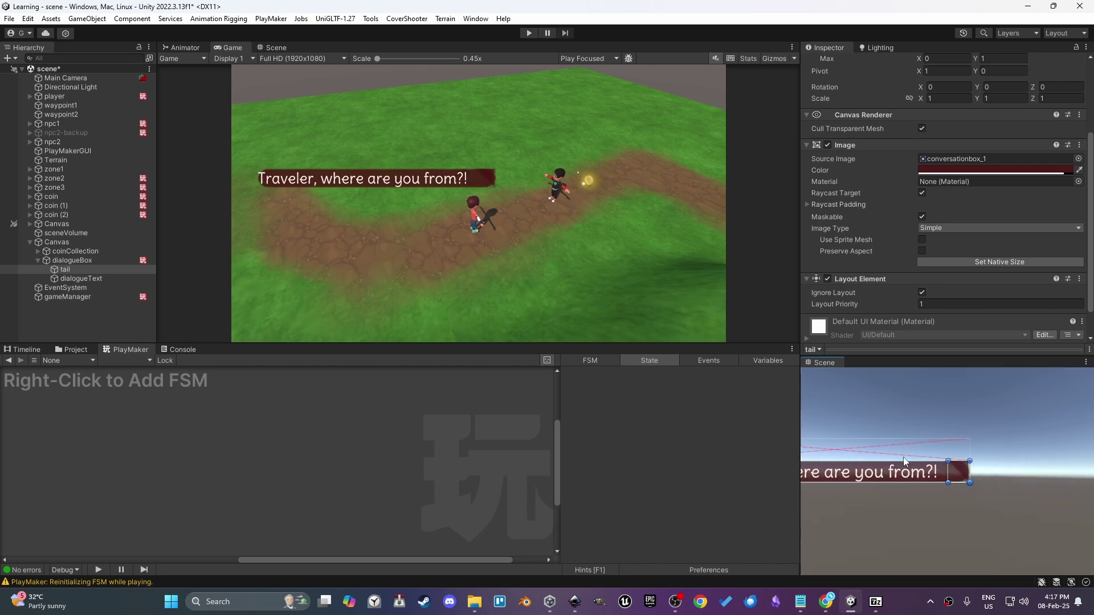
Anchor the tail, including pivot and position, to the box's bottom-right corner and place it below the box at about X -73, Y -86
scroll(878, 175, up, 4)
click(826, 124)
alt+shift+click(937, 291)
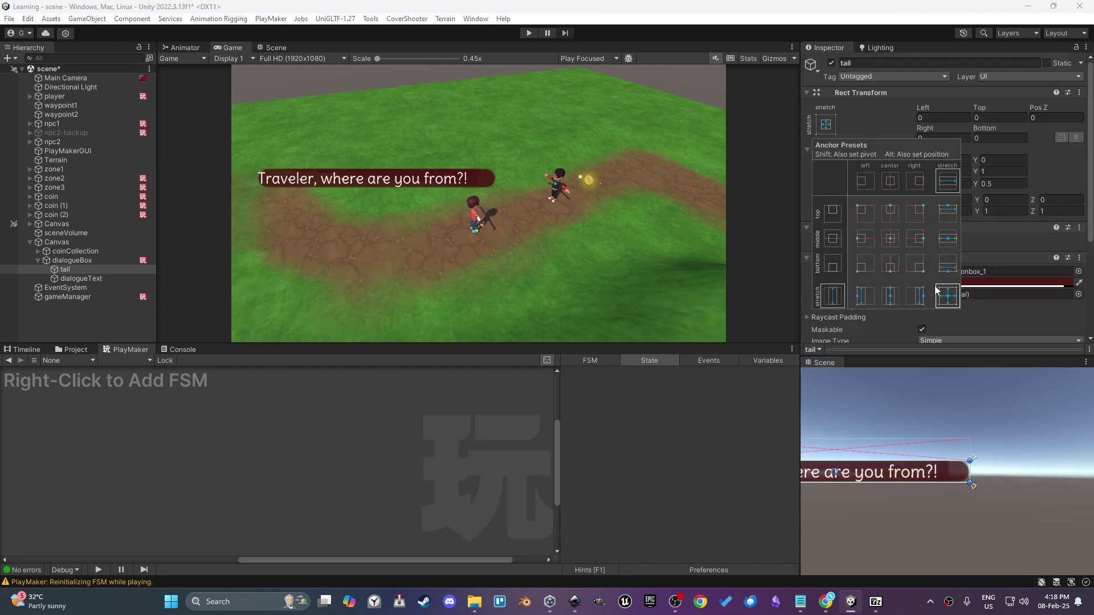
alt+shift+click(916, 270)
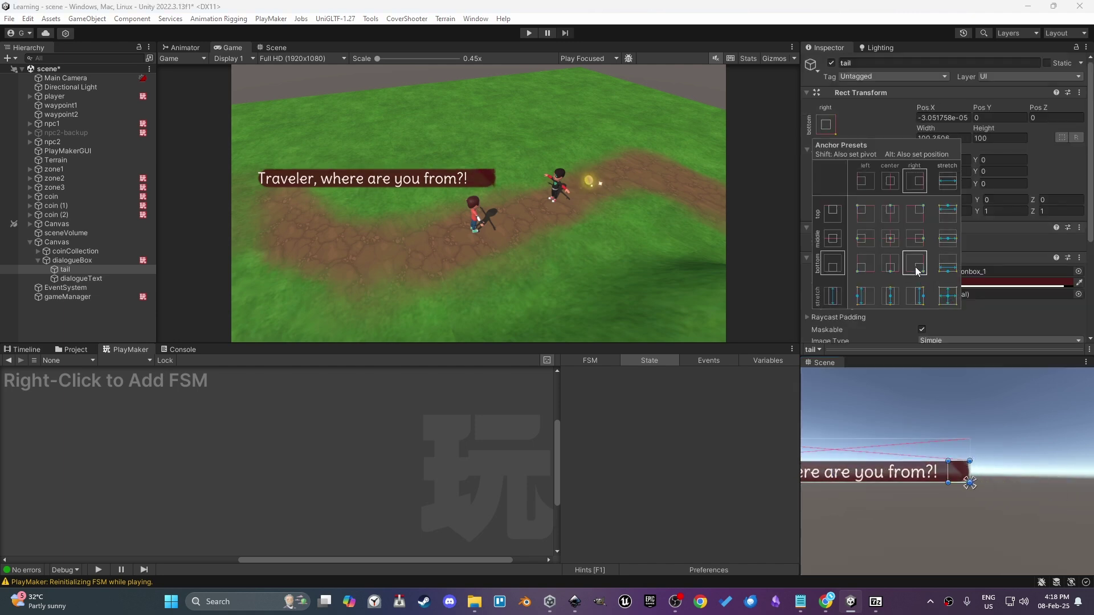
click(885, 108)
drag(964, 471, 948, 493)
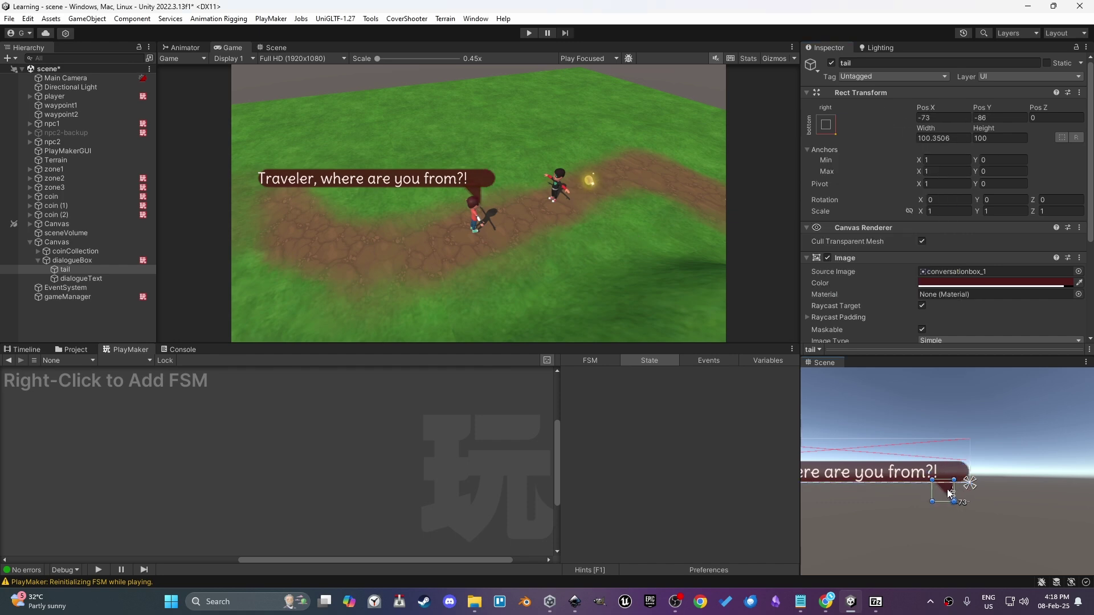
Set the dialogueBox's Vertical Layout Group padding to 50 on all four sides and enable Control Child Size Height
click(113, 262)
scroll(922, 250, down, 9)
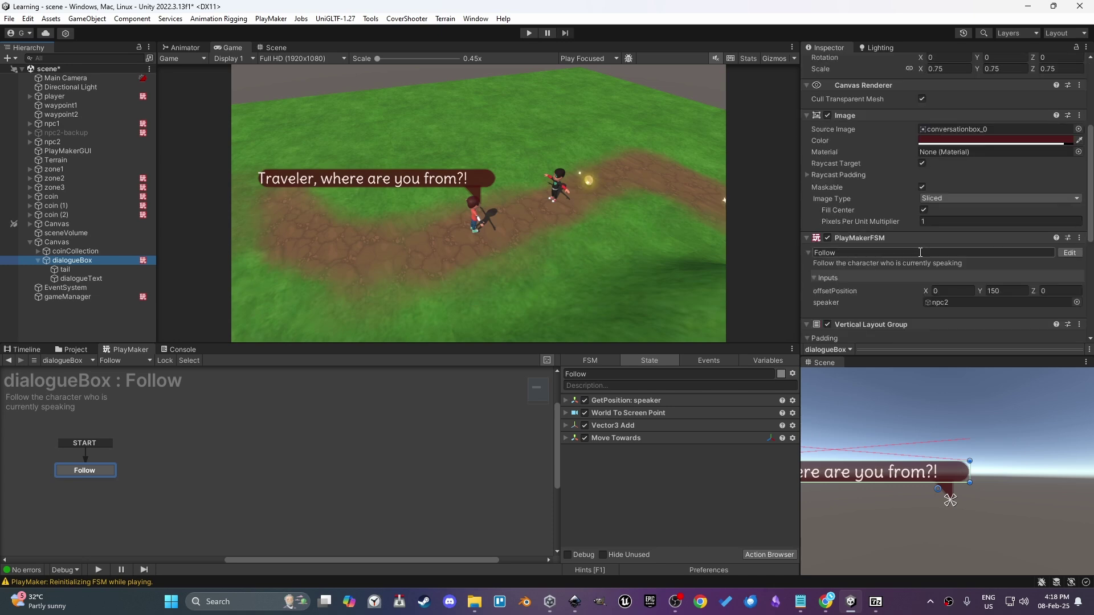
drag(887, 228, 911, 228)
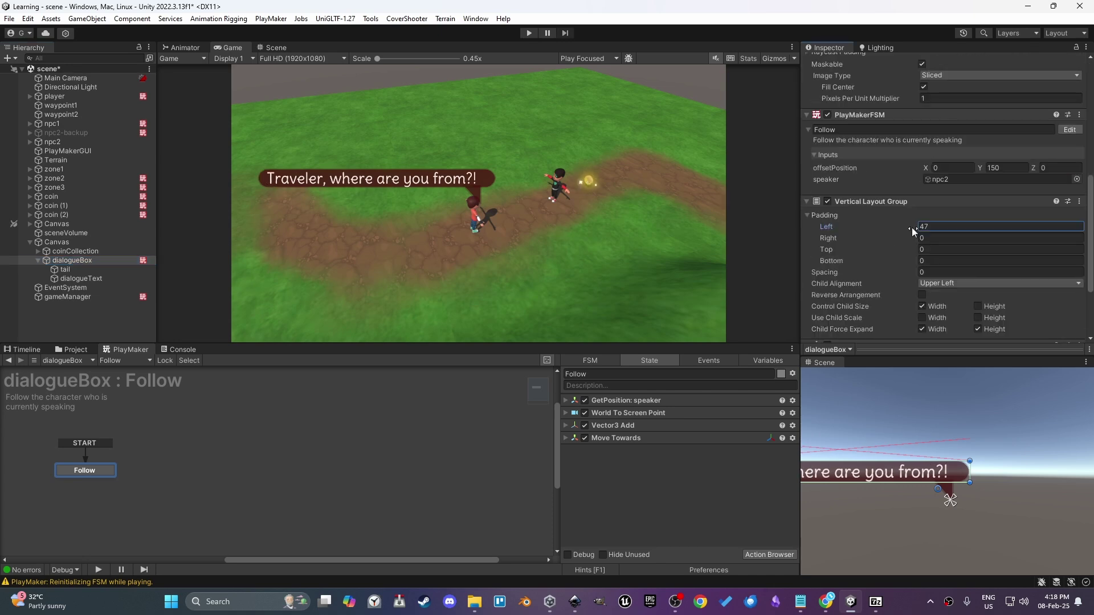
text(50)
click(940, 238)
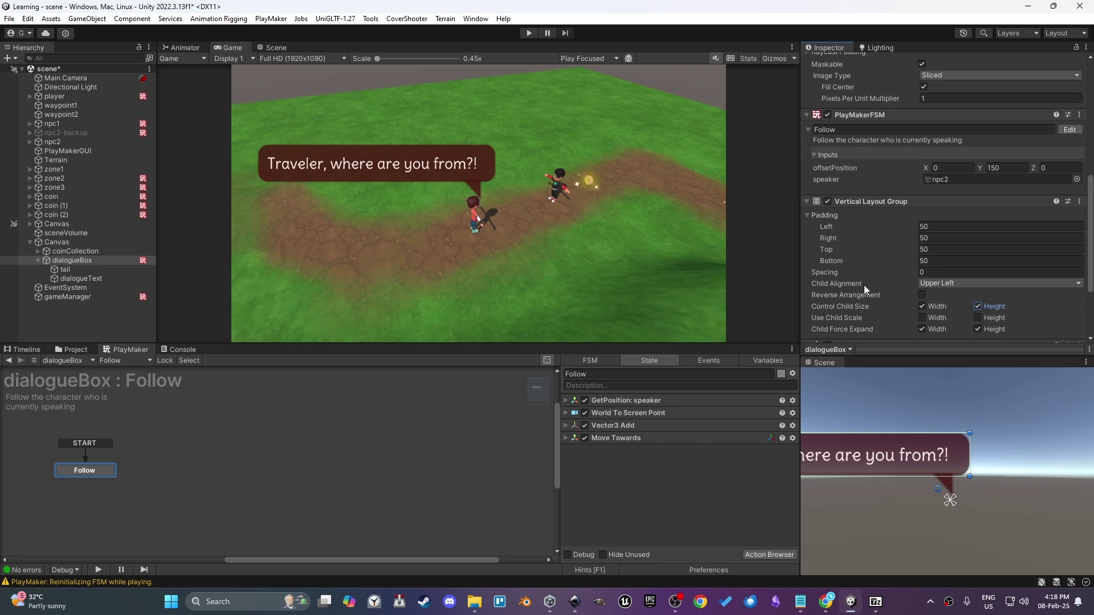
Copy the entire text content of the dialogueText object
click(82, 279)
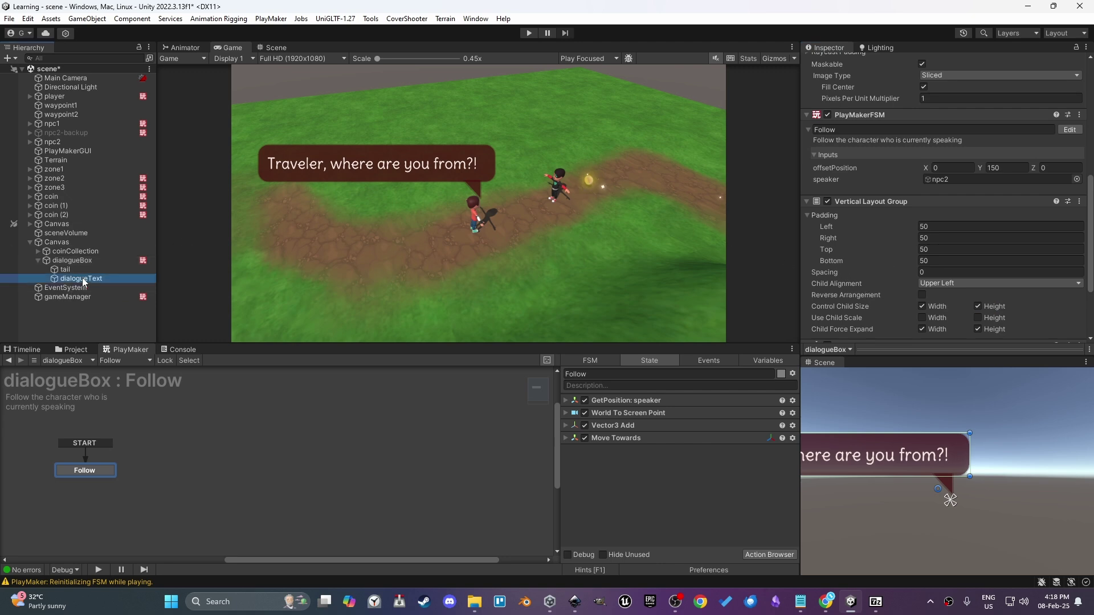
scroll(847, 200, down, 3)
click(930, 158)
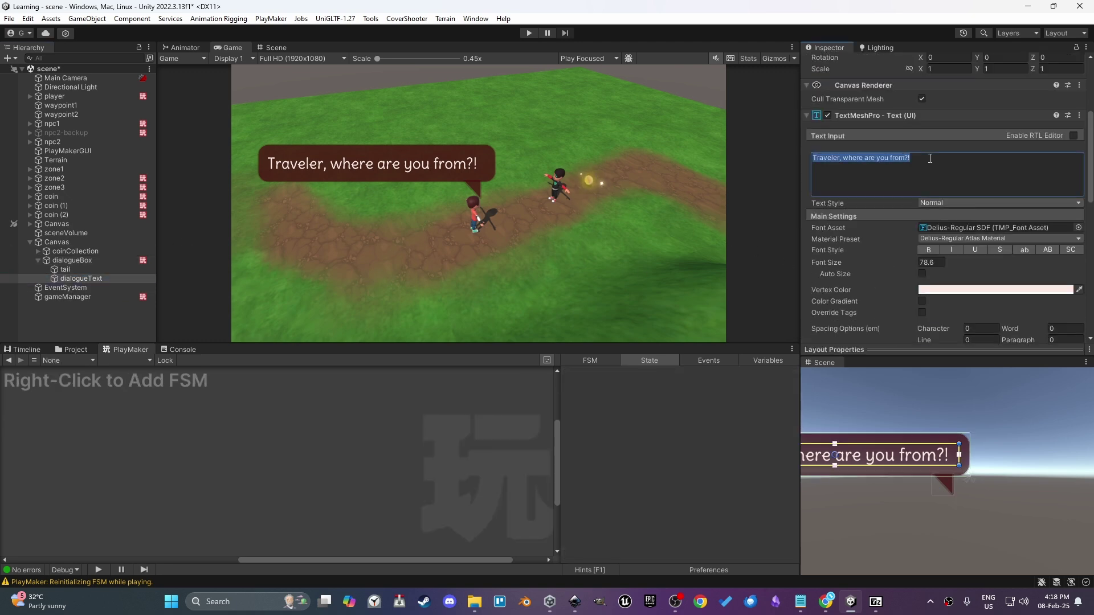
click(930, 158)
key(ctrl+a)
key(ctrl+c)
Test the box's vertical fit by filling the dialogue text with four, three and one copies of the copied line
click(929, 159)
key(ctrl+v)
key(ctrl+v)
key(ctrl+v)
key(ctrl+v)
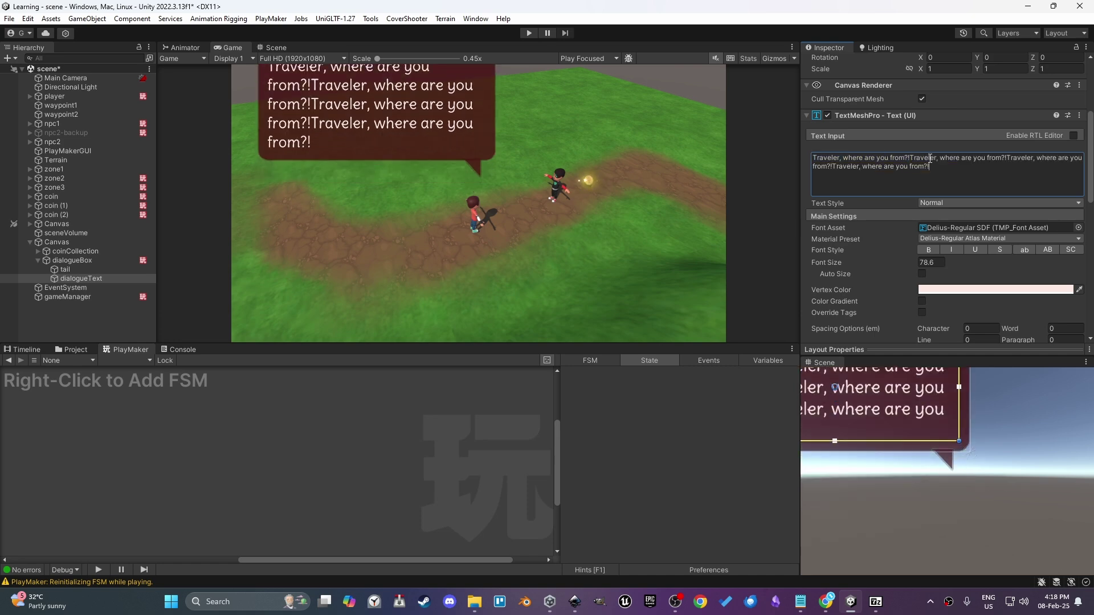
key(ctrl+a)
key(ctrl+v)
key(ctrl+v)
key(ctrl+v)
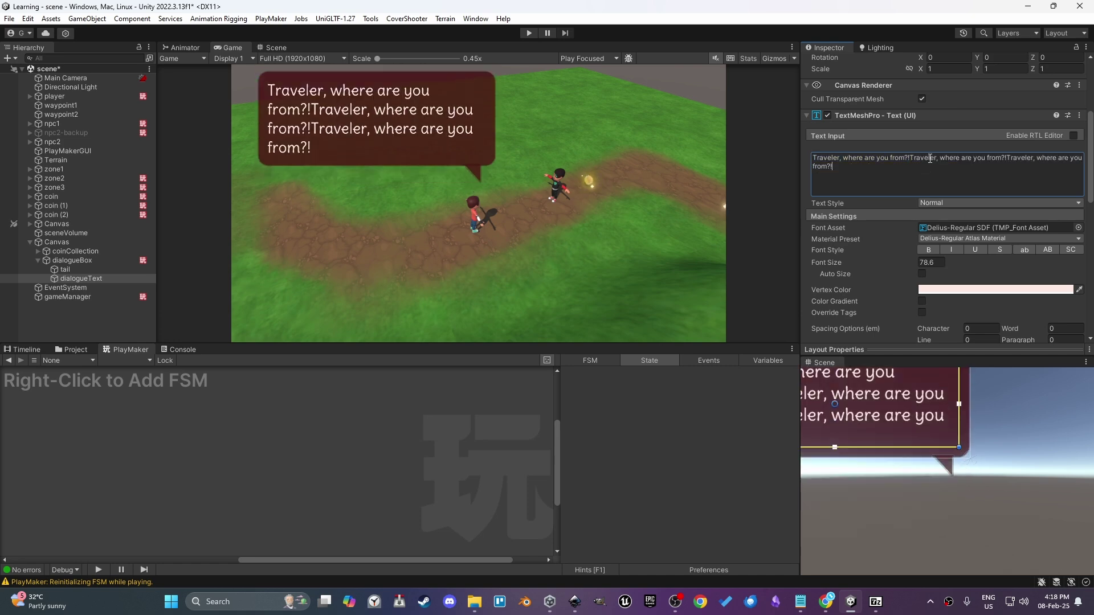
key(ctrl+a)
key(ctrl+v)
Replace the dialogue text with two consecutive copies of "Traveler, where are you from?!"
key(ctrl+a)
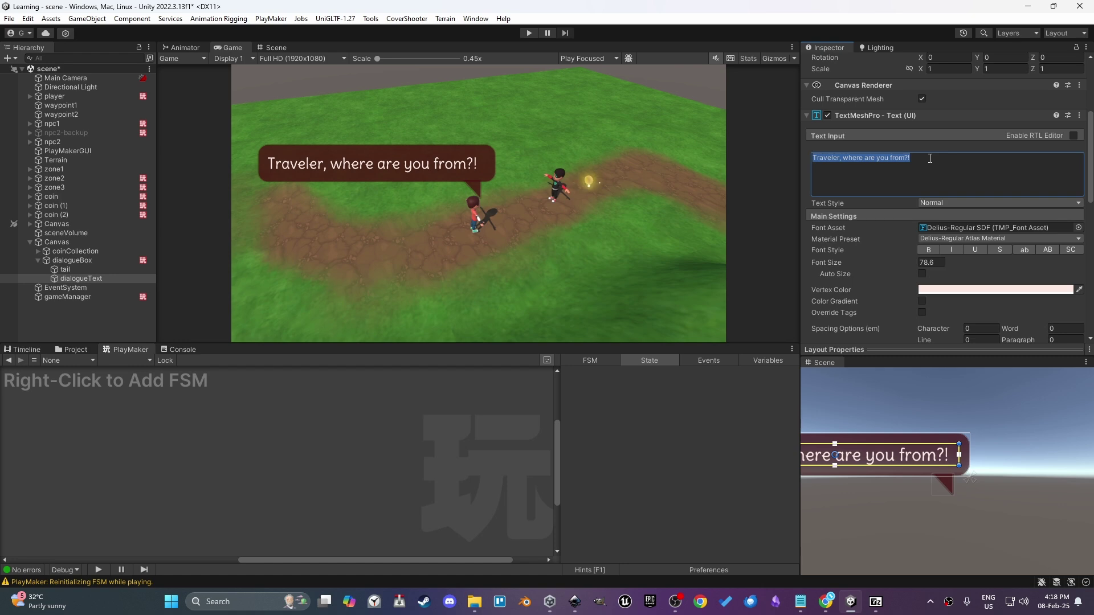
key(ctrl+v)
key(ctrl+v)
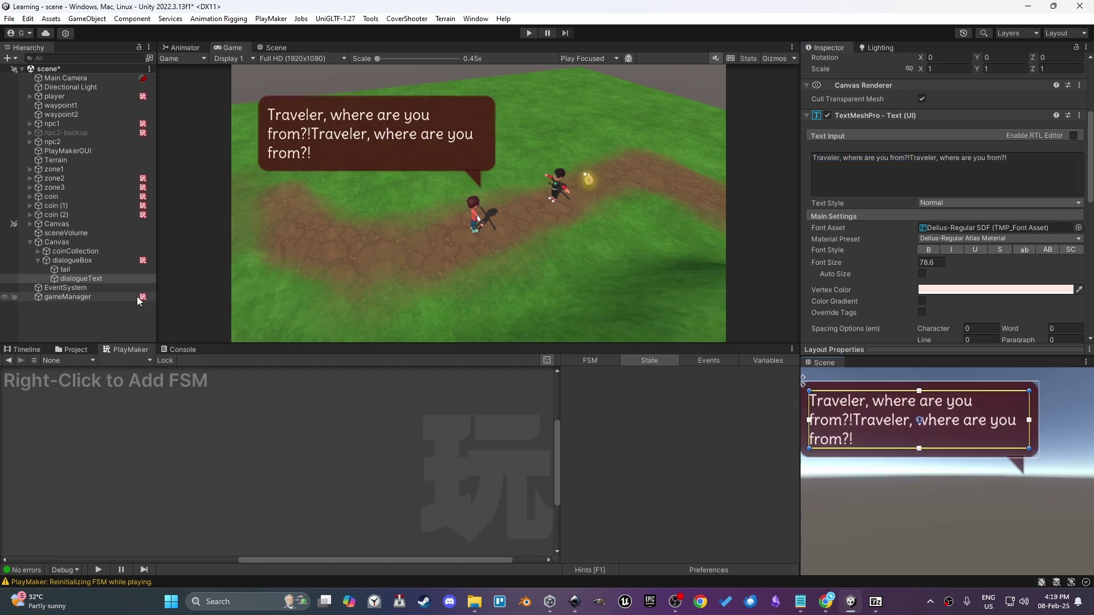
Try 0.5 as the dialogueBox's X pivot, and settle on a pivot of X 1, Y 0
click(73, 260)
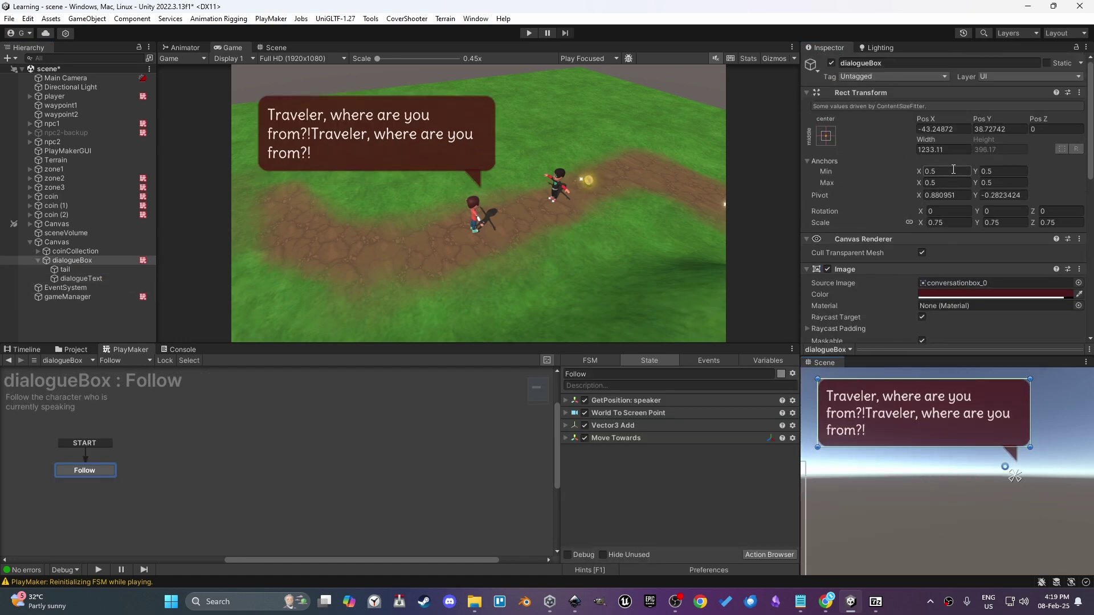
drag(961, 195, 839, 196)
text(0.5)
key(Return)
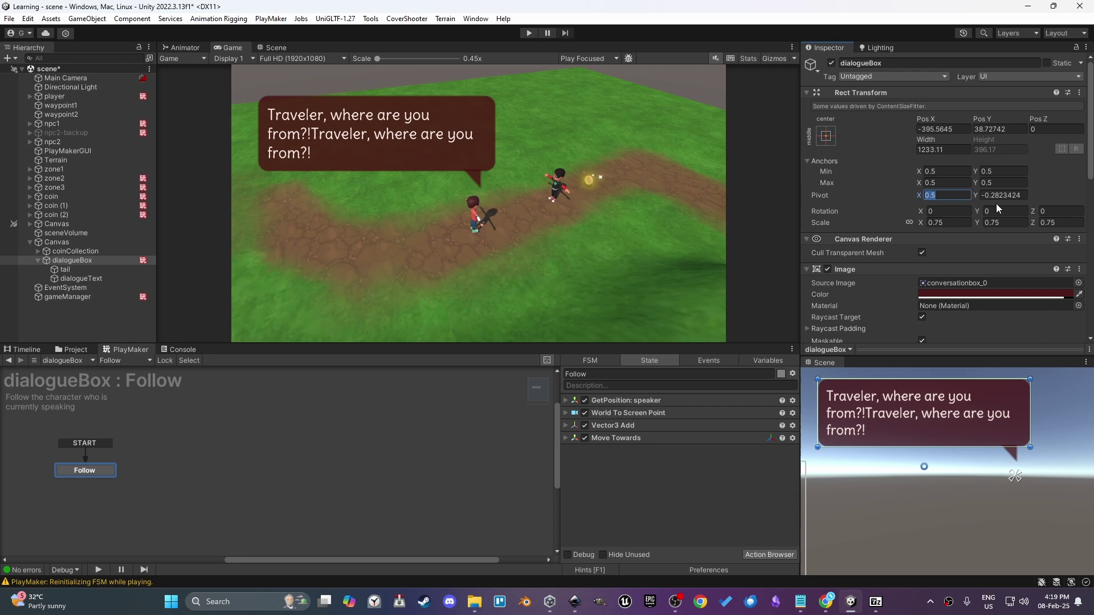
text(1)
key(Tab)
text(0)
key(Return)
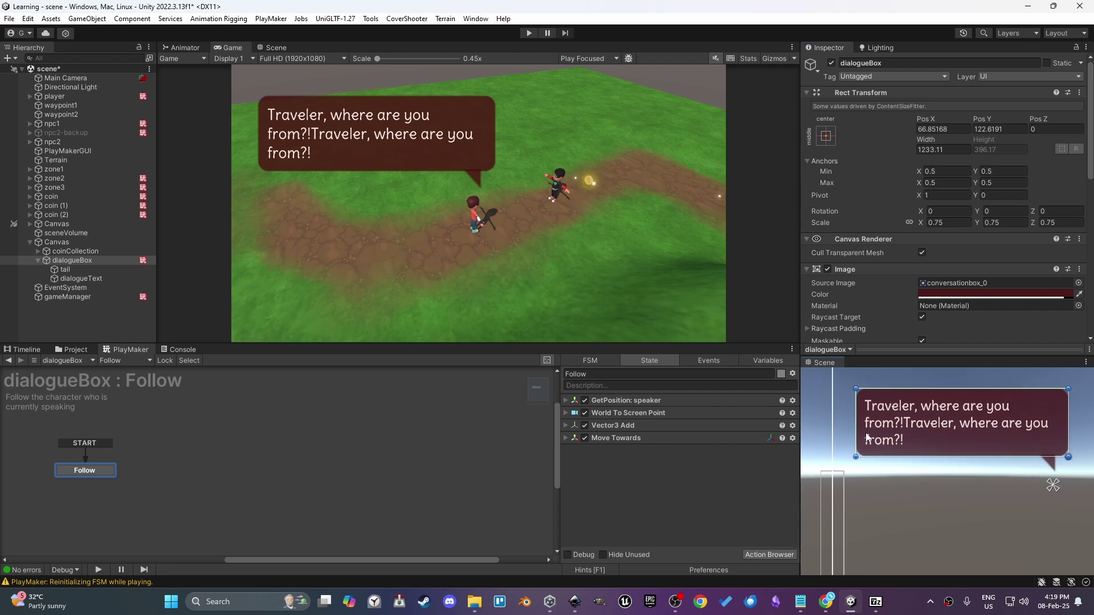
Append four copies of "!Traveler, where are you from?!" to the dialogueText content to test how the box grows
click(86, 279)
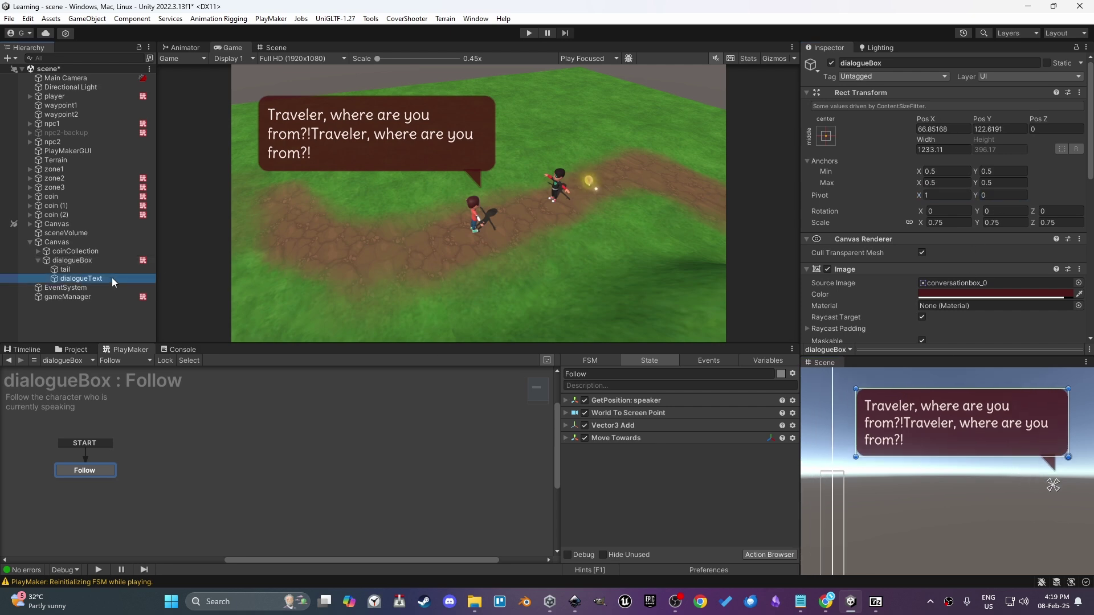
scroll(959, 228, down, 3)
click(960, 228)
drag(960, 228, 902, 223)
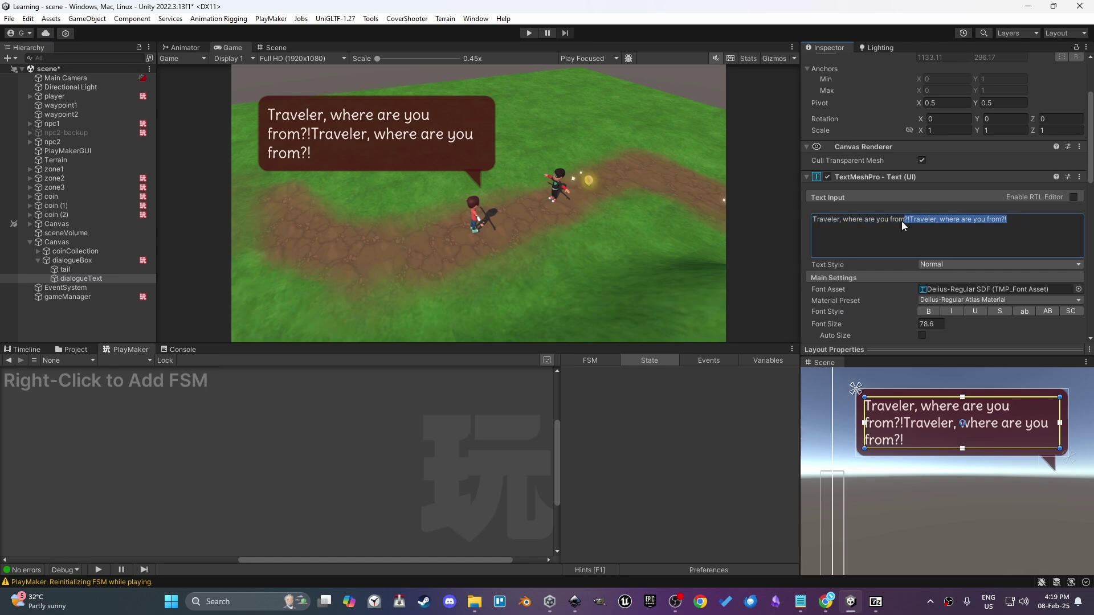
key(ctrl+c)
key(Right)
key(ctrl+v)
key(ctrl+v)
key(ctrl+v)
key(ctrl+v)
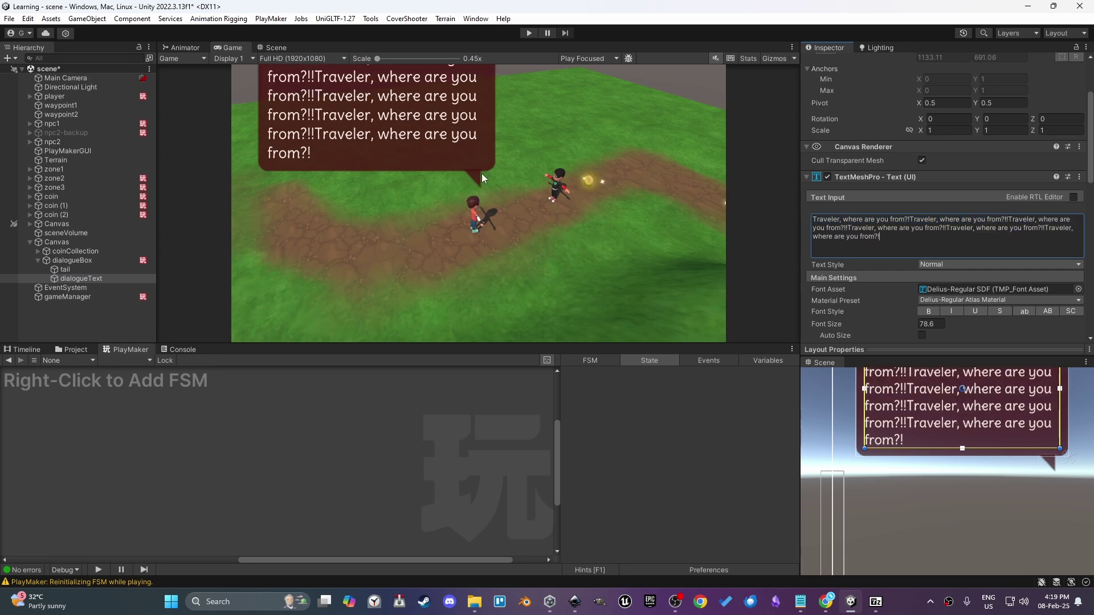
Adjust the dialogueBox's Y pivot by a small amount
click(70, 260)
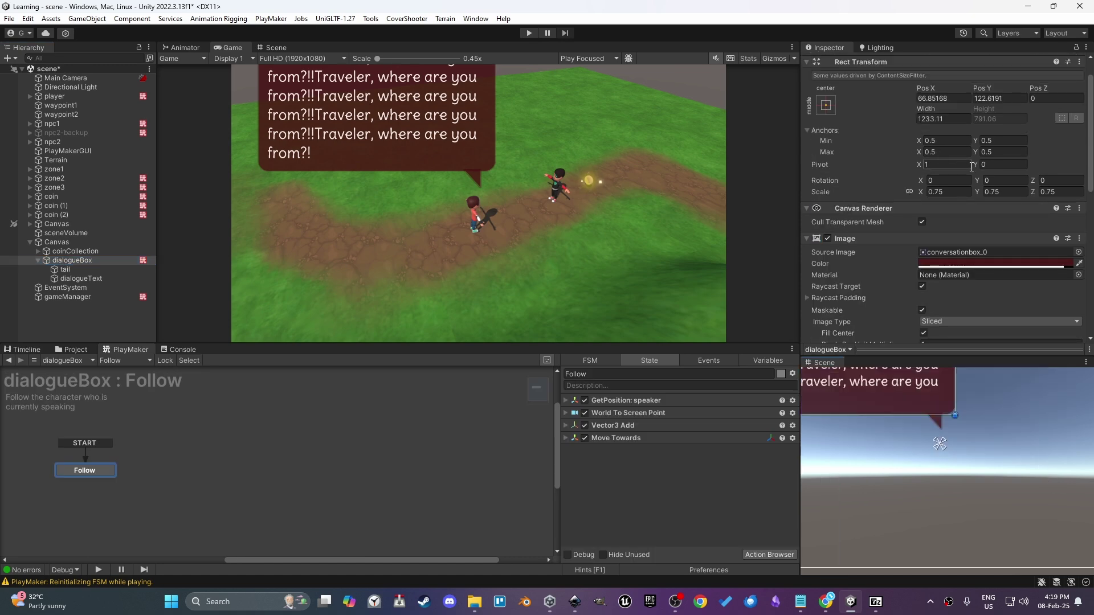
drag(976, 166, 970, 168)
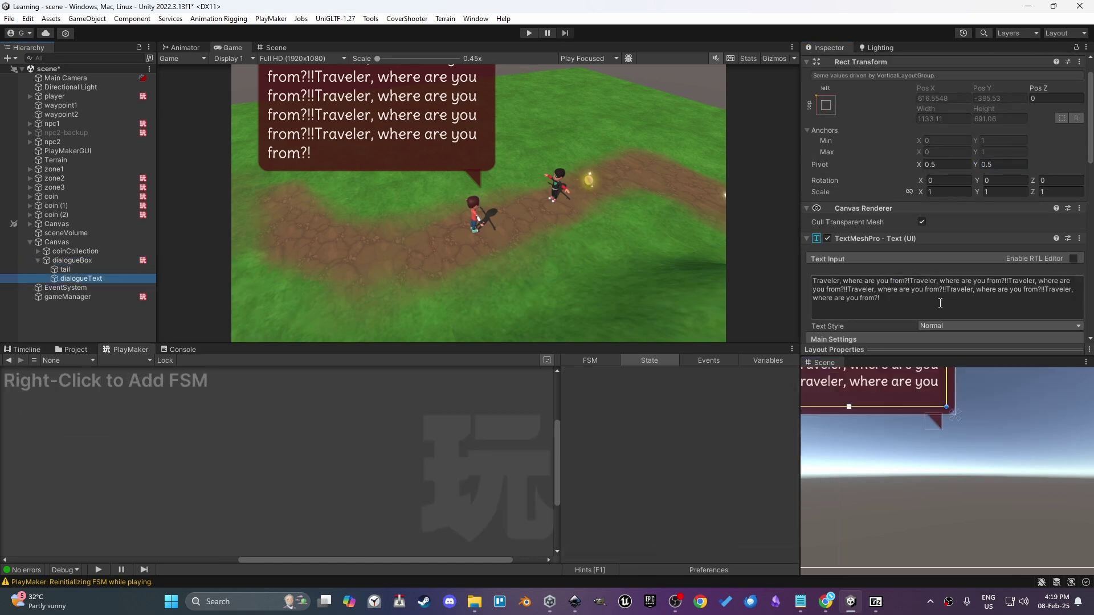
Restore the dialogueText content to a single "Traveler, where are you from?!" after testing the box with more copies
click(877, 279)
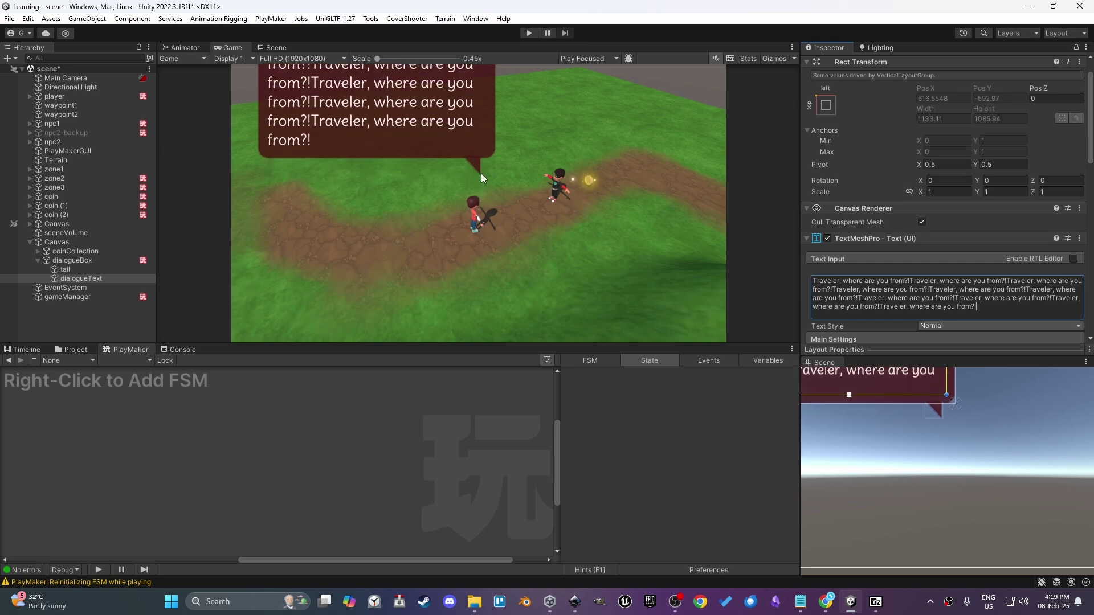
key(ctrl+z)
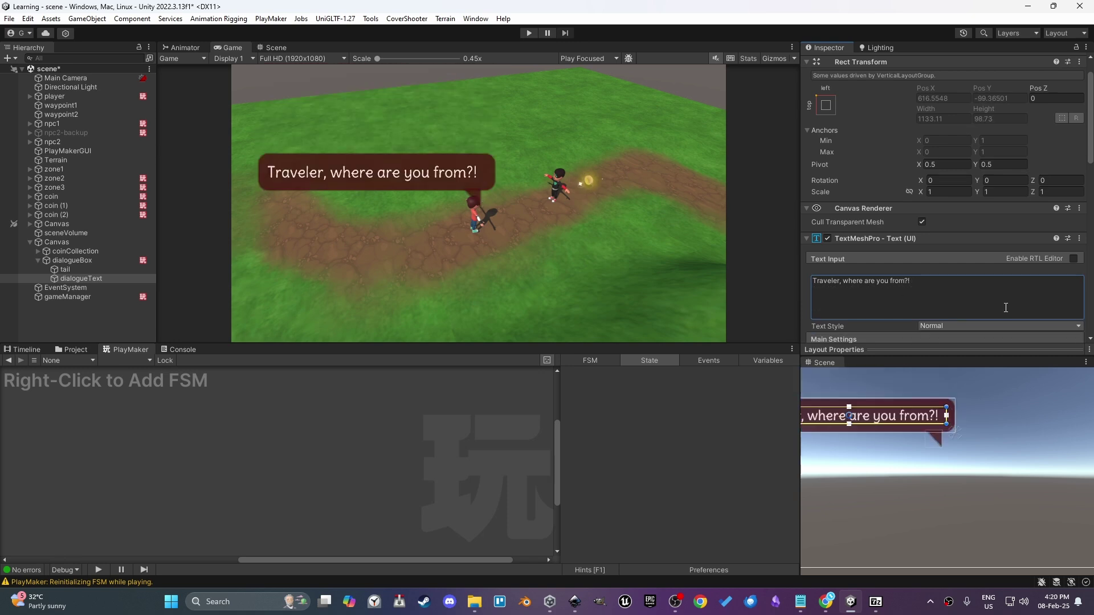
drag(1006, 308, 796, 214)
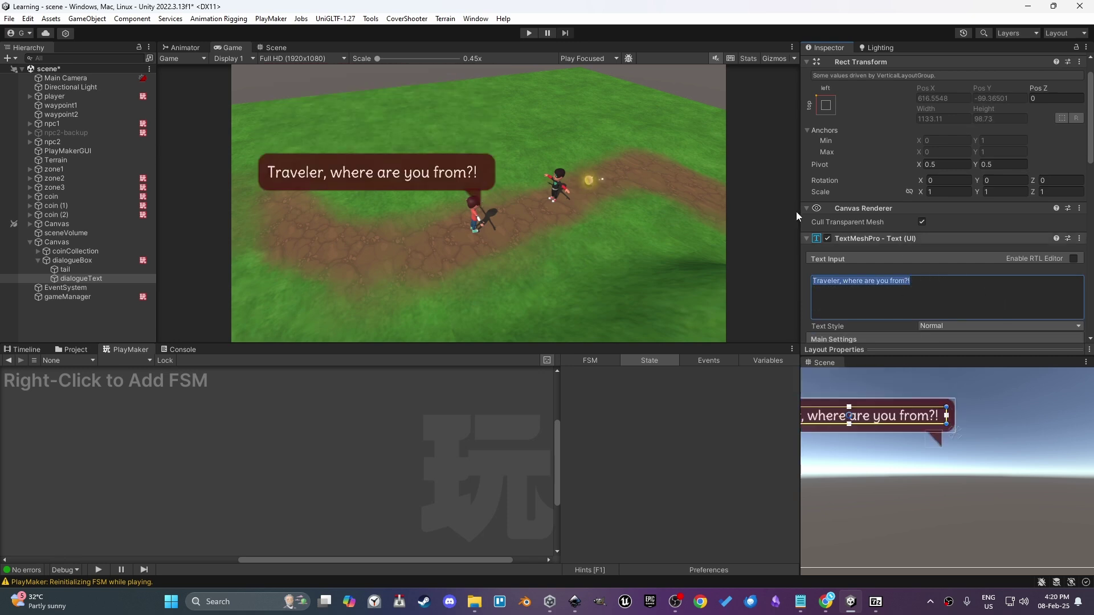
Set the dialogueBox's pivot to X 1, Y 0
click(118, 262)
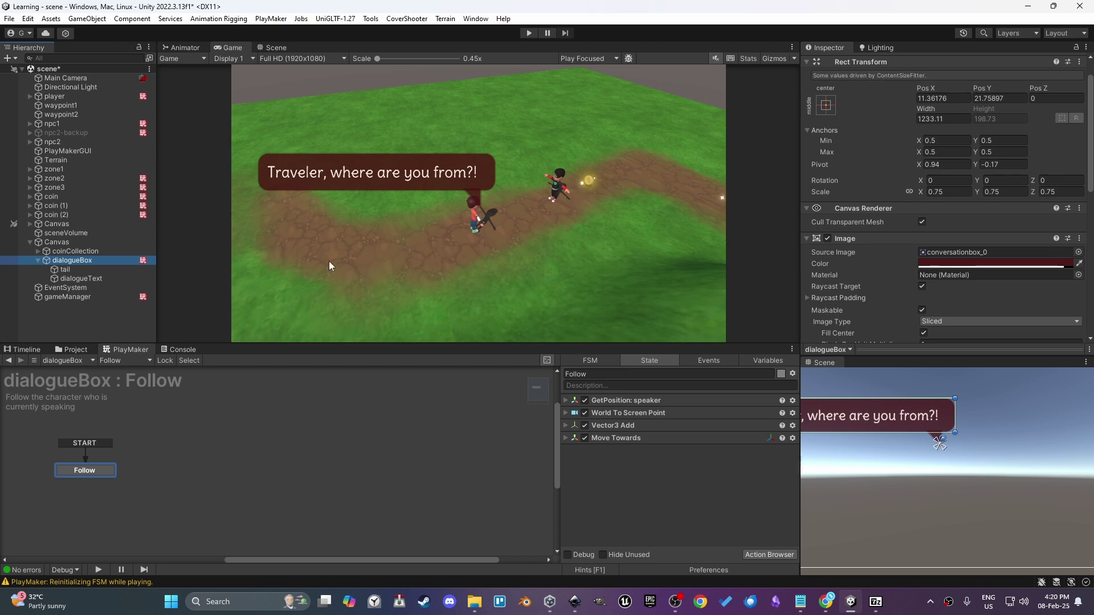
click(81, 271)
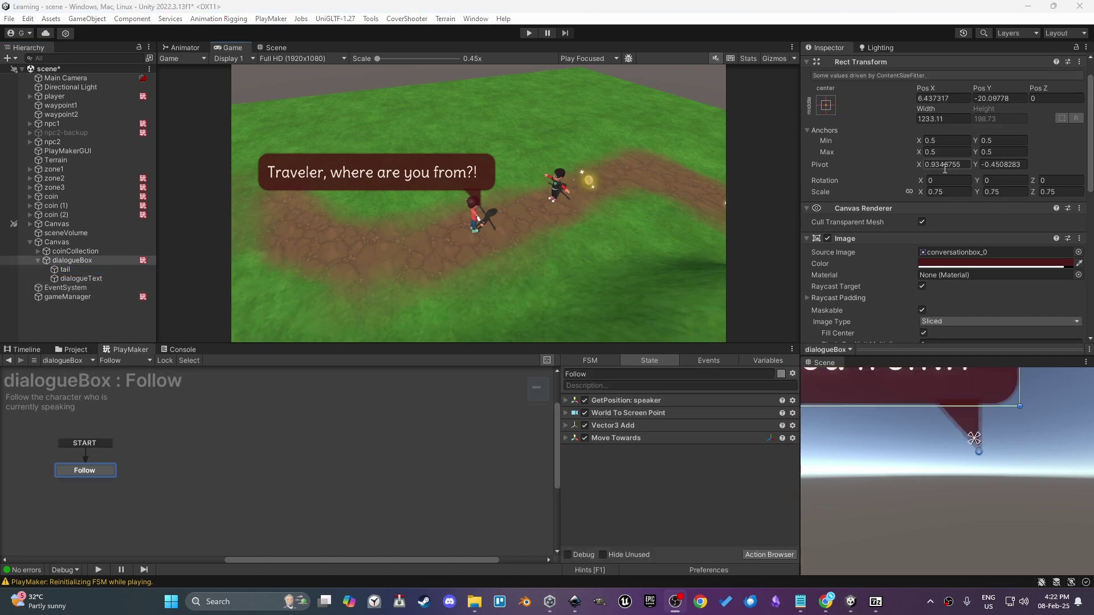
click(968, 164)
text(1)
key(Tab)
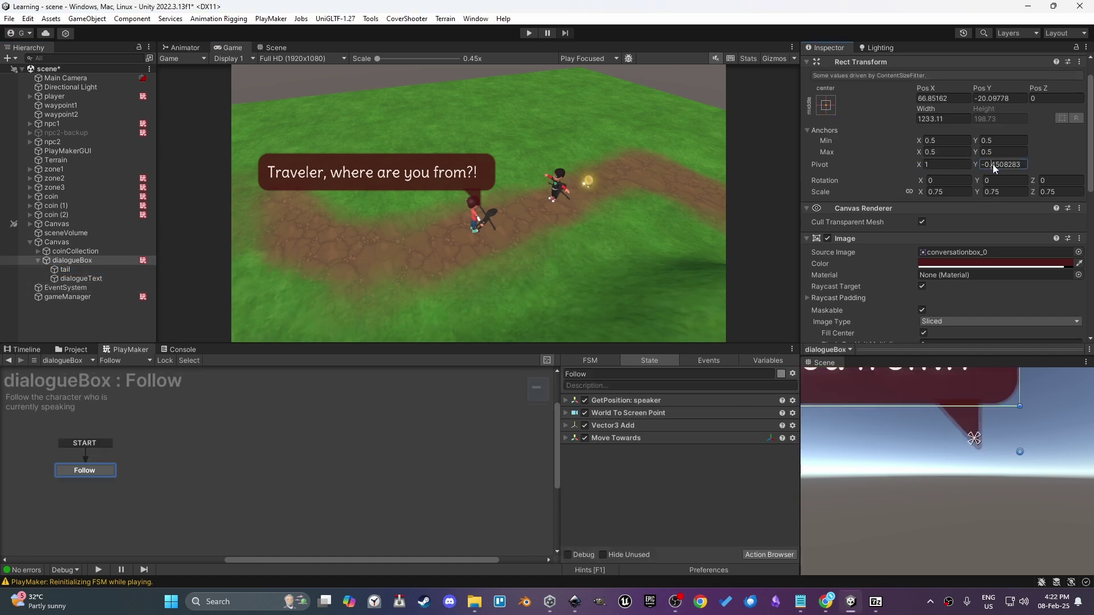
text(0)
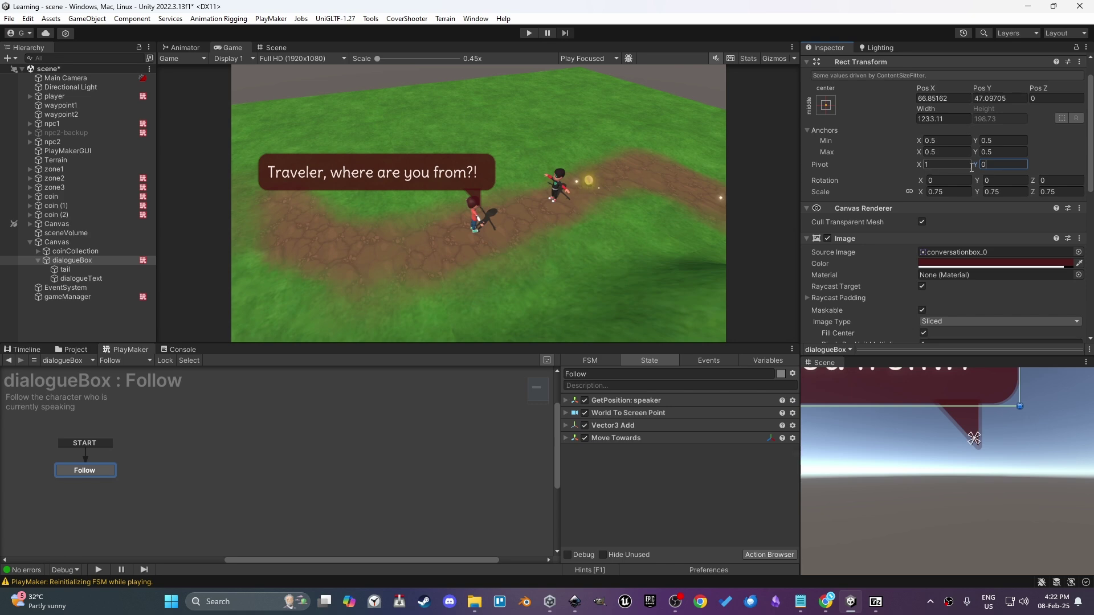
Assign the player as the speaker of the dialogueBox's Follow FSM and play the scene
scroll(950, 182, down, 6)
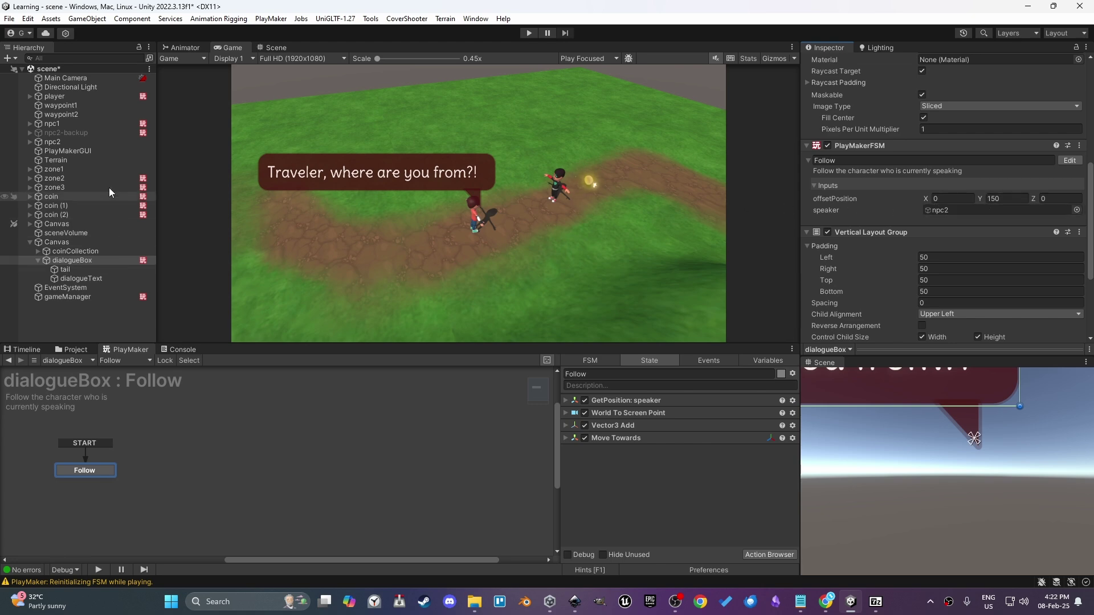
drag(54, 96, 940, 210)
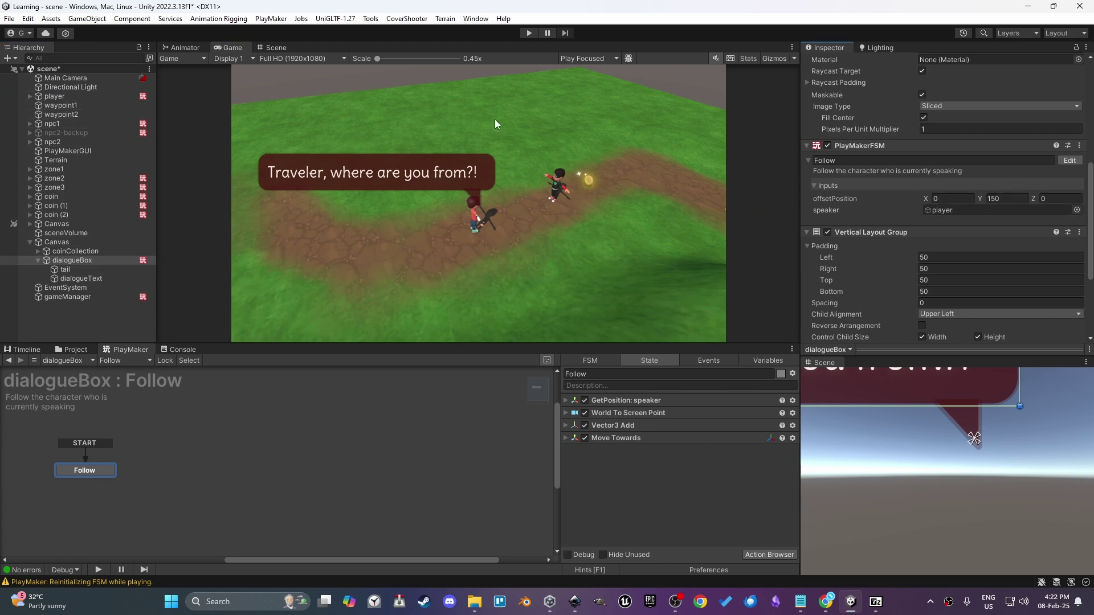
click(530, 33)
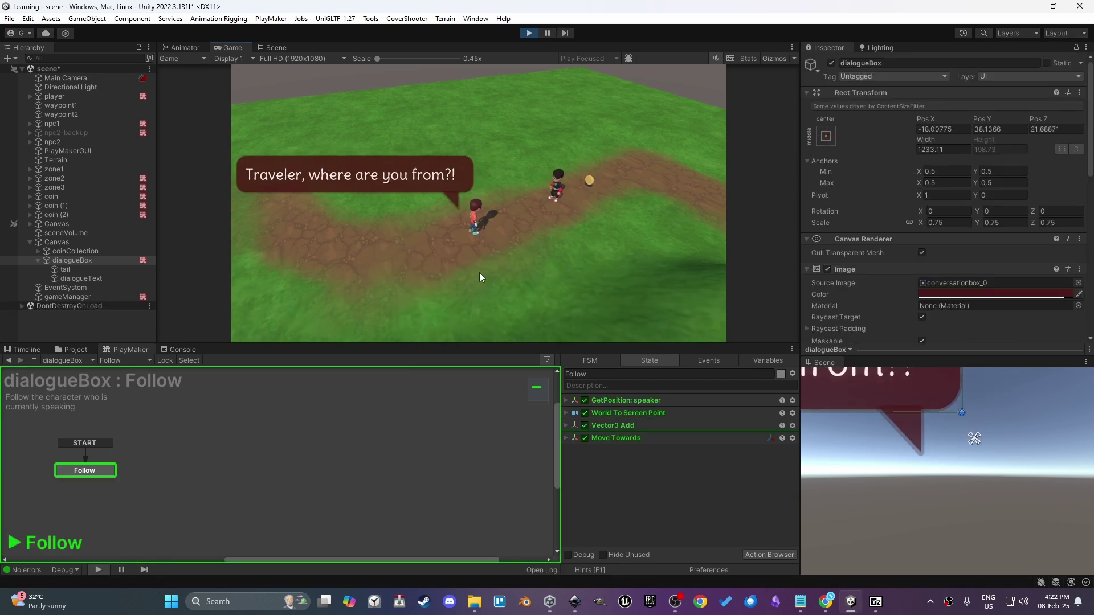
In play mode, try an offsetPosition of X 65, Y 200 for the dialogueBox's Follow FSM
scroll(976, 282, down, 4)
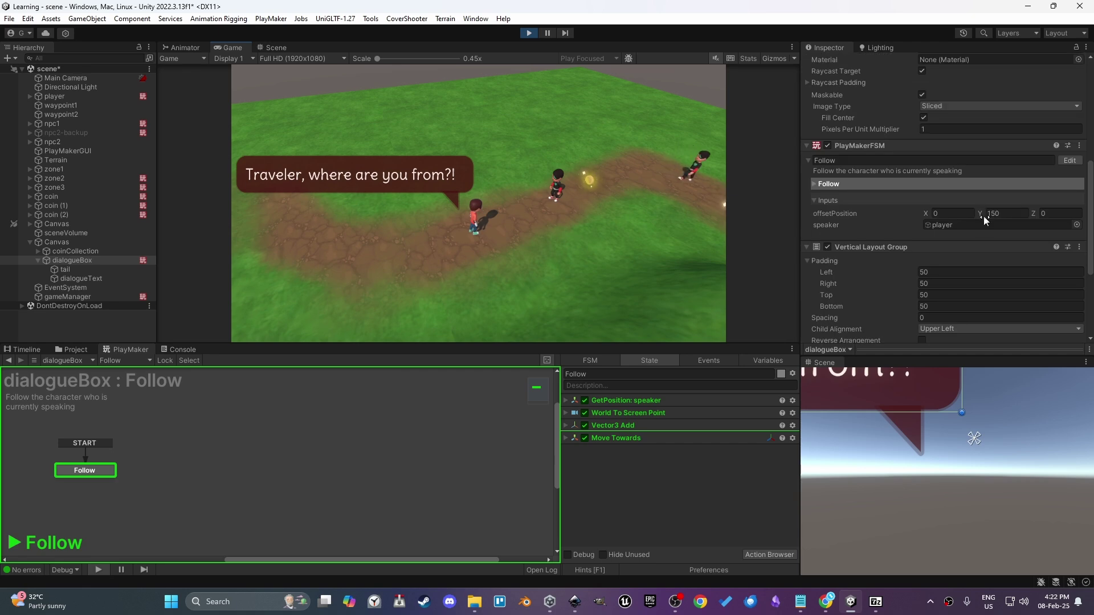
drag(983, 216, 1059, 213)
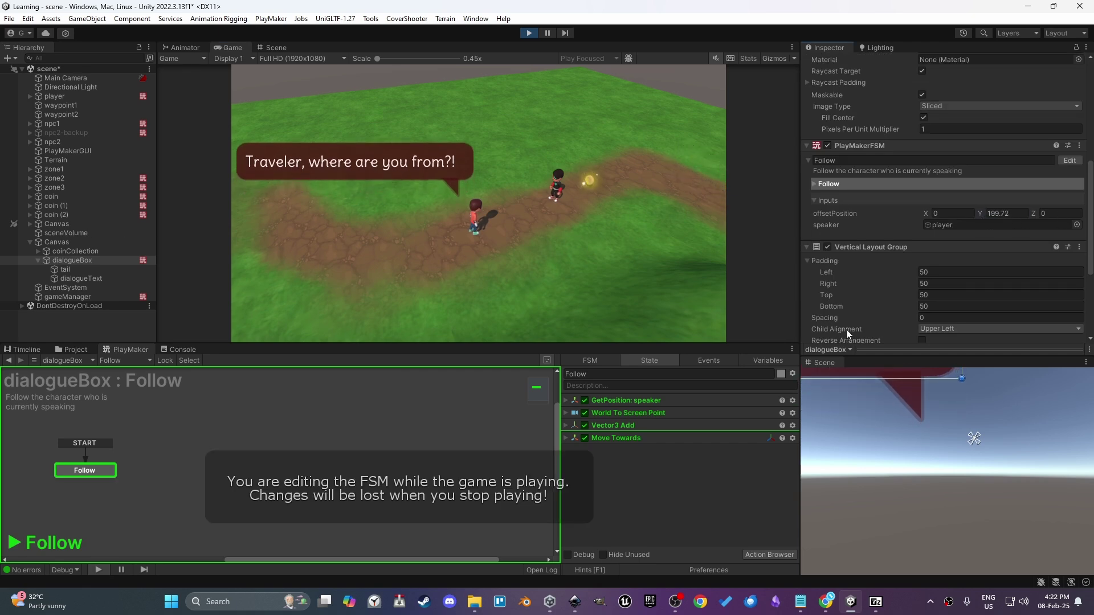
double_click(1006, 213)
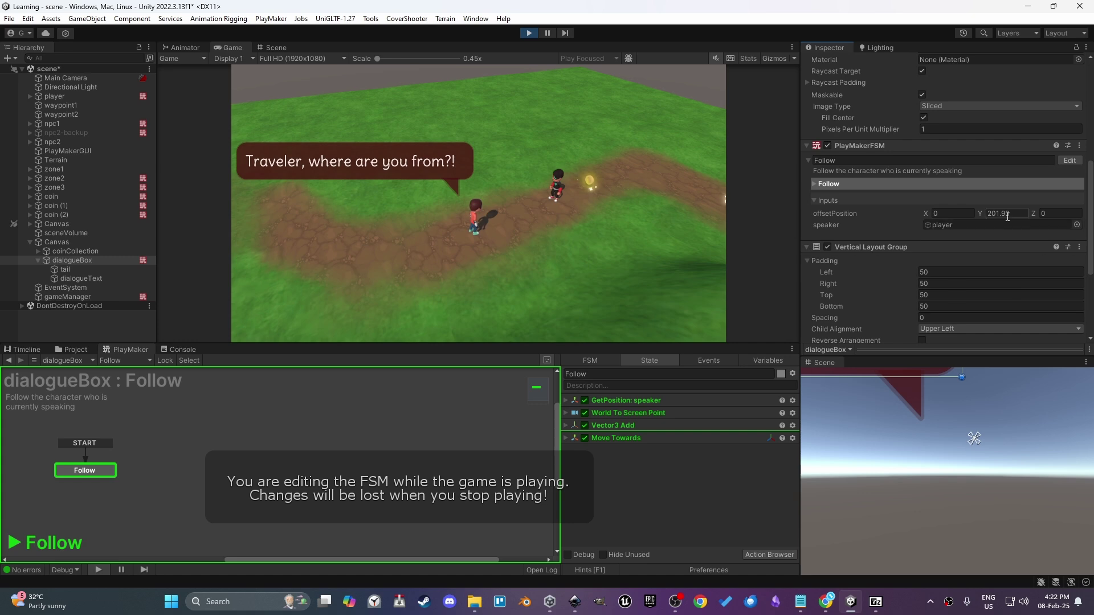
text(200)
drag(926, 213, 959, 213)
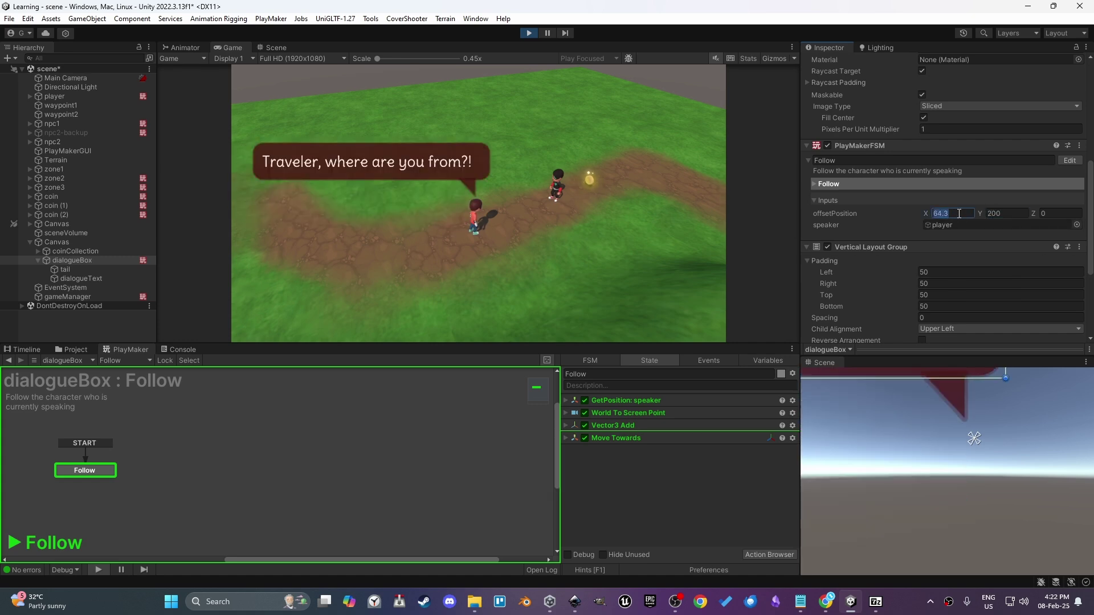
text(65)
click(505, 214)
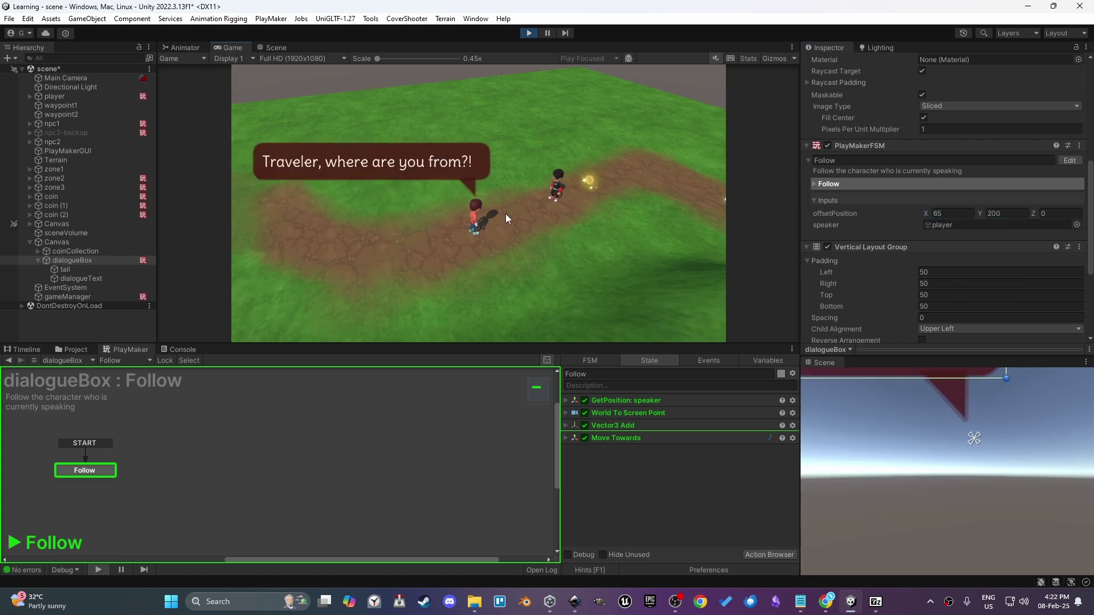
During play, append two more copies of "Traveler, where are you from?!" to the dialogueText content to test the box's growth
click(104, 280)
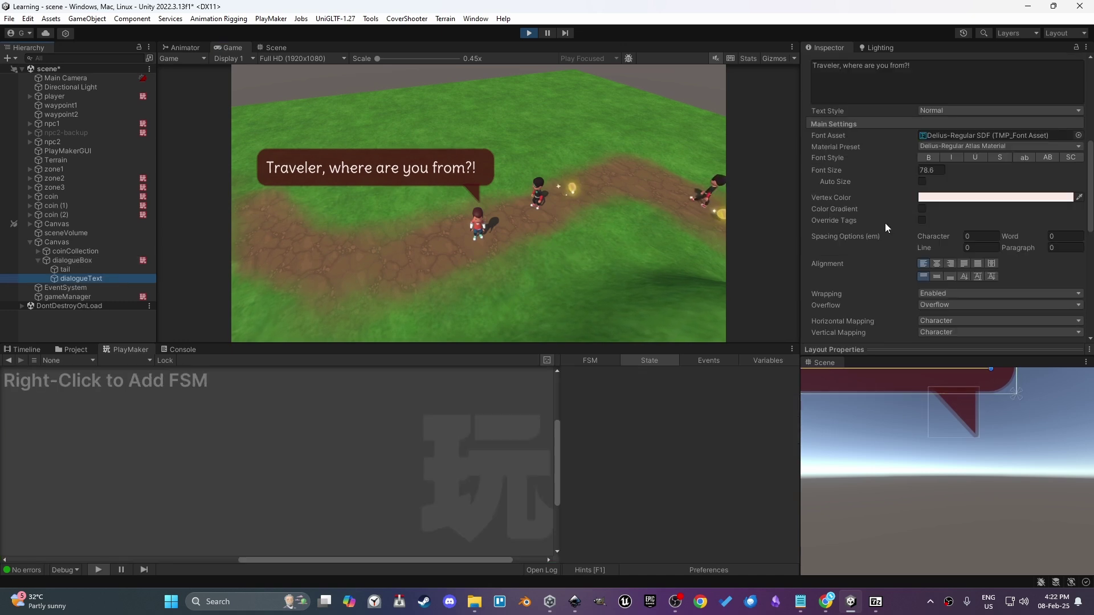
scroll(884, 223, down, 3)
click(916, 125)
key(ctrl+c)
key(End)
key(ctrl+v)
key(ctrl+v)
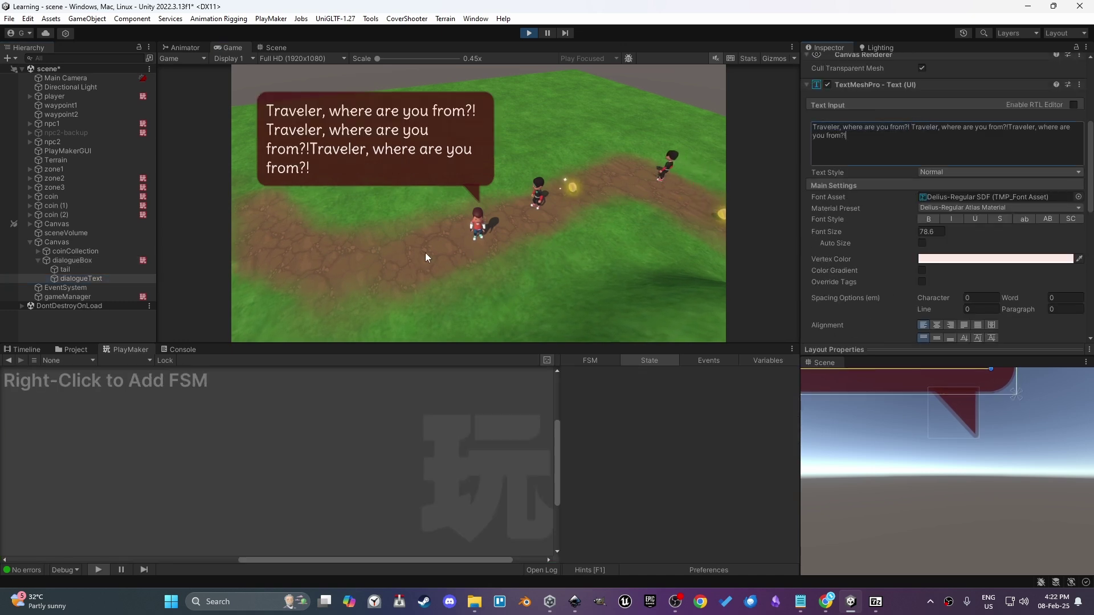
text(wa)
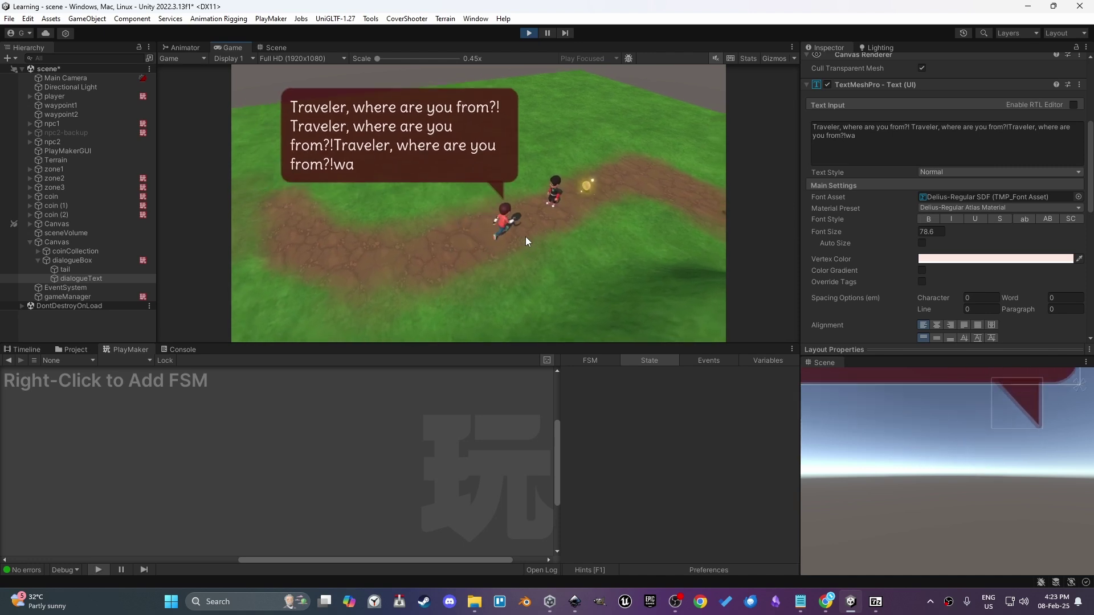
Trim the dialogueText content back to one "Traveler, where are you from?!" and return to the running game
drag(876, 144, 913, 123)
key(BackSpace)
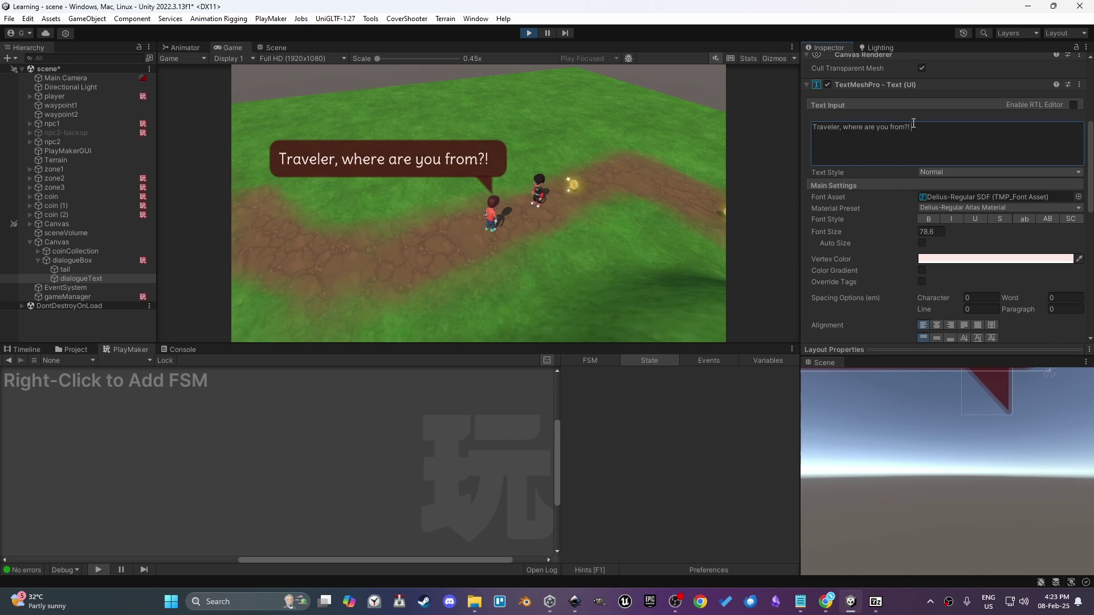
click(557, 247)
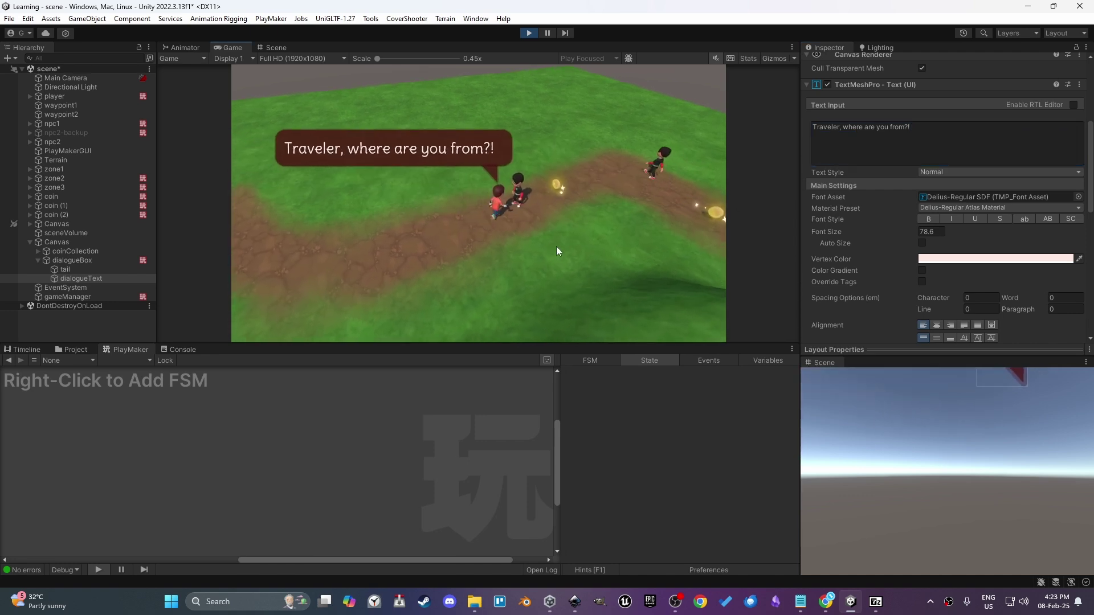
Stop the game, set the dialogueBox's offsetPosition to X 60, Y 200, and play the scene again
click(529, 33)
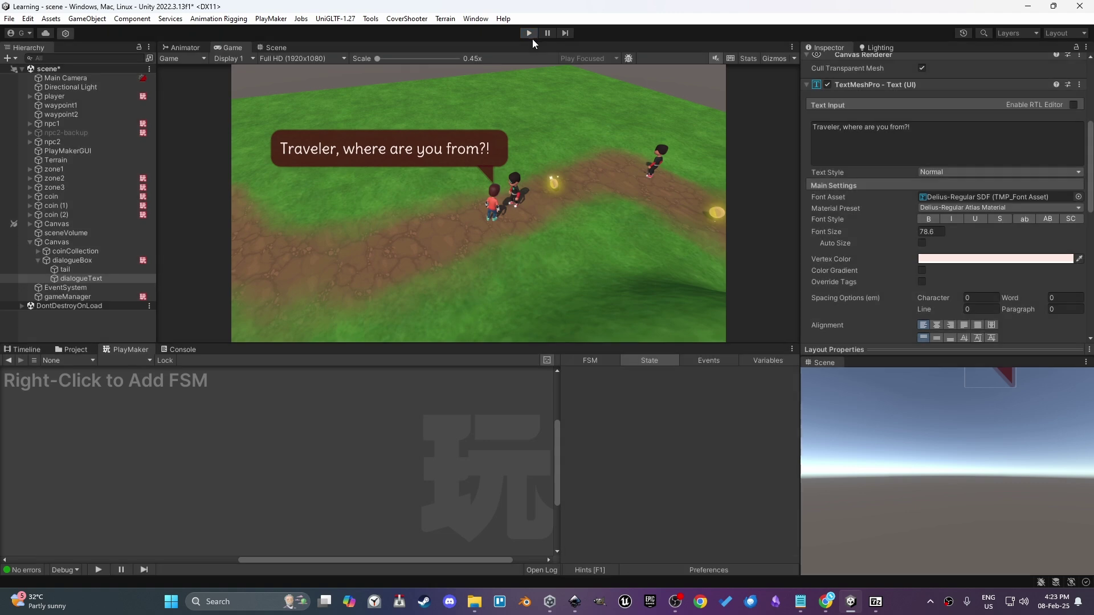
click(107, 261)
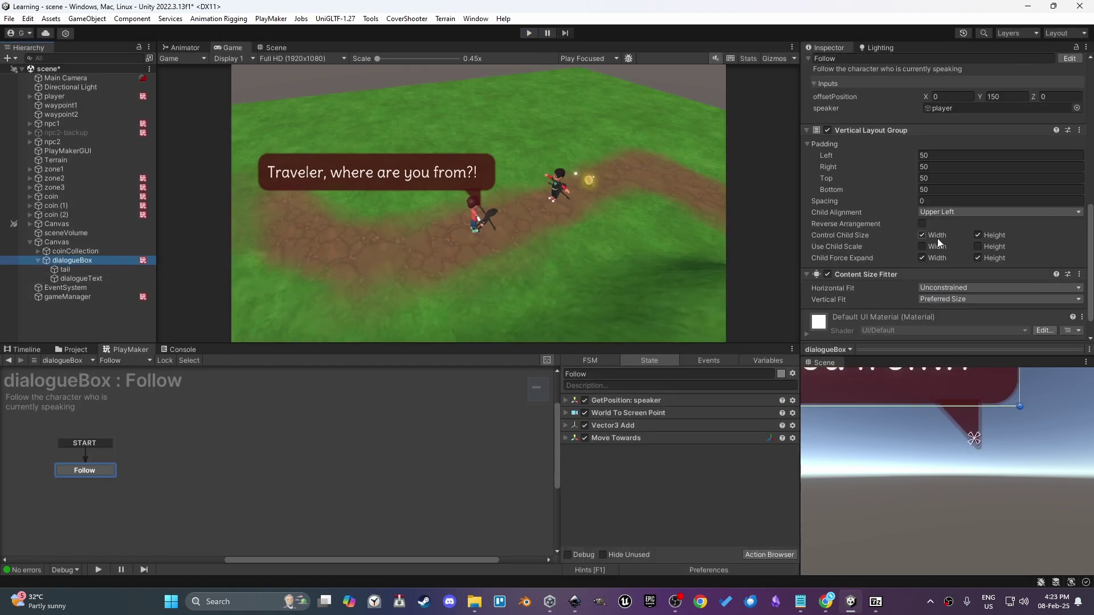
scroll(965, 247, down, 3)
scroll(966, 246, up, 5)
key(ctrl+p)
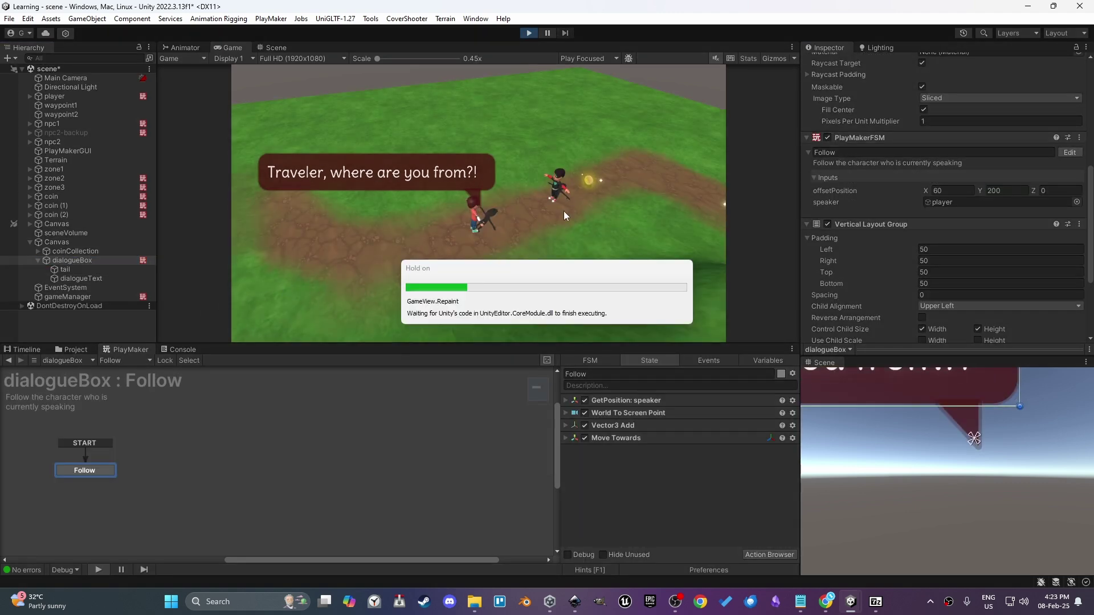
Change the dialogueBox's X offsetPosition to 65 and stop the game
click(947, 275)
text(65)
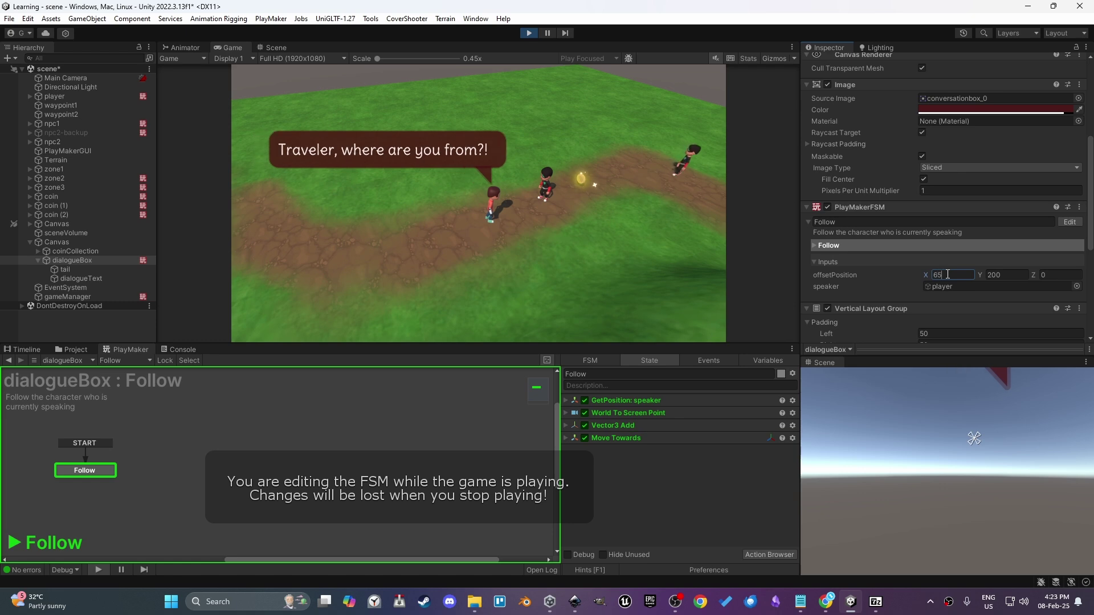
key(ctrl+p)
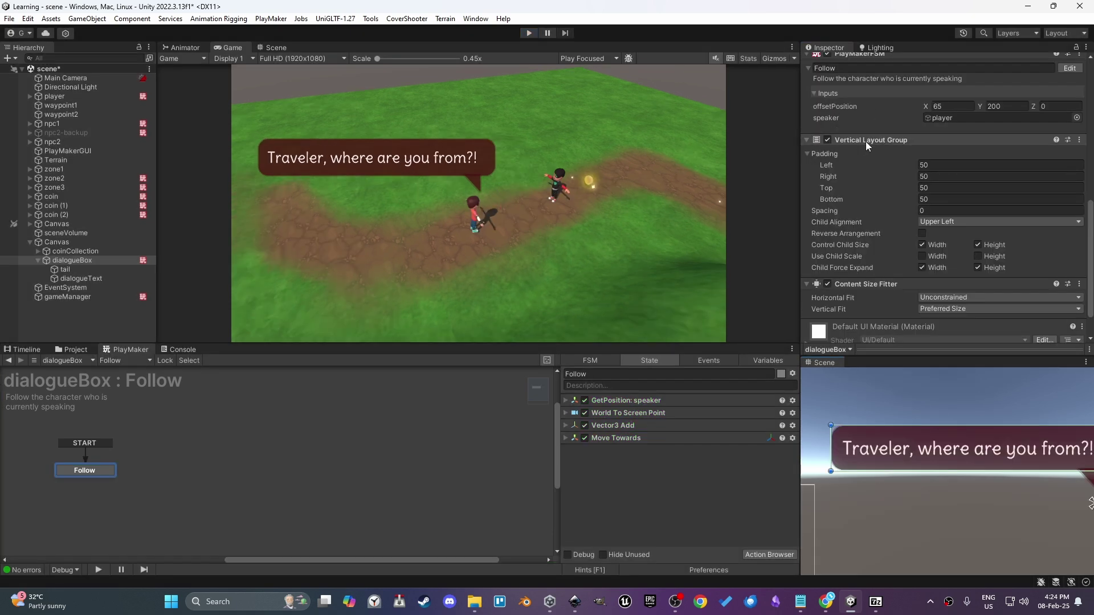
Try adding a TextMeshPro button as a child of the dialogueBox
click(81, 278)
click(86, 262)
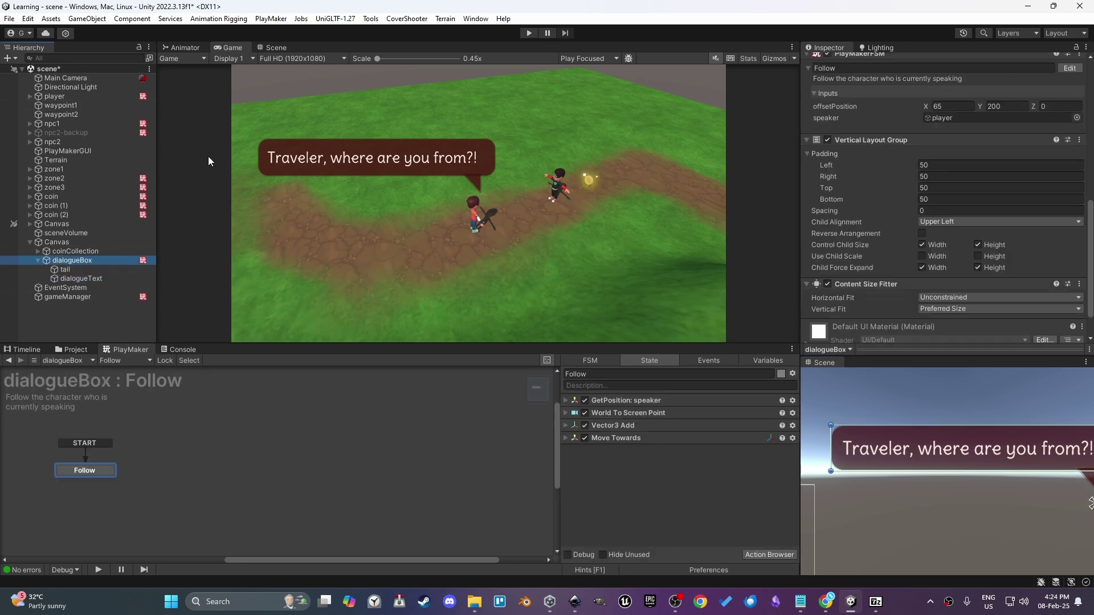
right_click(84, 260)
mouse_move(147, 379)
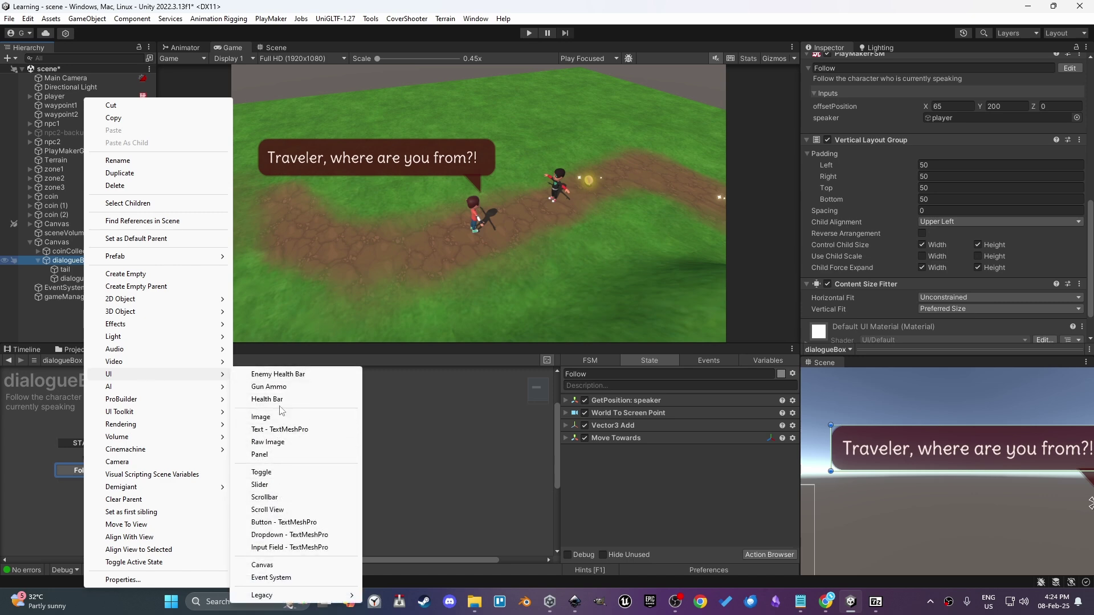
click(284, 522)
Set the font asset of the new button's label to Delius-Regular SDF
click(74, 296)
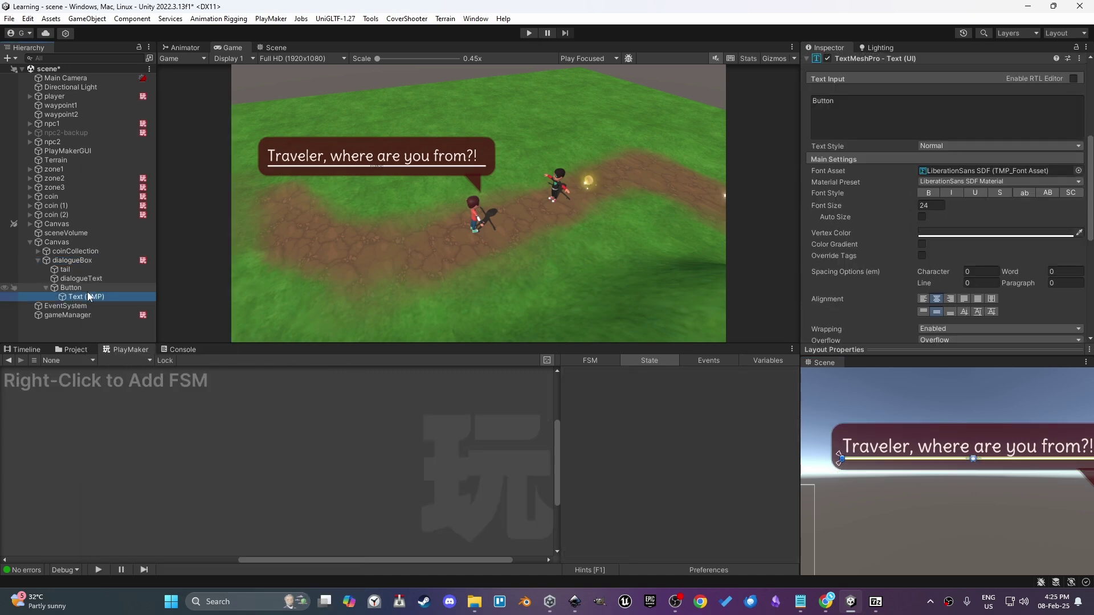
click(869, 117)
click(1078, 171)
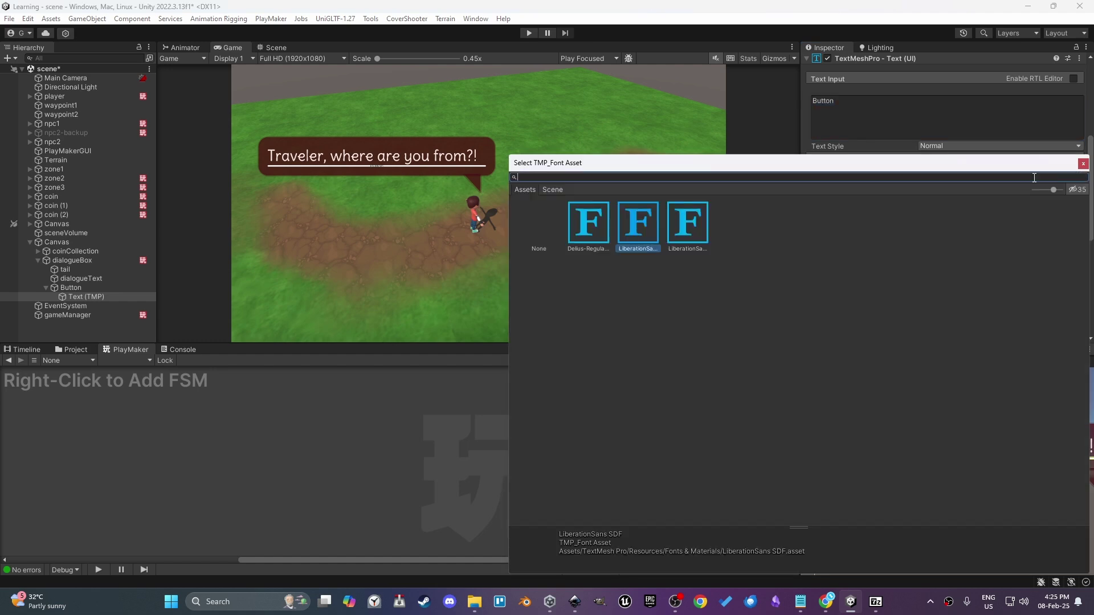
double_click(600, 239)
click(914, 128)
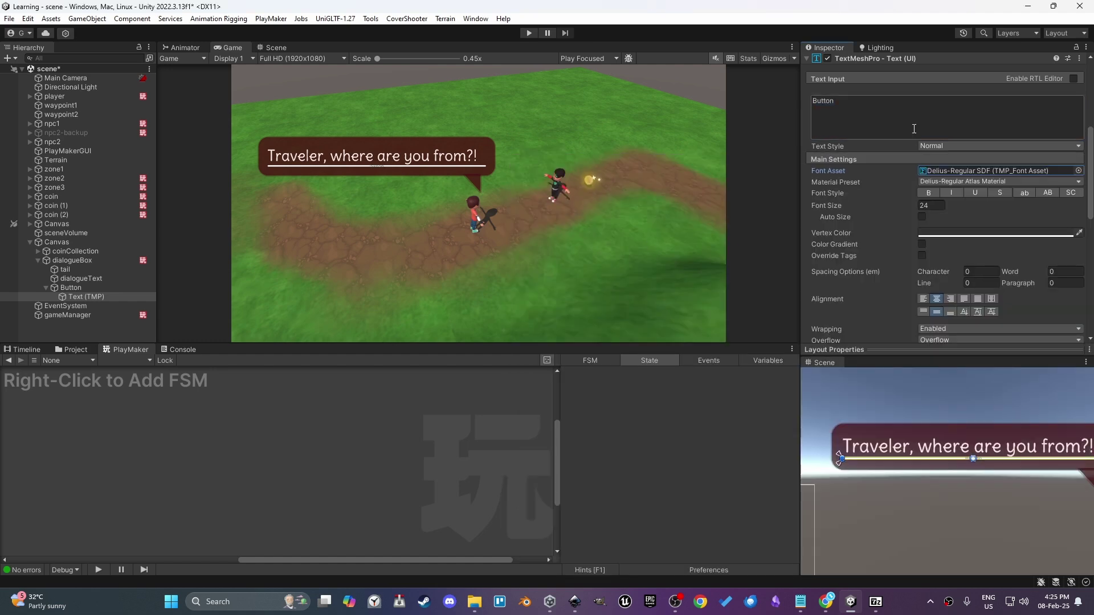
Try adding a Content Size Fitter to the Button and changing its horizontal fit
text(conte)
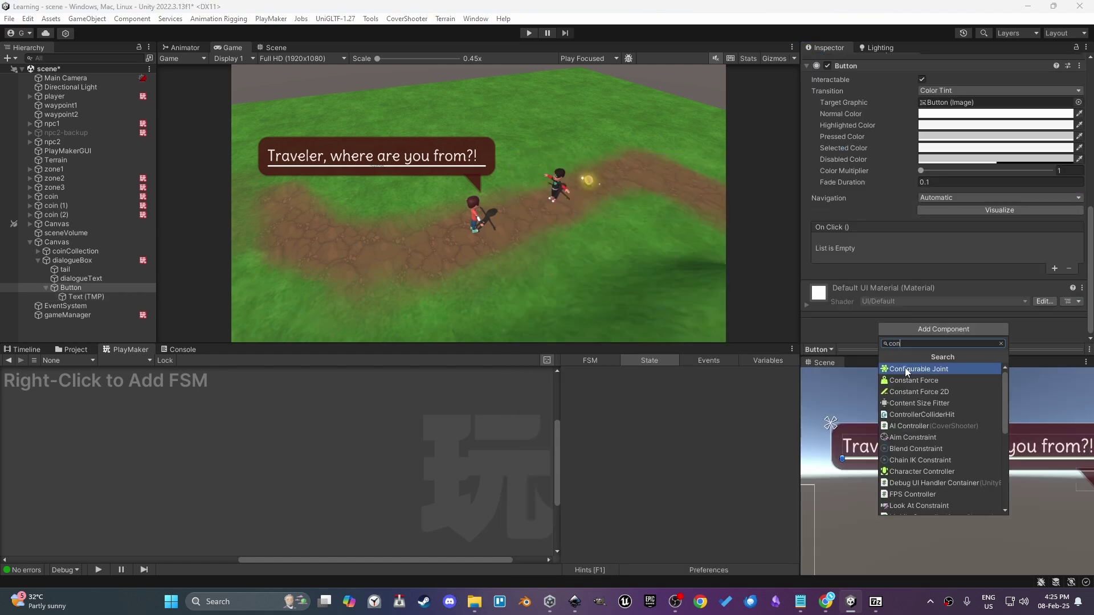
click(905, 368)
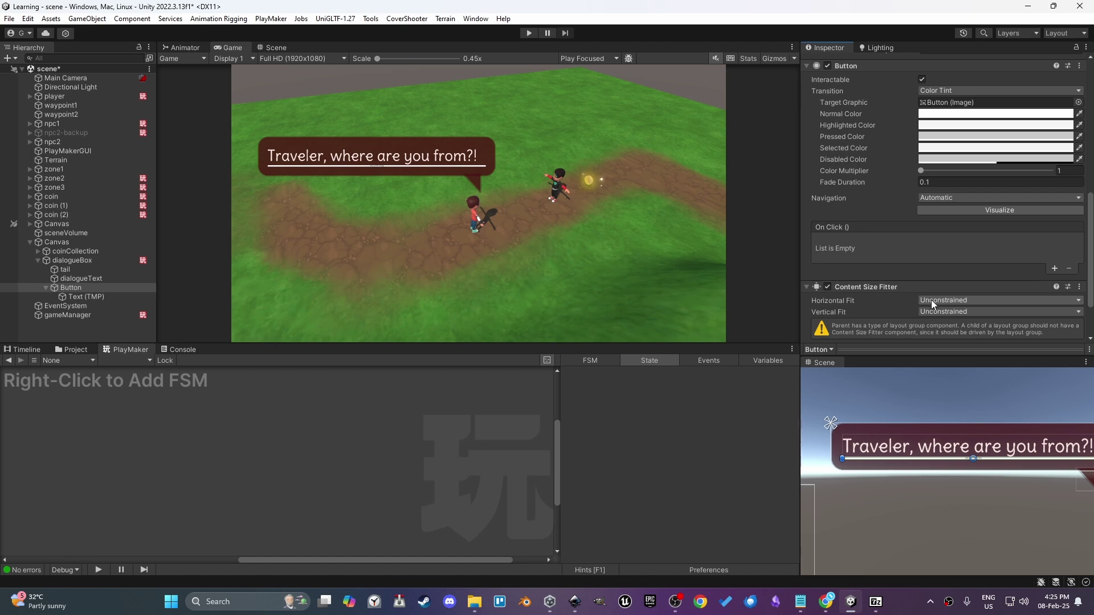
click(931, 300)
click(942, 336)
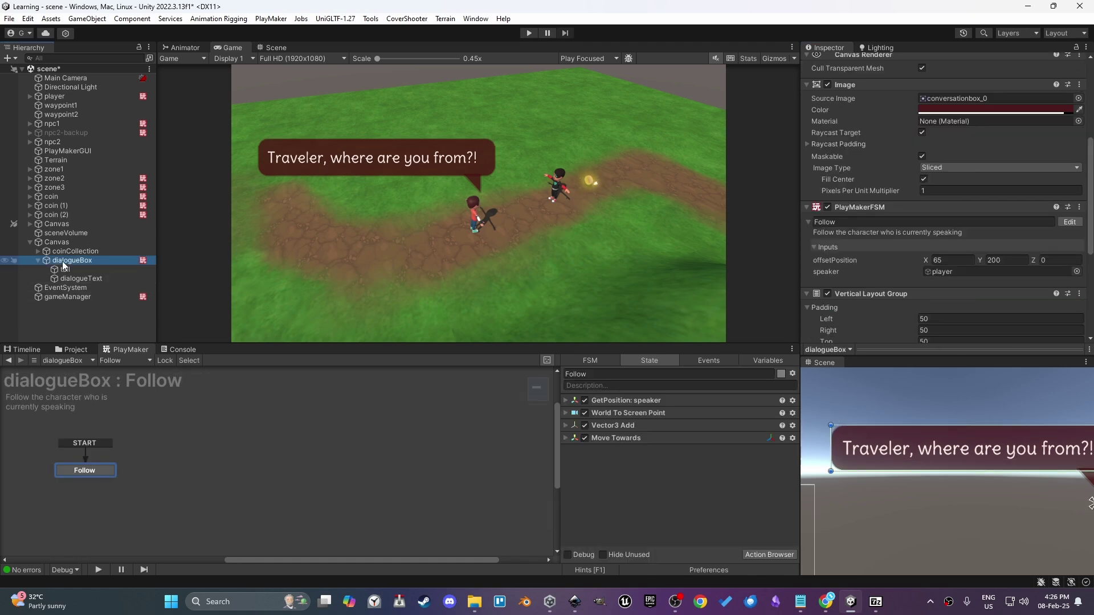
Duplicate the dialogueText object inside the dialogueBox
click(74, 278)
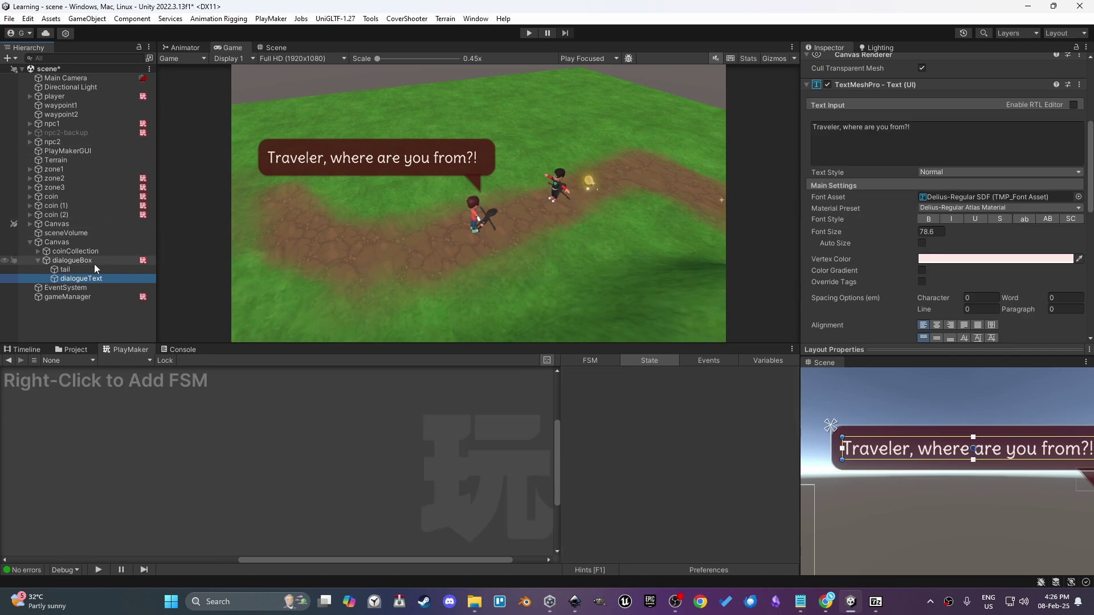
key(ctrl+d)
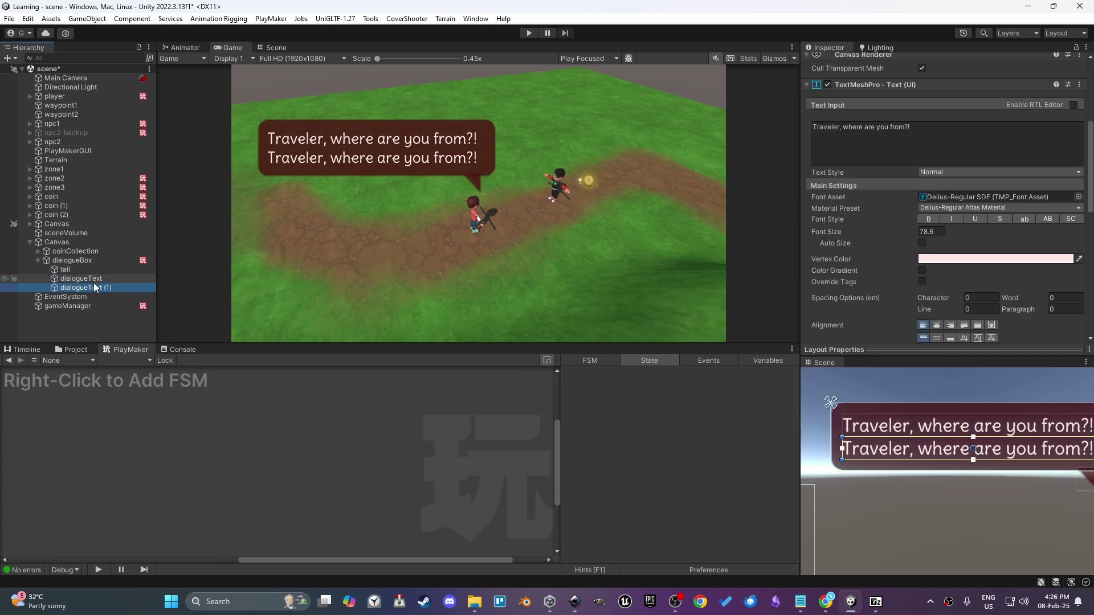
Rename the duplicated text object in the dialogueBox as option
click(98, 290)
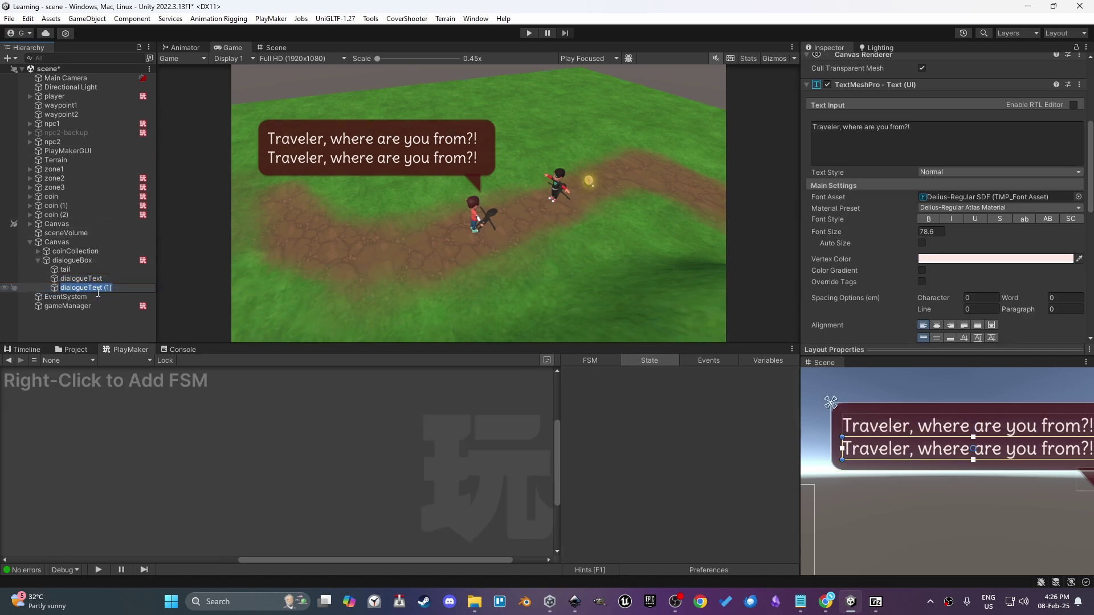
text(option)
key(Return)
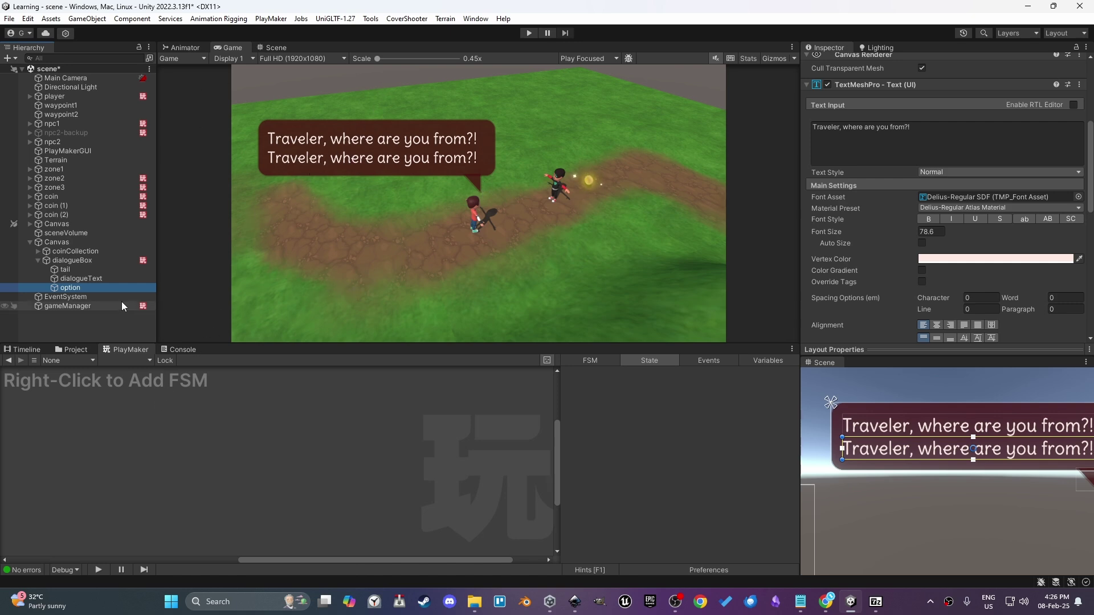
click(93, 289)
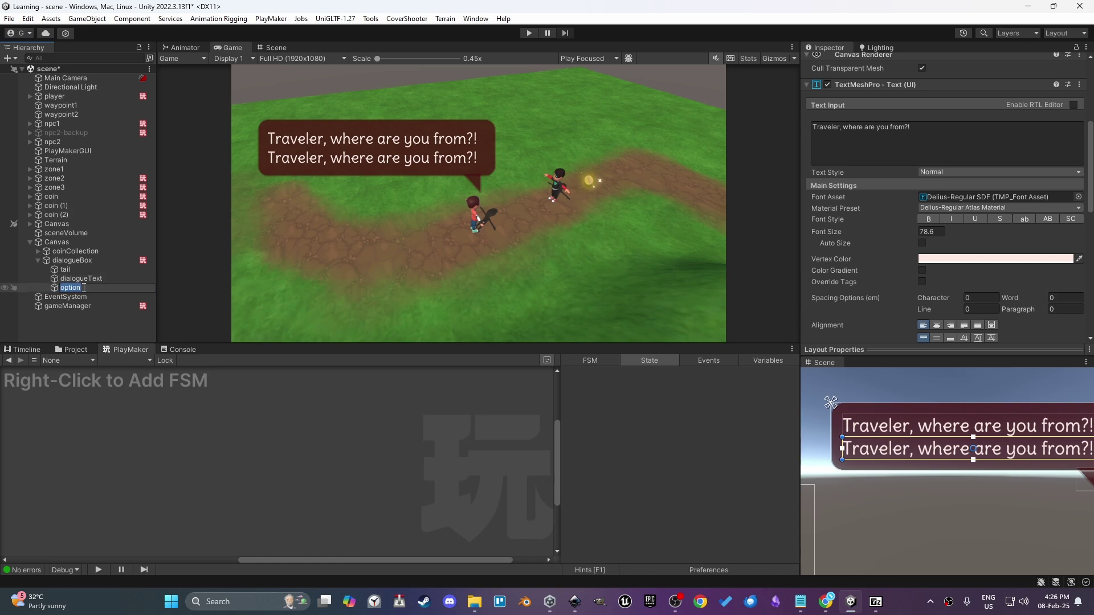
key(Return)
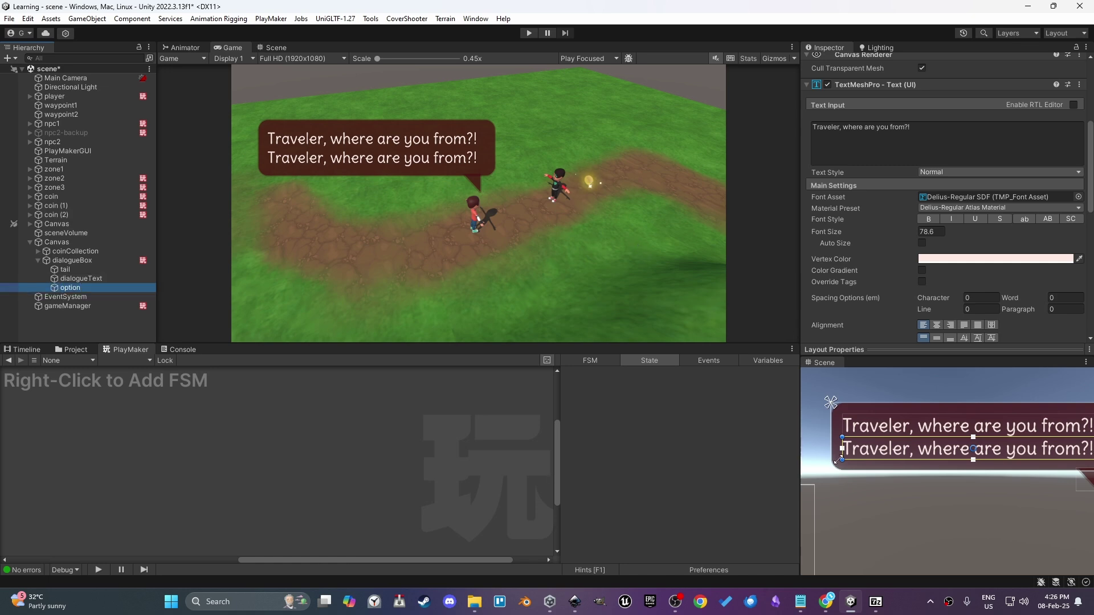
Narrow and right-align the option text box, and replace its text with "Option 1"
mouse_move(837, 460)
mouse_down()
mouse_move(872, 455)
mouse_move(851, 447)
mouse_up()
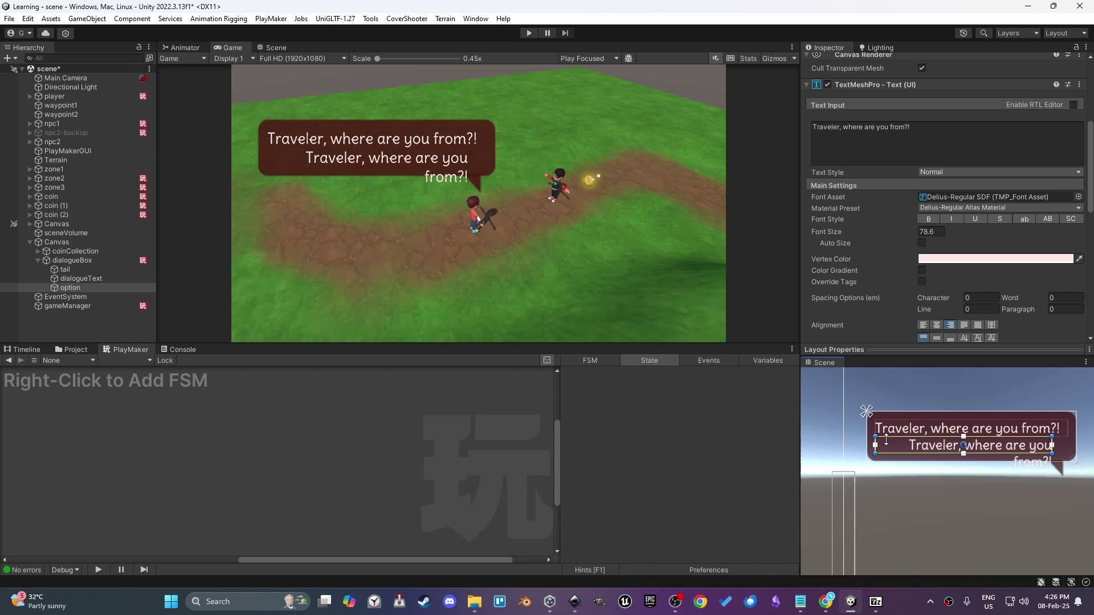
click(958, 151)
key(ctrl+a)
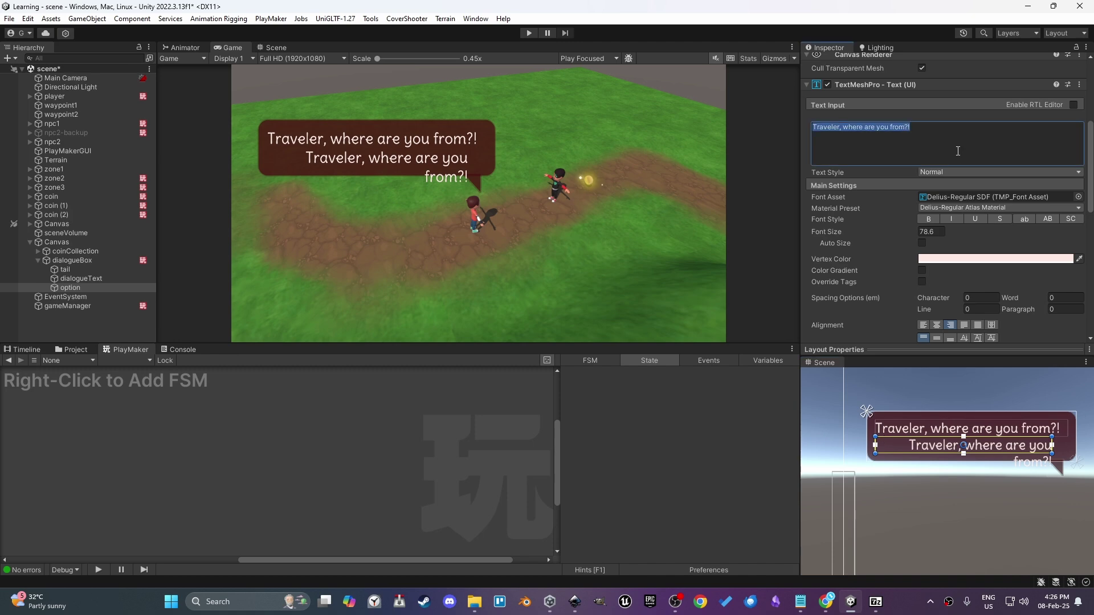
text(Option 1)
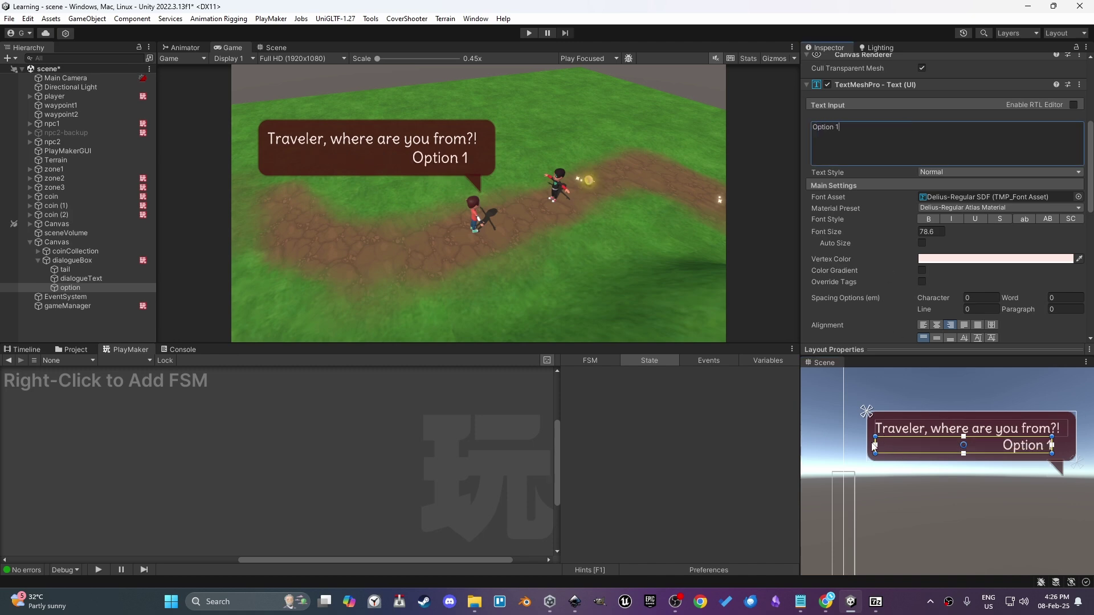
drag(1051, 444, 1048, 441)
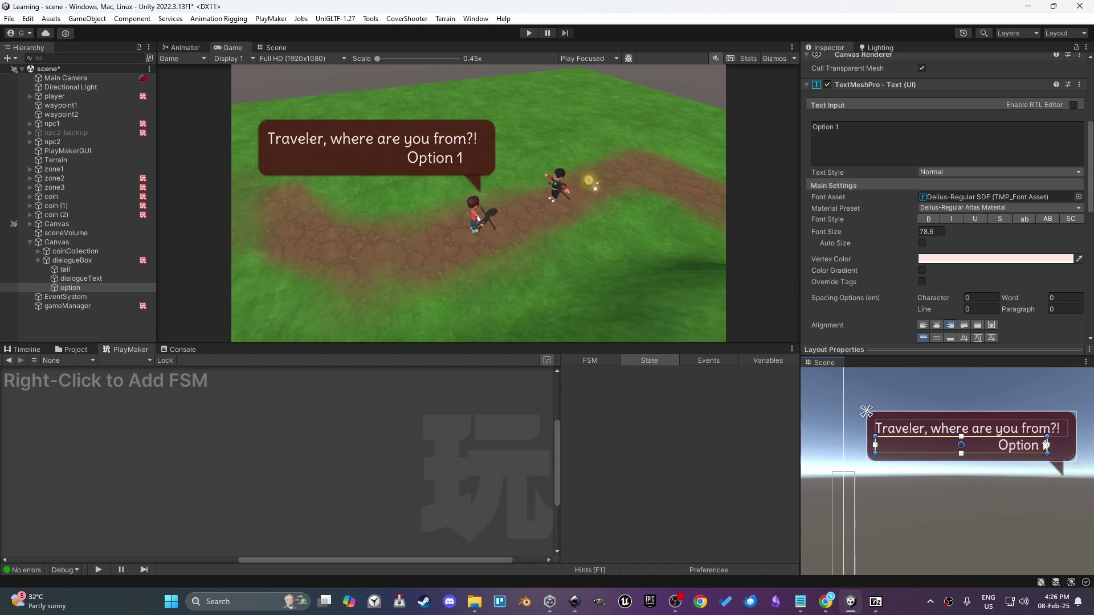
Try Upper Right as the child alignment of the dialogueBox's Vertical Layout Group, and return it to Upper Left
scroll(888, 264, down, 6)
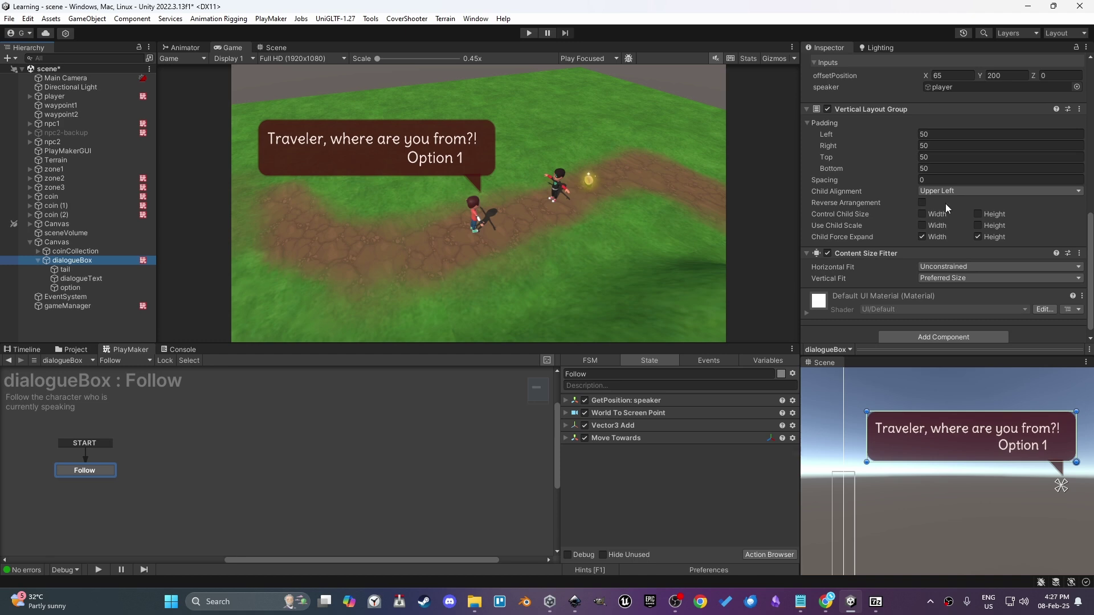
click(928, 192)
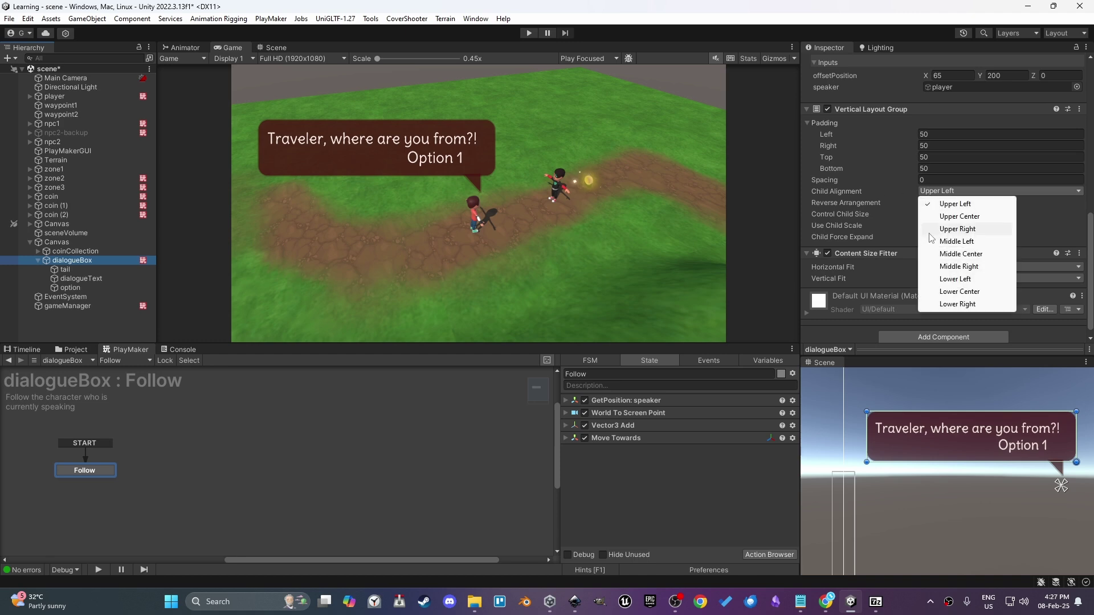
click(957, 226)
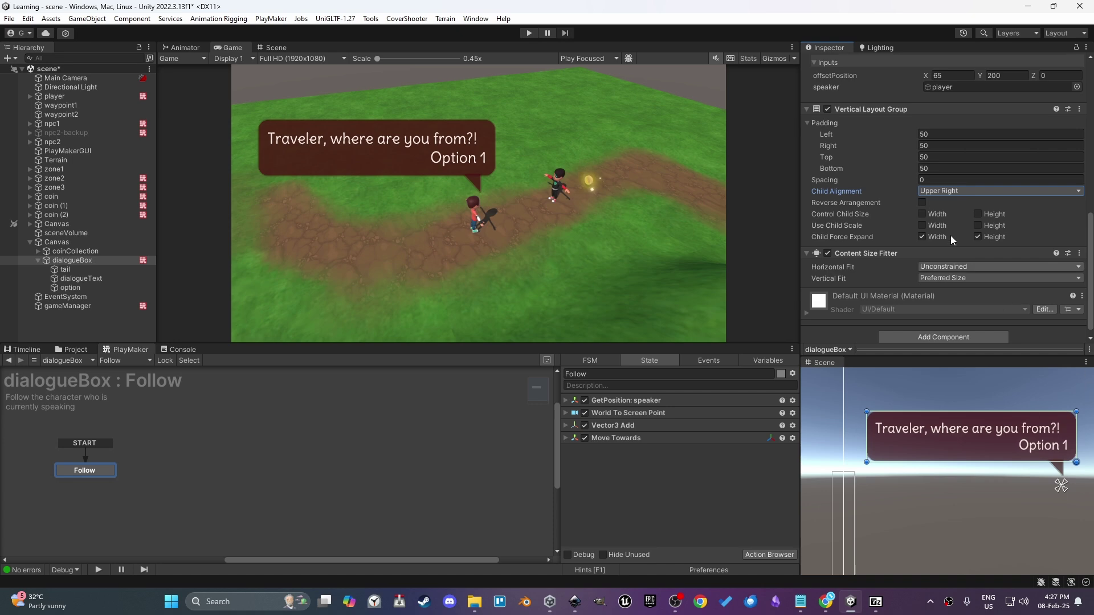
click(943, 191)
click(943, 202)
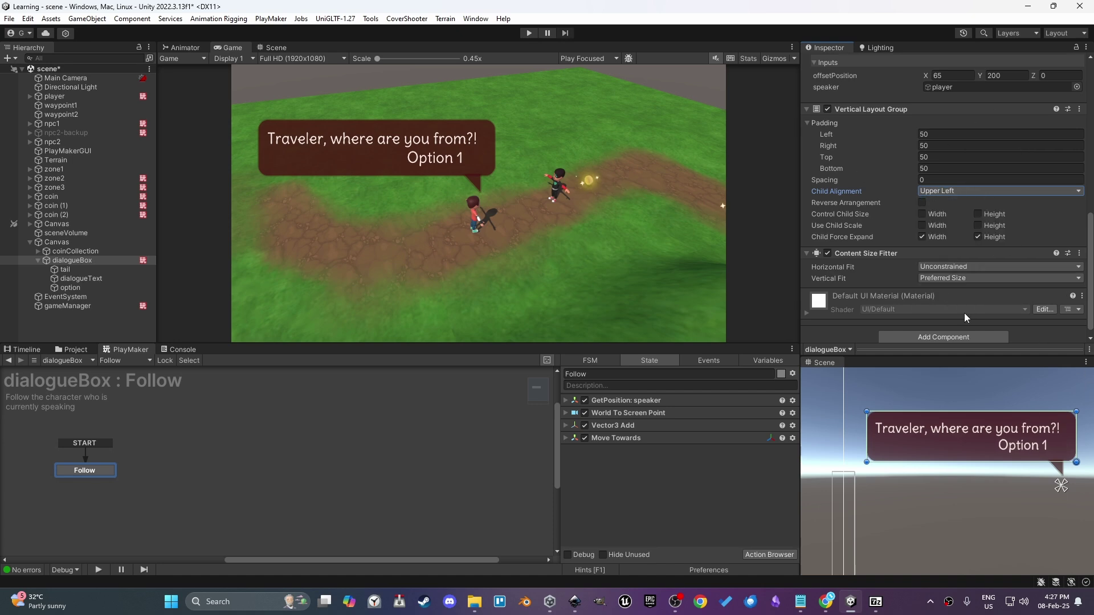
Add a UI Image to the option object and rearrange the hierarchy so option is nested under the Image
click(84, 287)
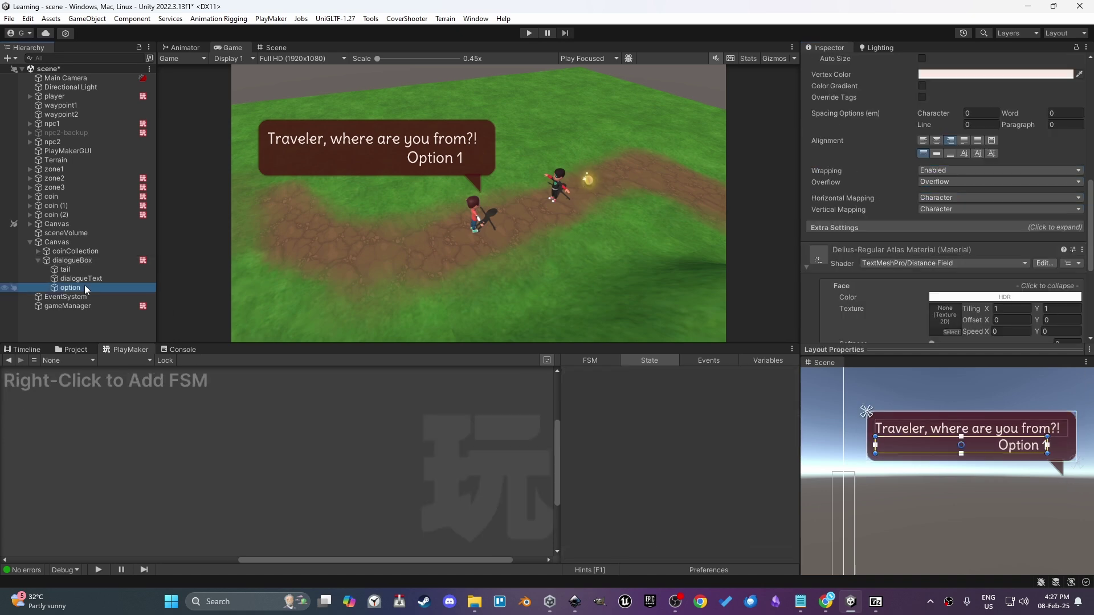
right_click(84, 287)
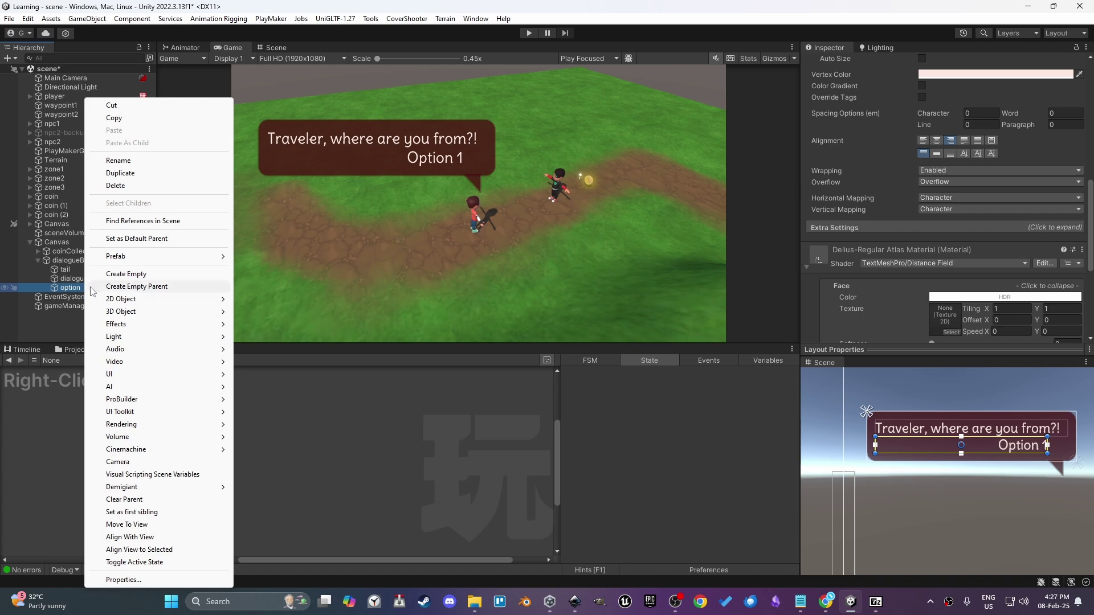
mouse_move(110, 326)
mouse_move(109, 374)
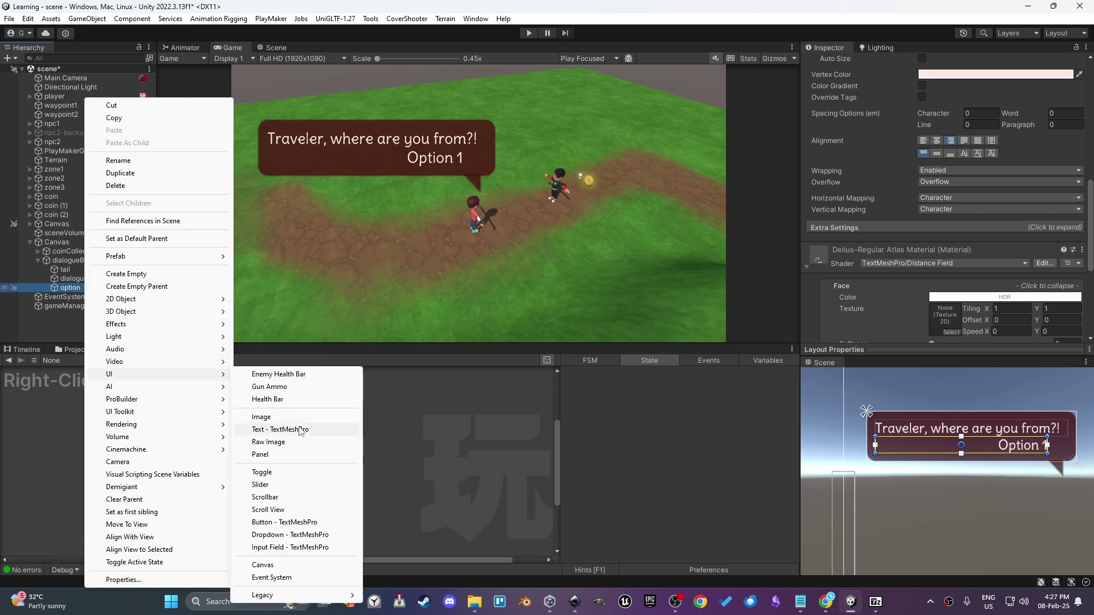
click(273, 418)
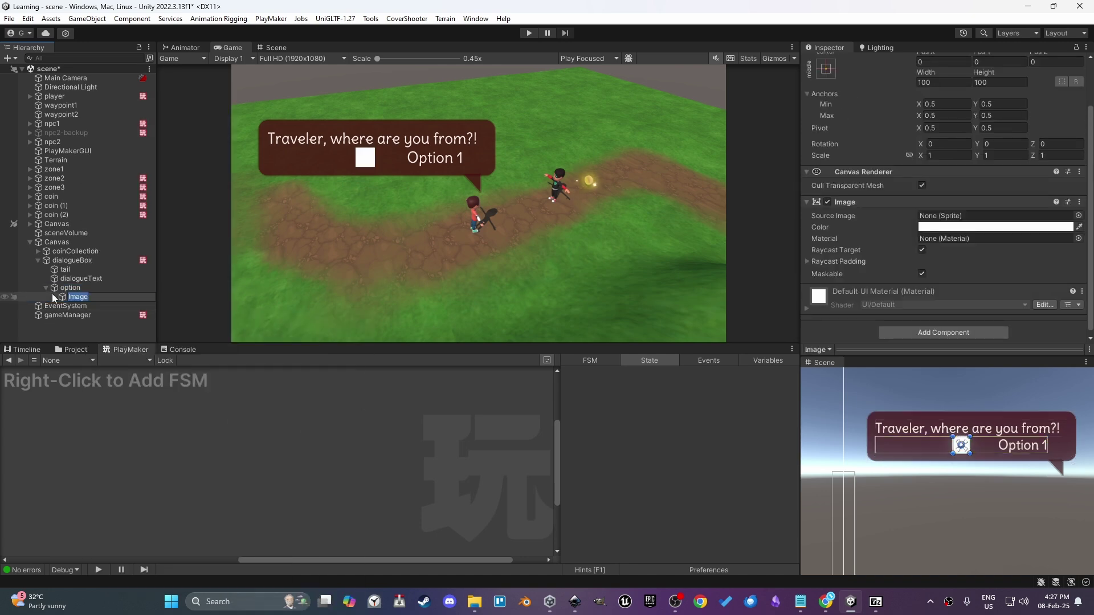
click(60, 297)
drag(63, 297, 66, 292)
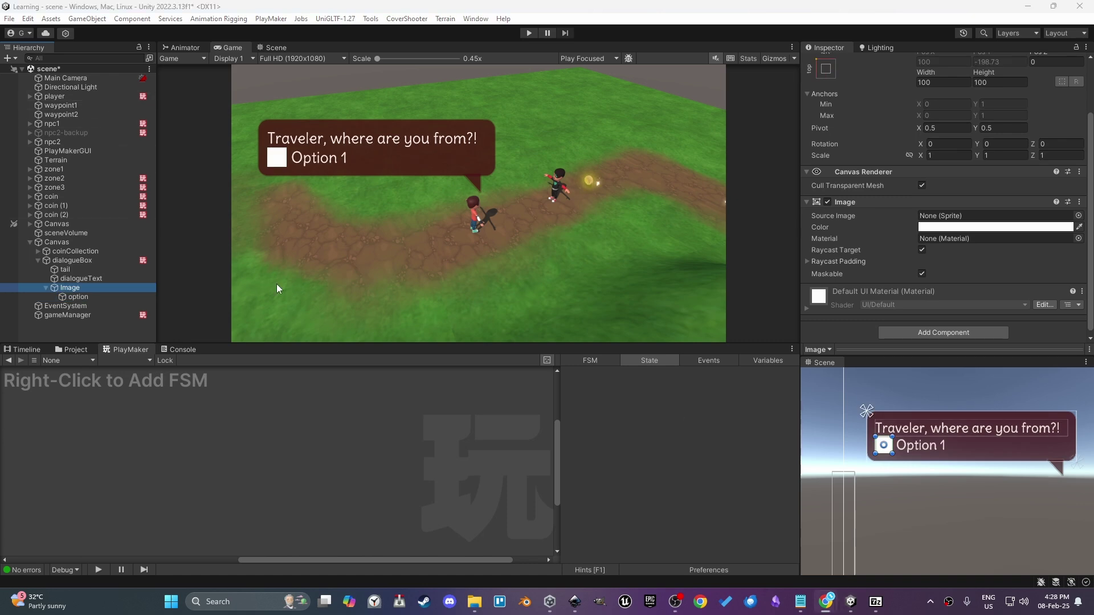
Switch to Inkscape and draw a closed right-pointing BSpline triangle in the empty area below the star graphic
key(alt+Tab)
scroll(358, 374, up, 5)
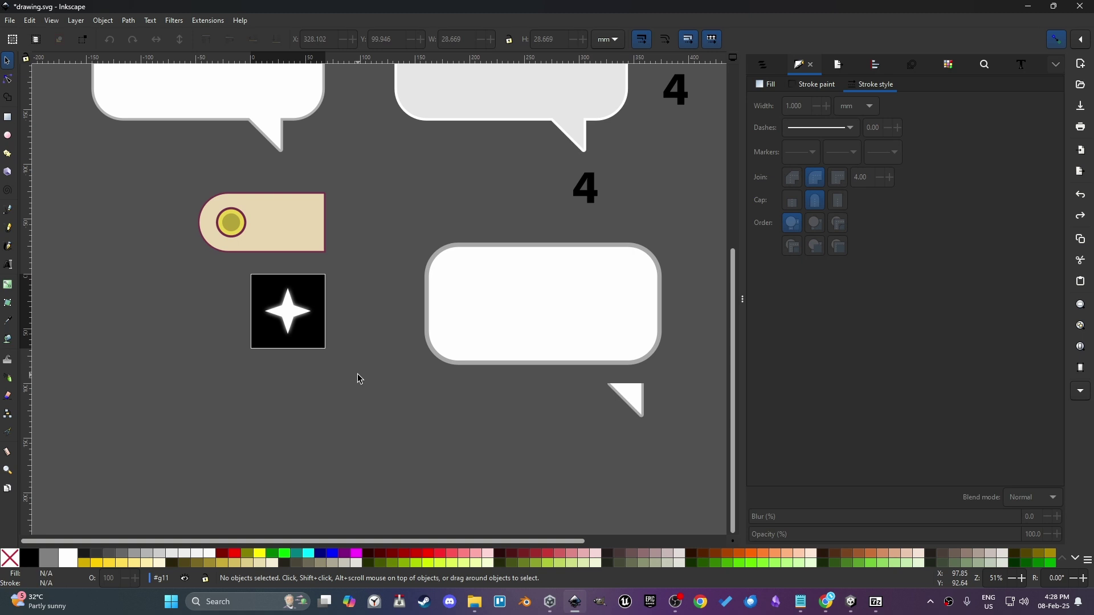
scroll(342, 365, down, 3)
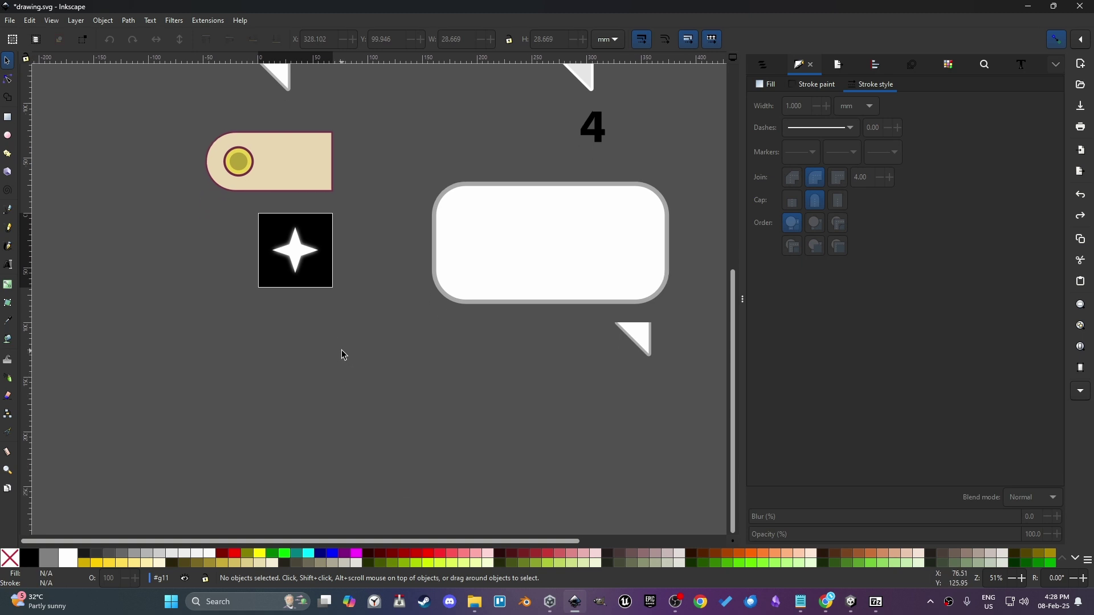
scroll(379, 383, down, 3)
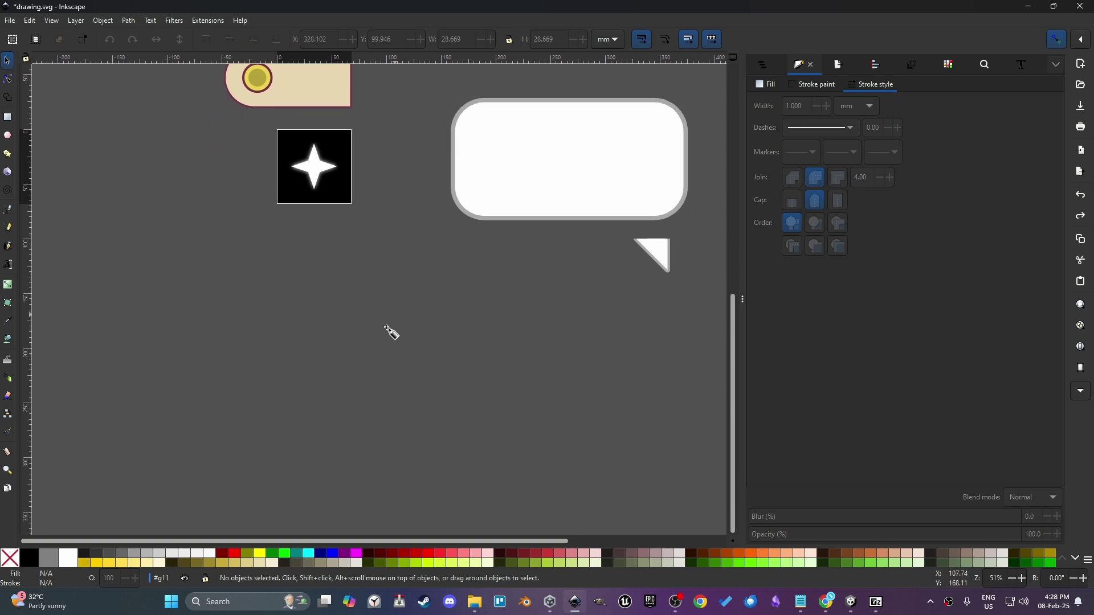
key(b)
click(385, 330)
click(436, 301)
click(385, 271)
click(385, 329)
Add nodes along the triangle's edges to tighten its rounded corners, giving a shape about 42 by 47 mm
key(n)
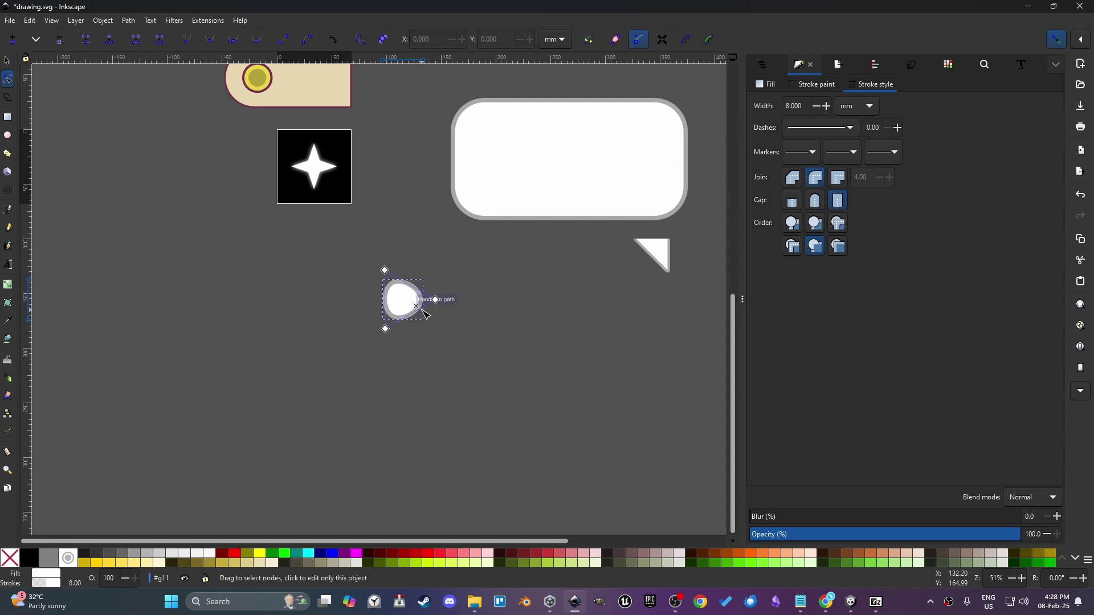
ctrl+scroll(414, 300, up, 3)
double_click(330, 369)
key(ctrl+z)
double_click(333, 330)
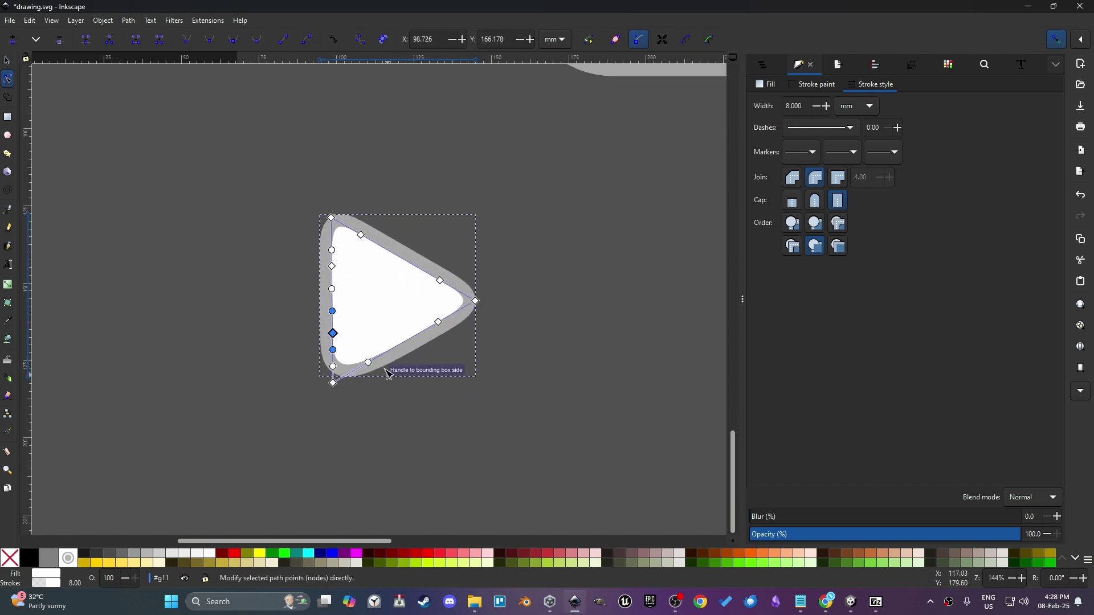
double_click(380, 358)
Remove the stroke paint from the triangle, leaving only its white fill
key(s)
ctrl+scroll(490, 299, down, 4)
click(801, 85)
click(752, 108)
click(506, 314)
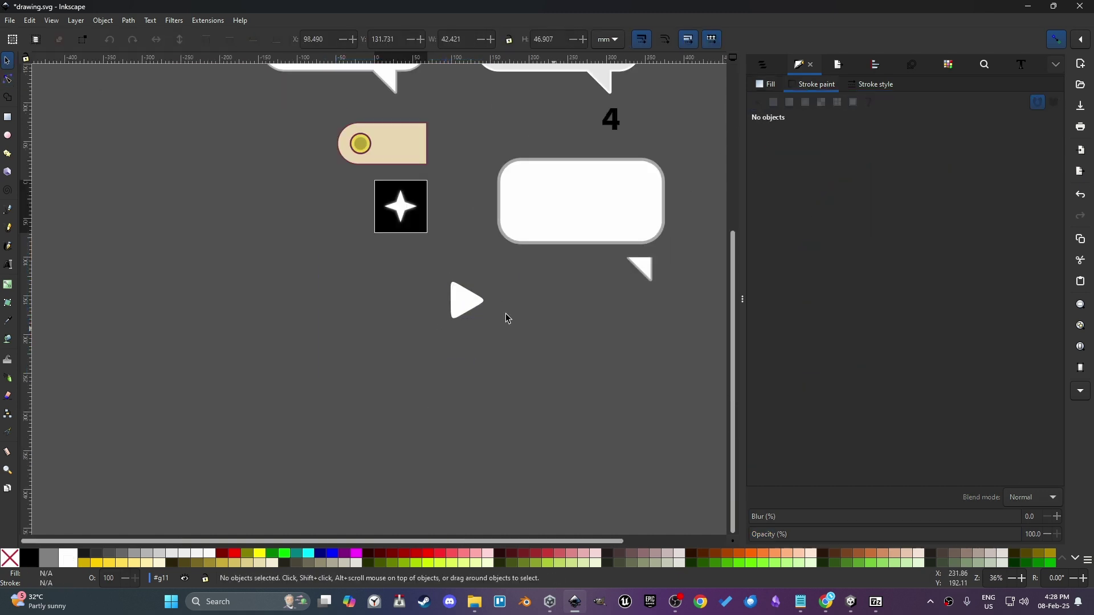
Export the selected triangle as a PNG named arrow into the project's Textures folder
ctrl+scroll(490, 309, up, 3)
click(436, 295)
key(ctrl+shift+e)
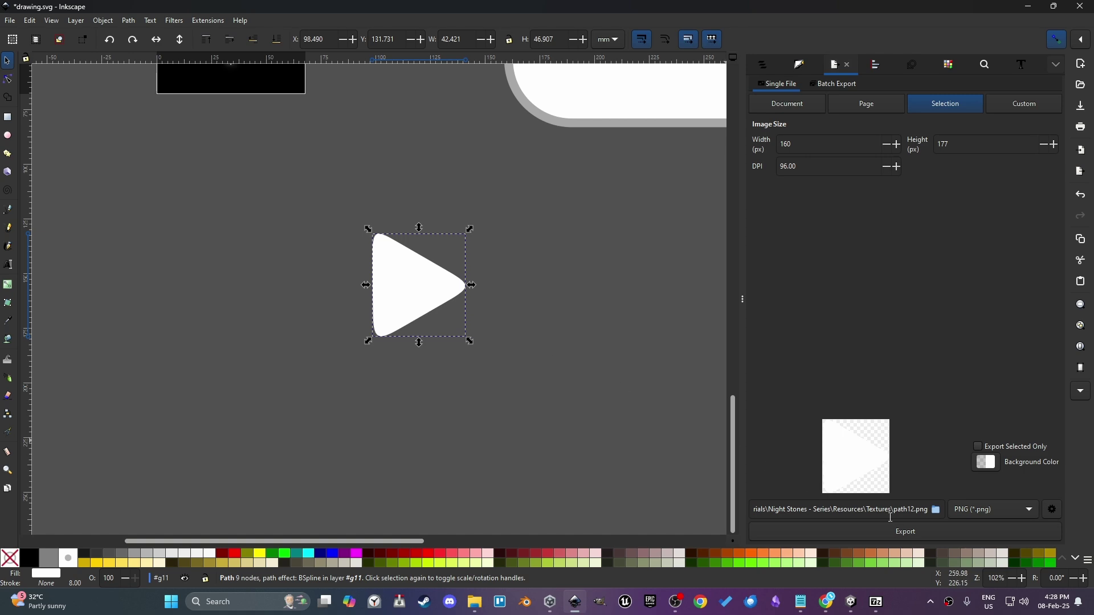
double_click(901, 508)
text(arro)
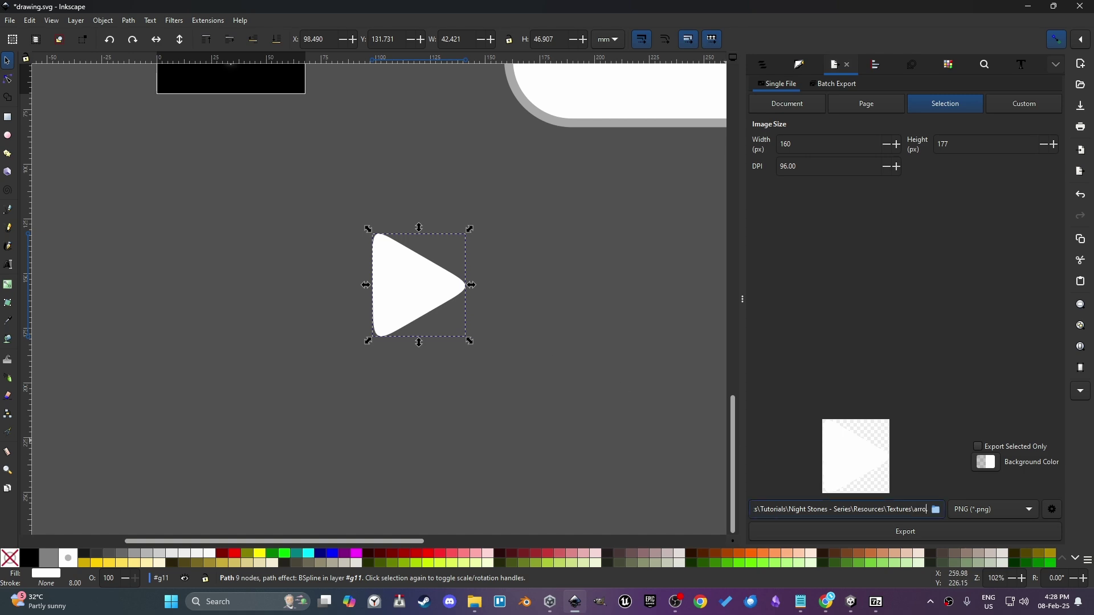
text(w)
key(Return)
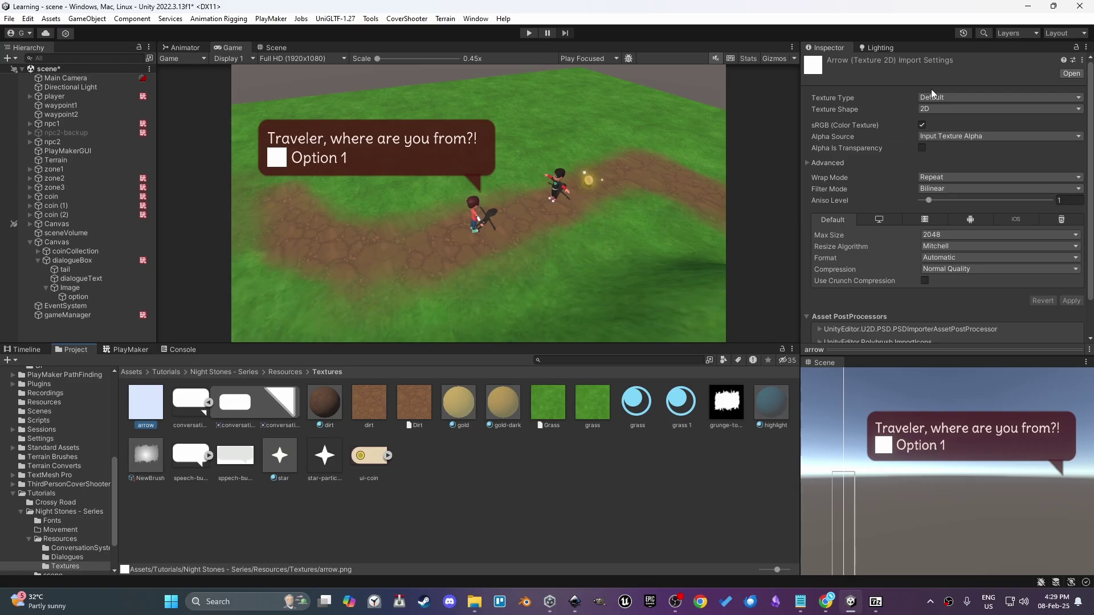
In Unity, set the arrow texture's type to Sprite (2D and UI) and apply the import settings
click(935, 98)
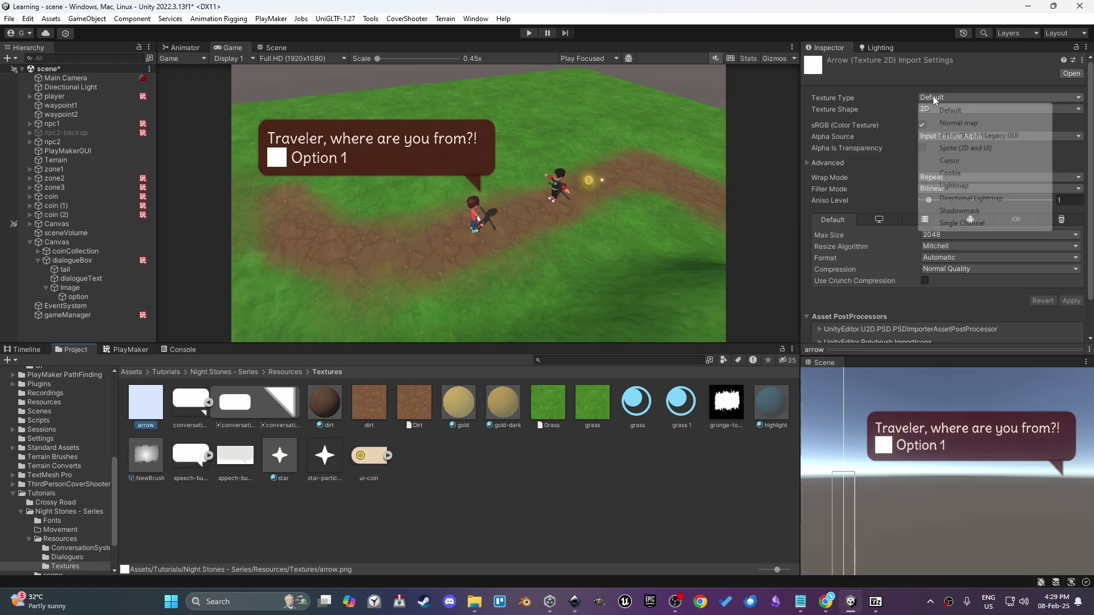
click(943, 148)
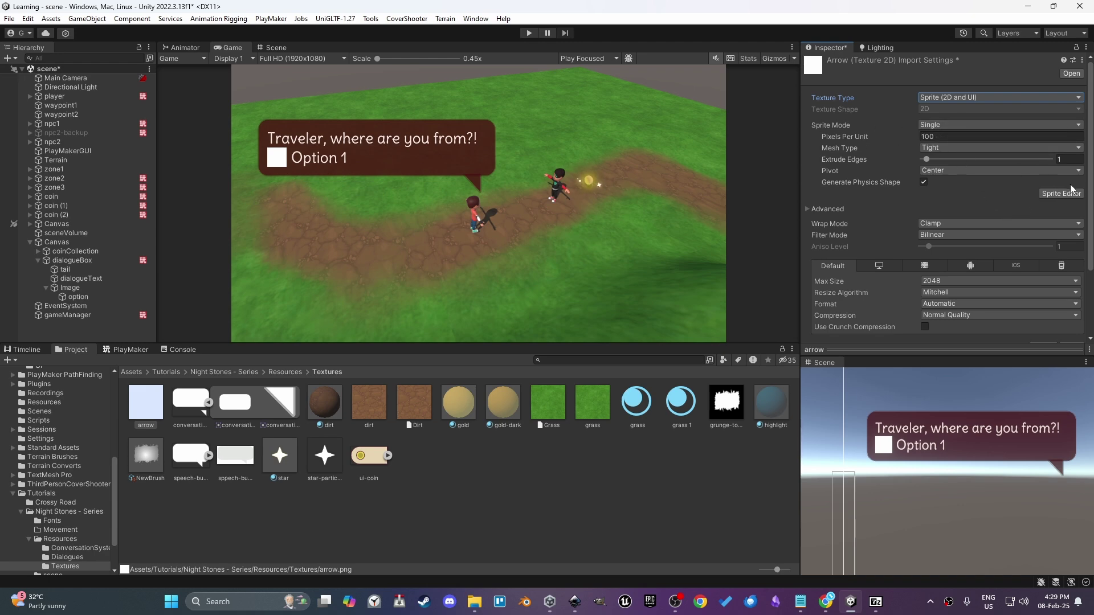
scroll(1071, 189, down, 3)
click(1071, 260)
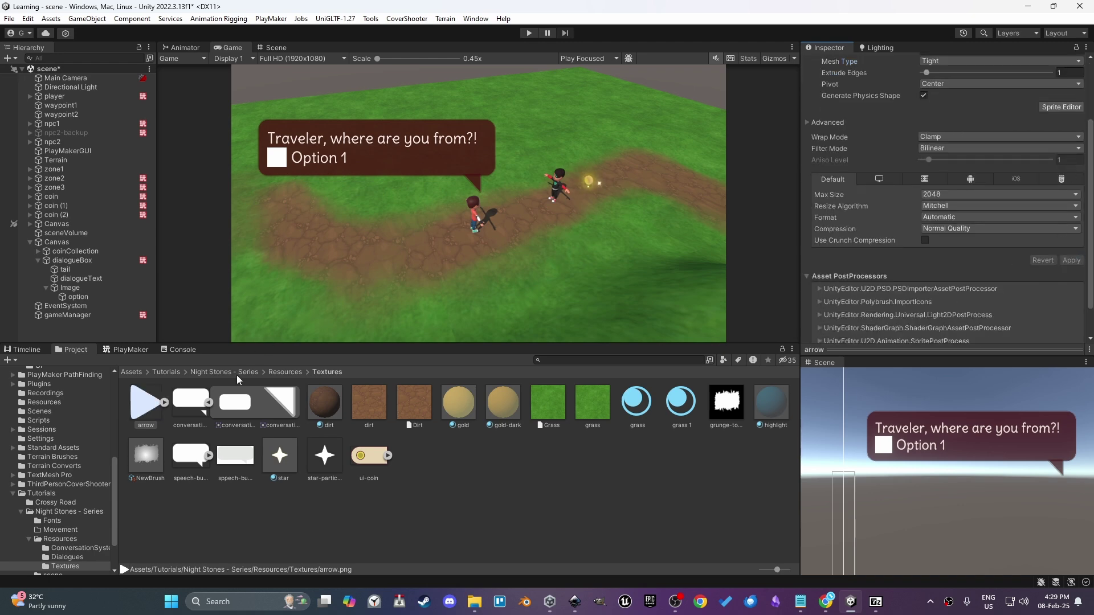
Assign the arrow sprite as the source image of the Image object in the dialogueBox
click(94, 297)
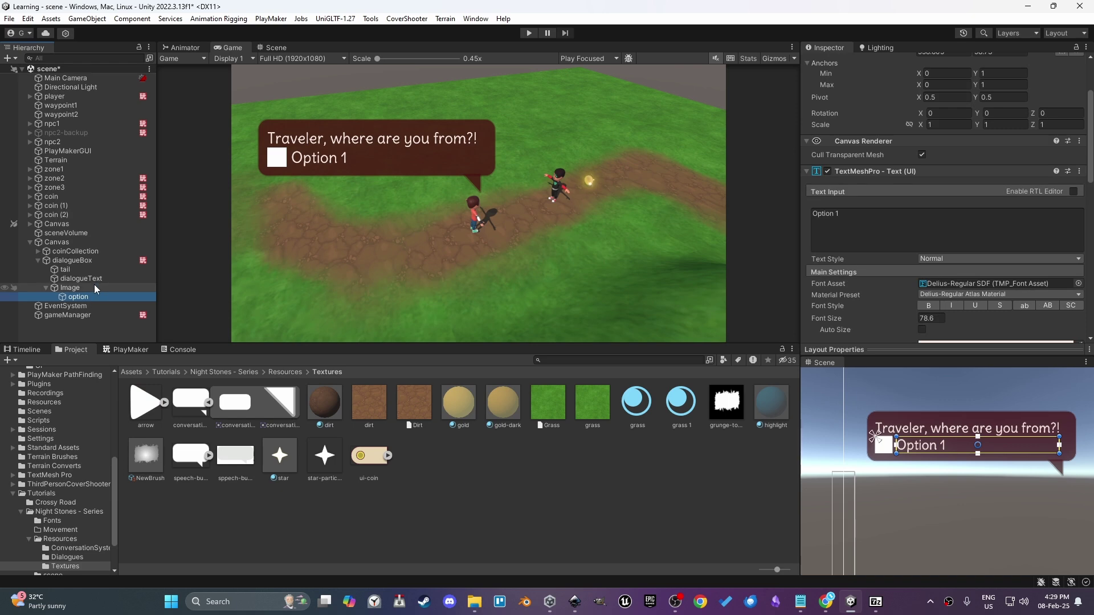
click(94, 287)
drag(153, 406, 900, 217)
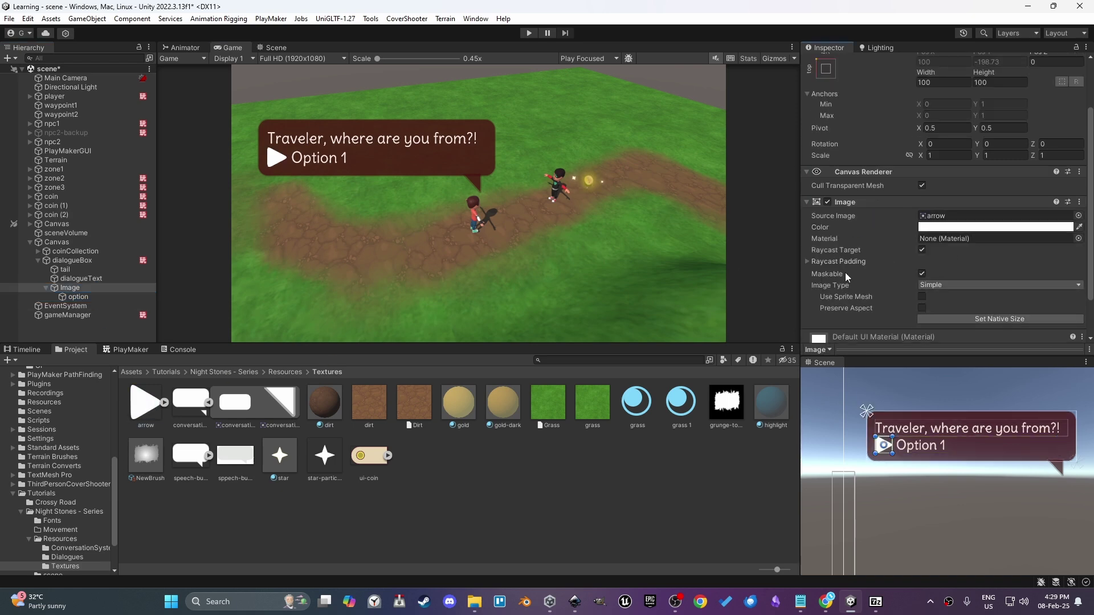
Try sizing the arrow Image at 50 by 50 and at 75 by 75
click(931, 82)
text(50)
click(992, 84)
text(50)
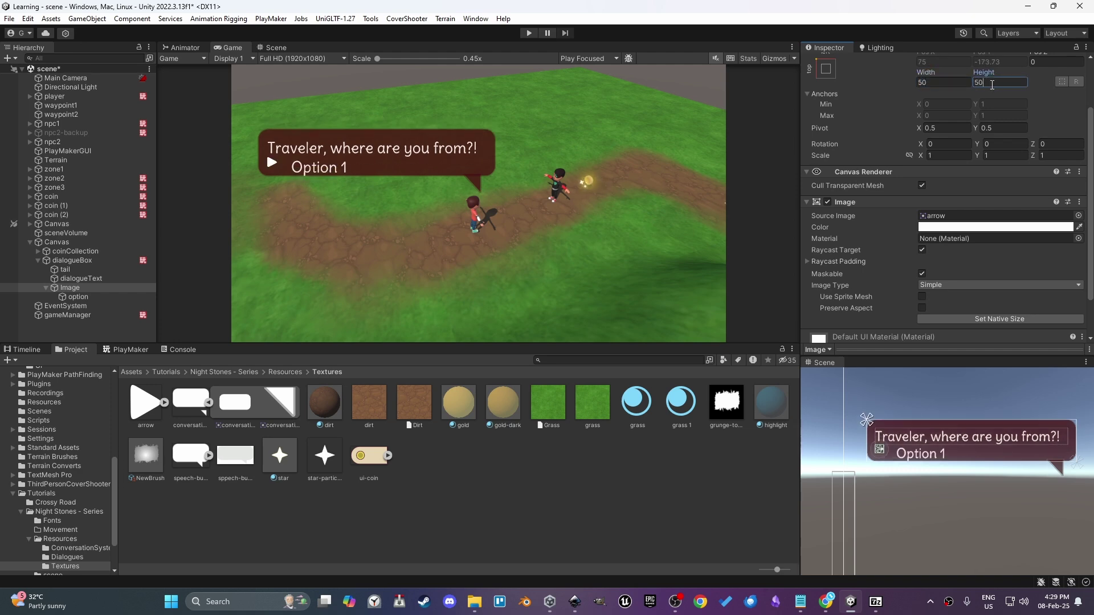
click(936, 83)
text(75)
click(991, 83)
text(75)
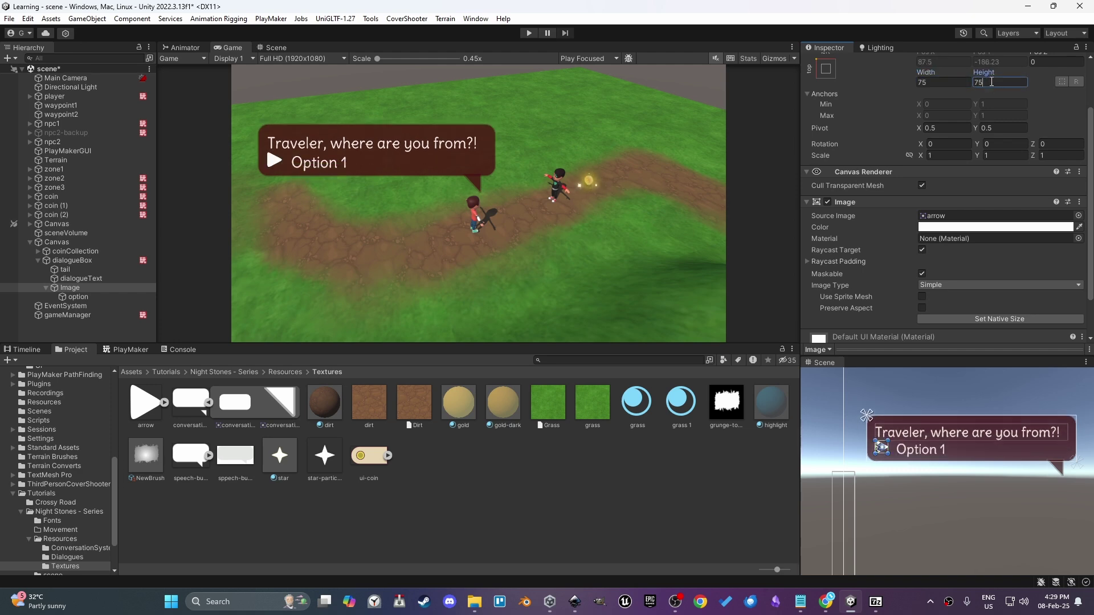
Set the arrow Image's width and height to 60
click(934, 82)
text(60)
click(978, 83)
text(60)
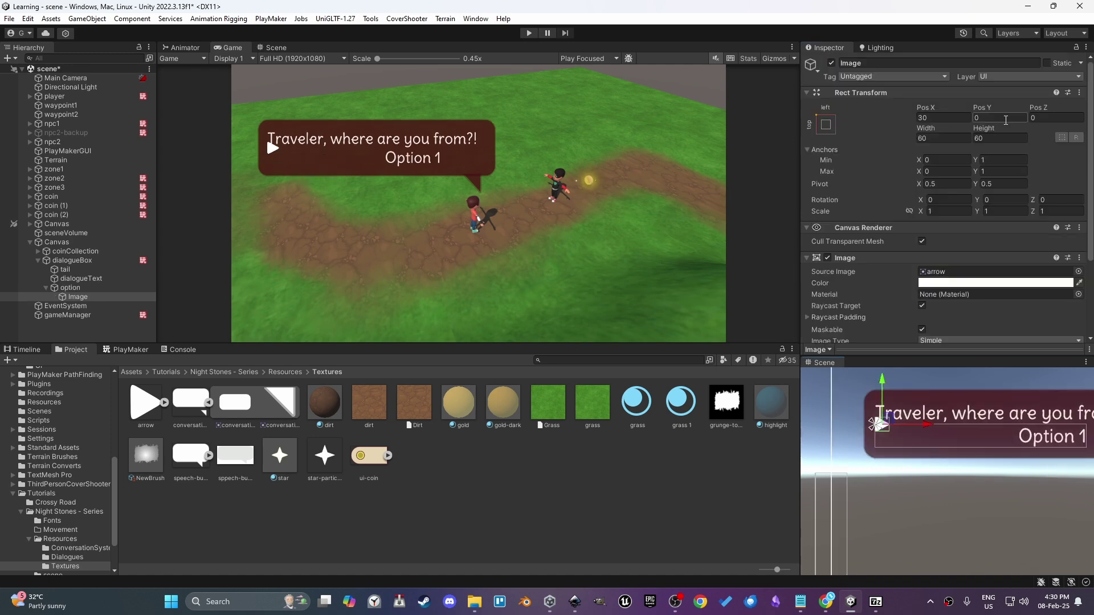
click(989, 116)
click(114, 289)
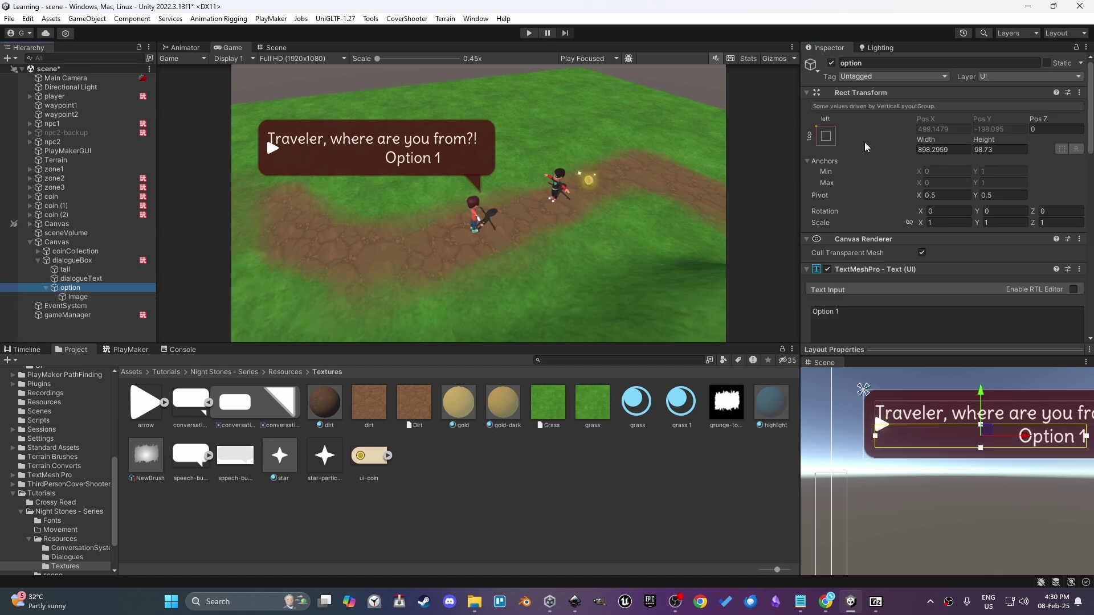
click(829, 139)
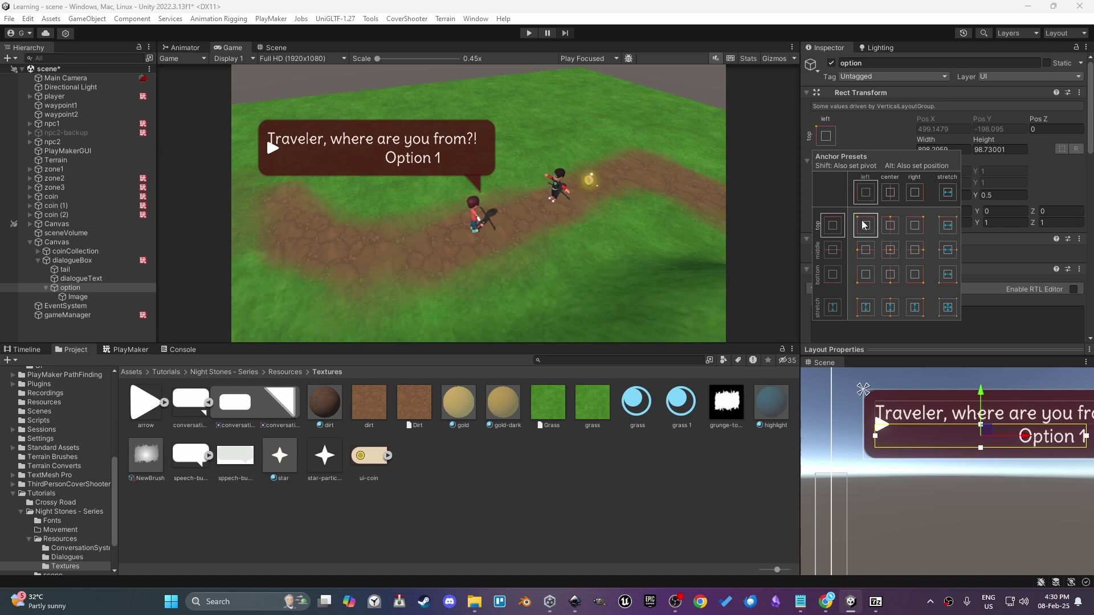
Set the child alignment of the dialogueBox's Vertical Layout Group to Middle Right
click(104, 261)
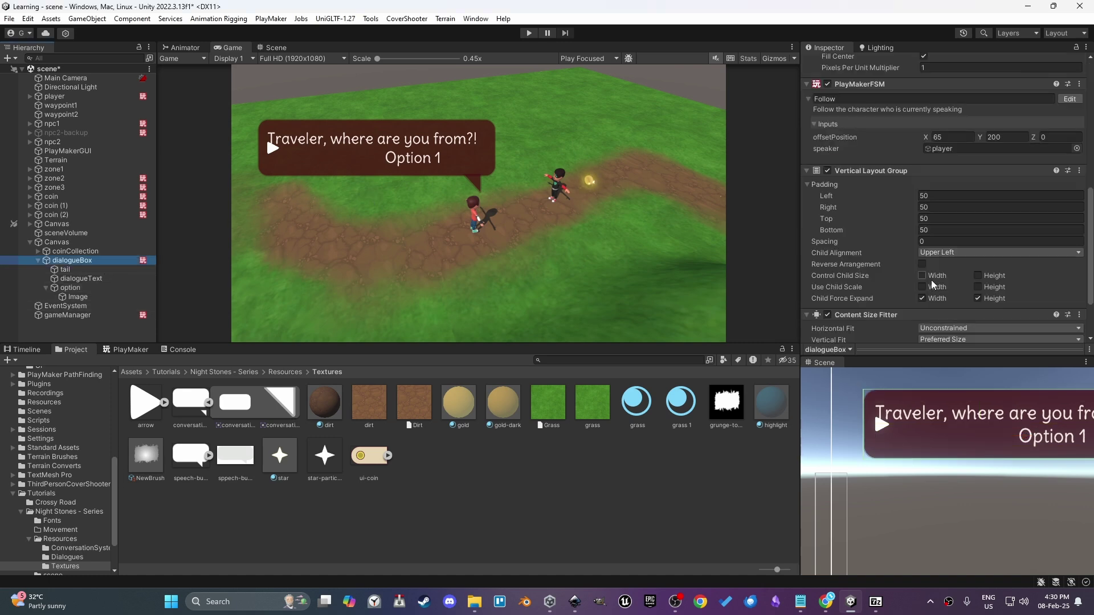
click(969, 252)
click(946, 284)
Move the arrow Image down so it lines up with the option text's row
click(893, 412)
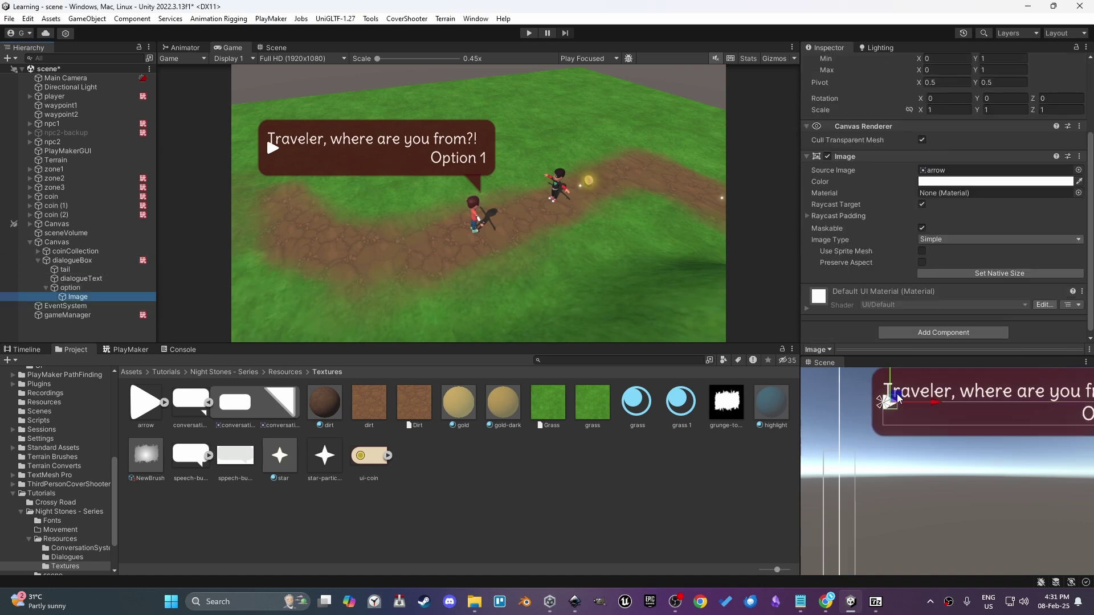
drag(894, 413, 901, 408)
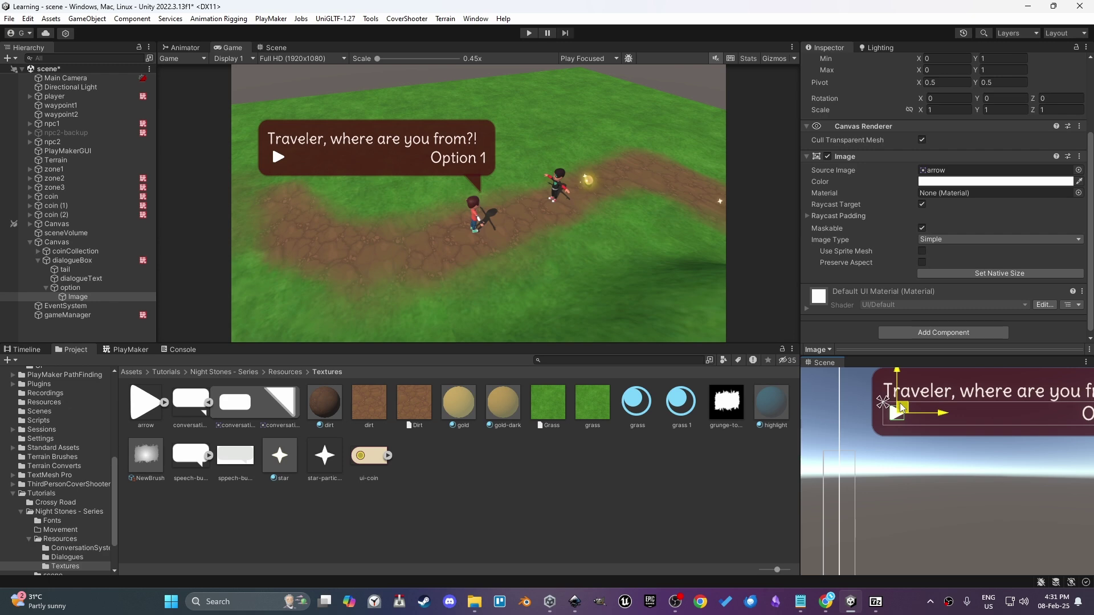
click(902, 408)
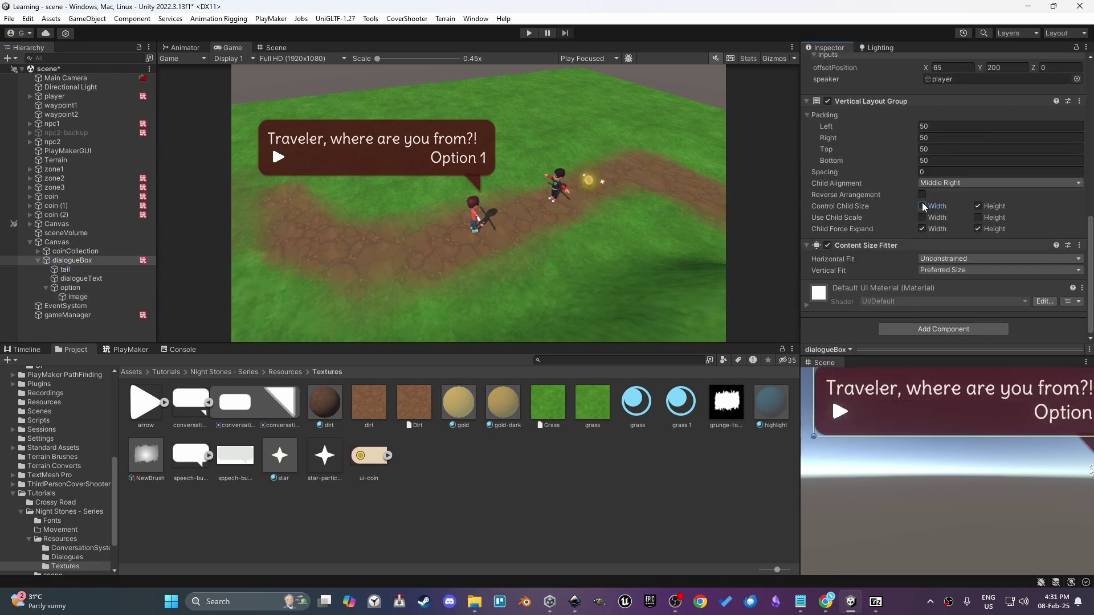
Narrow the option text's box from its left edge to about 1008 wide and move the arrow Image into the space before it
click(83, 288)
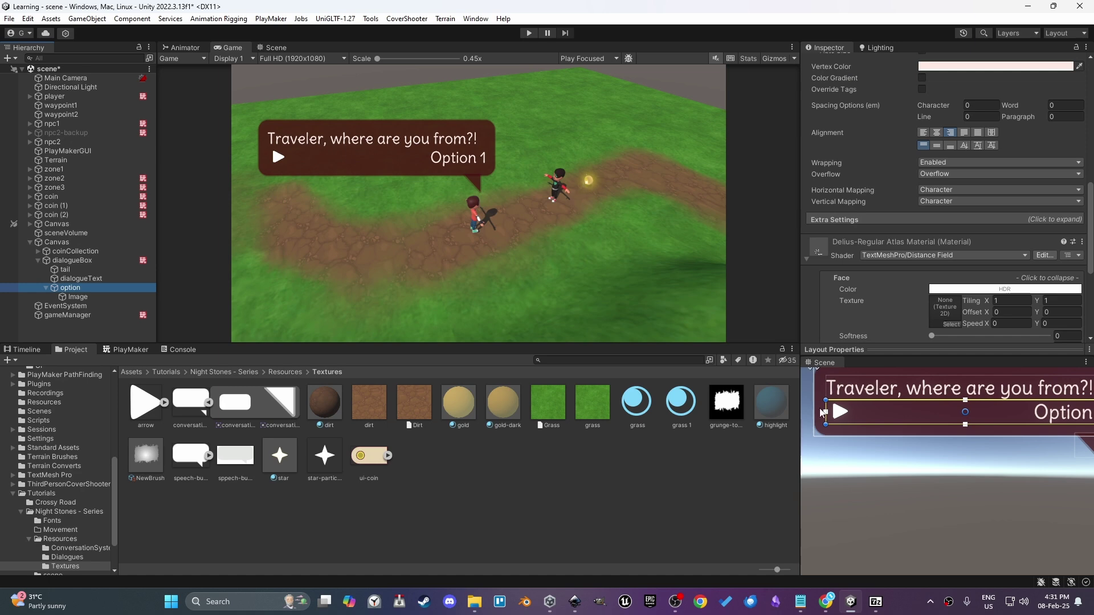
drag(826, 405, 867, 405)
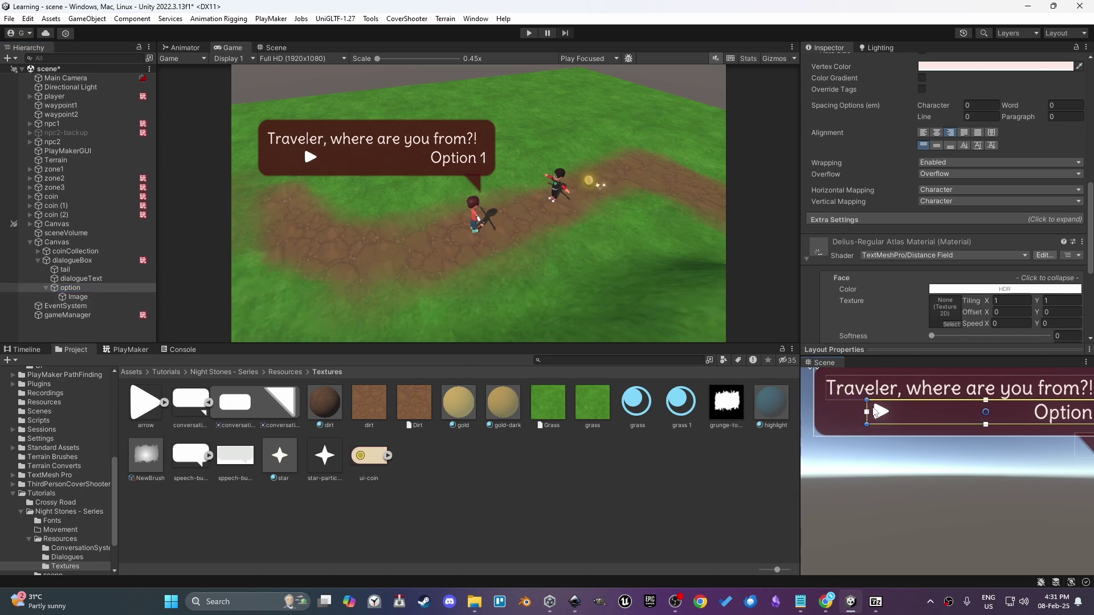
drag(873, 411, 864, 423)
middle_drag(863, 422, 847, 435)
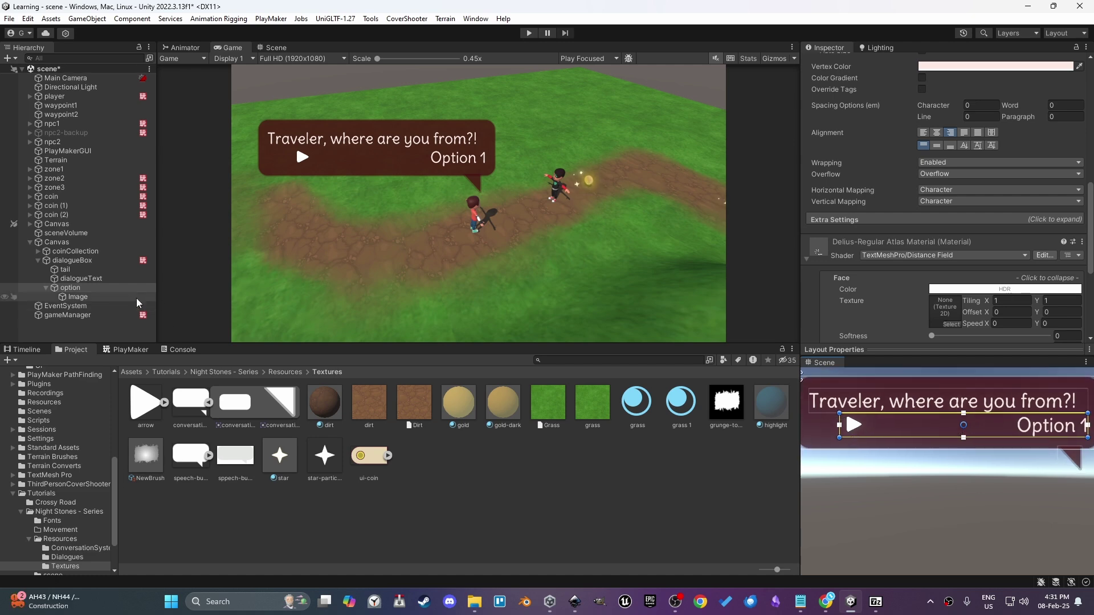
click(83, 296)
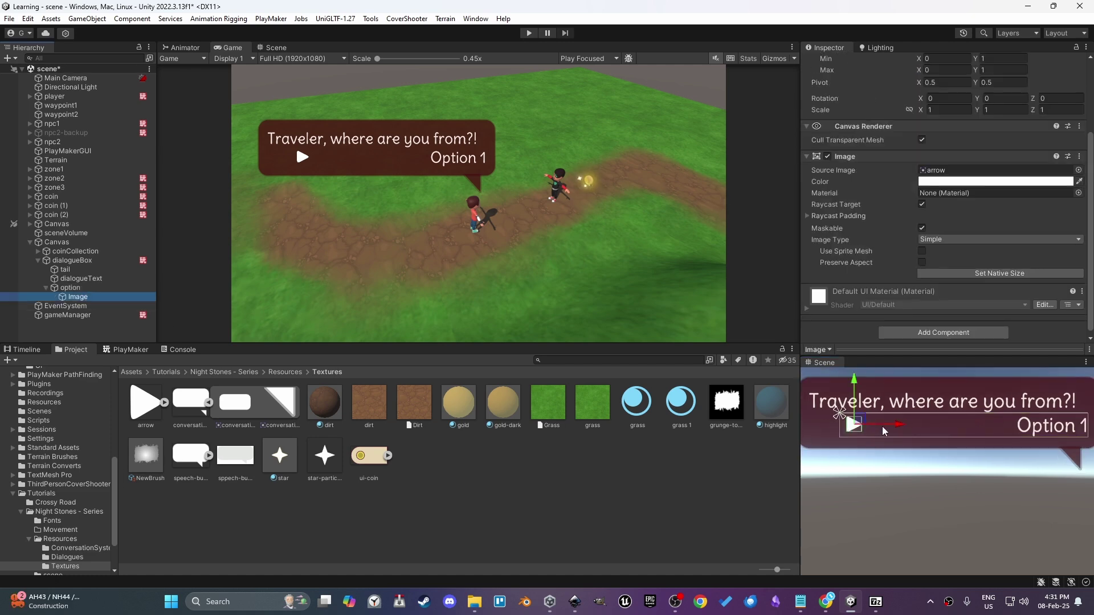
drag(905, 425, 872, 434)
Left-align the option text and change it to "Choice 1"
click(85, 286)
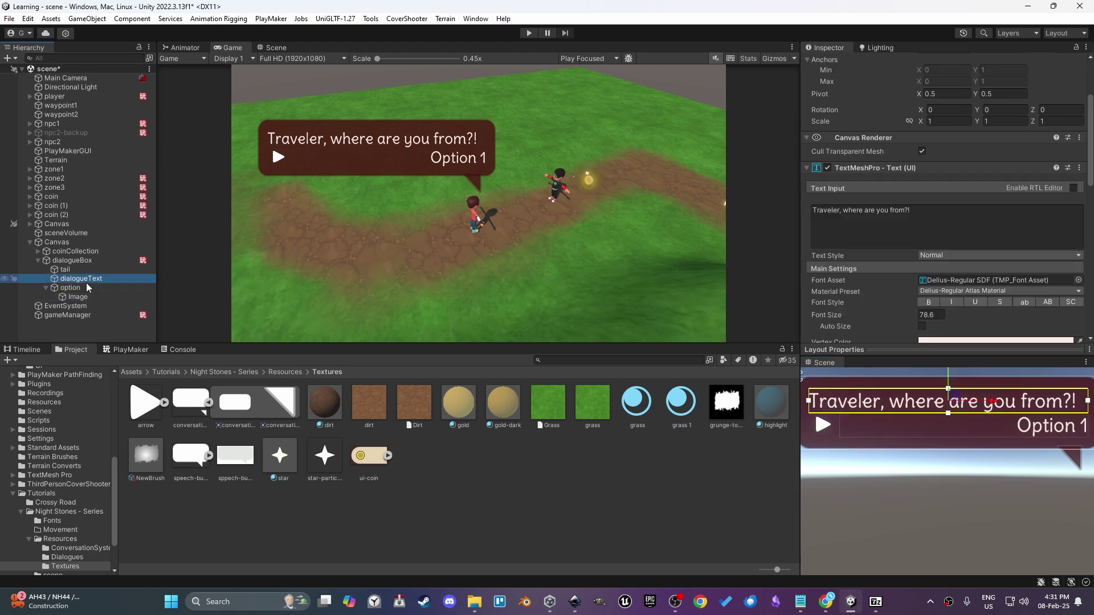
scroll(906, 283, down, 3)
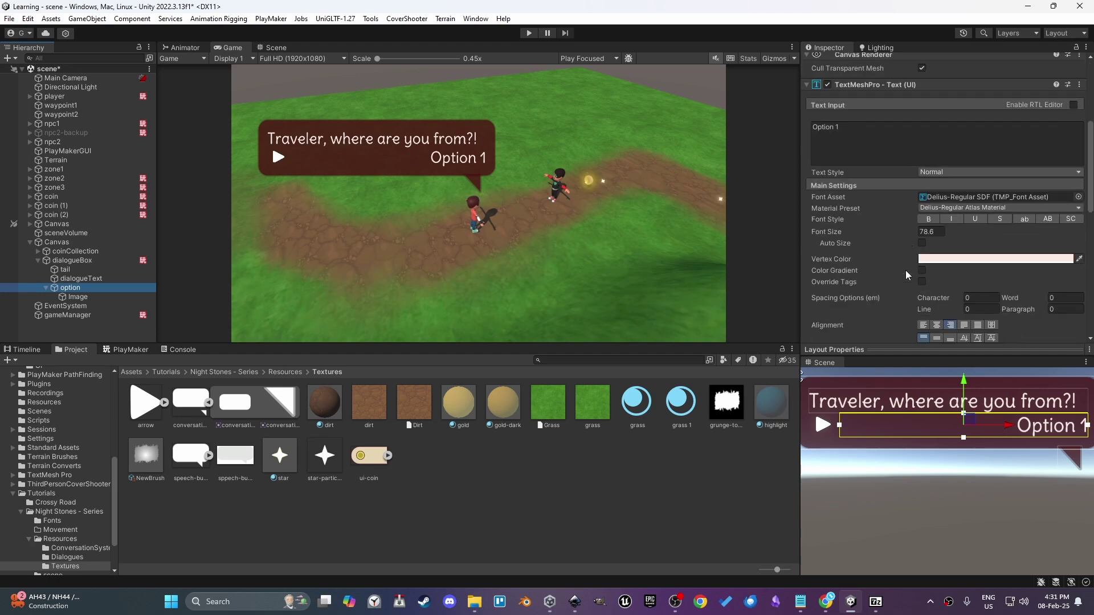
click(923, 325)
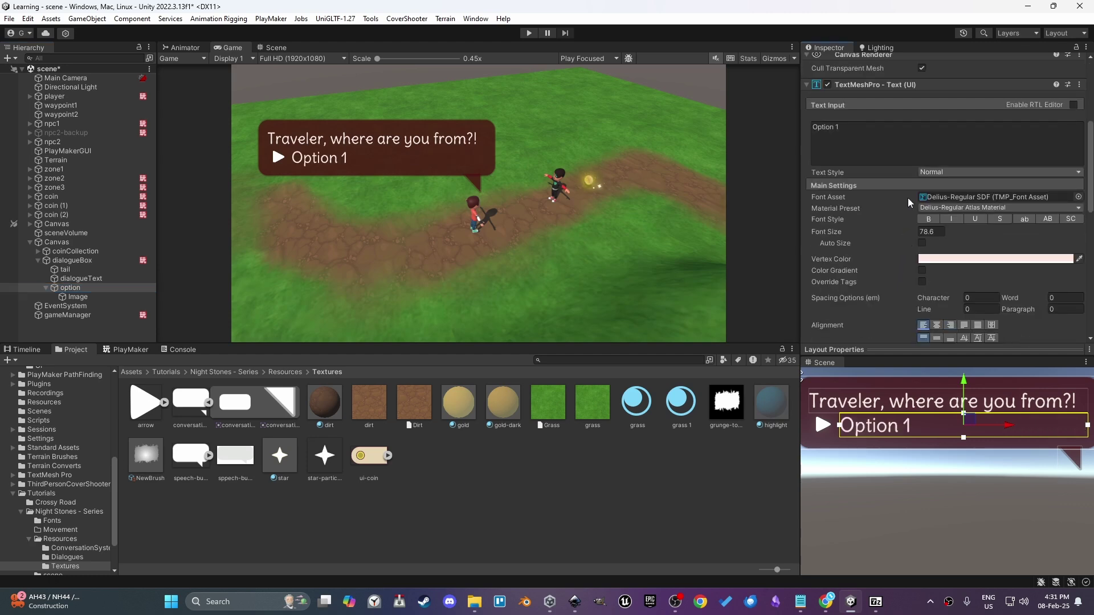
click(903, 149)
text(Choice)
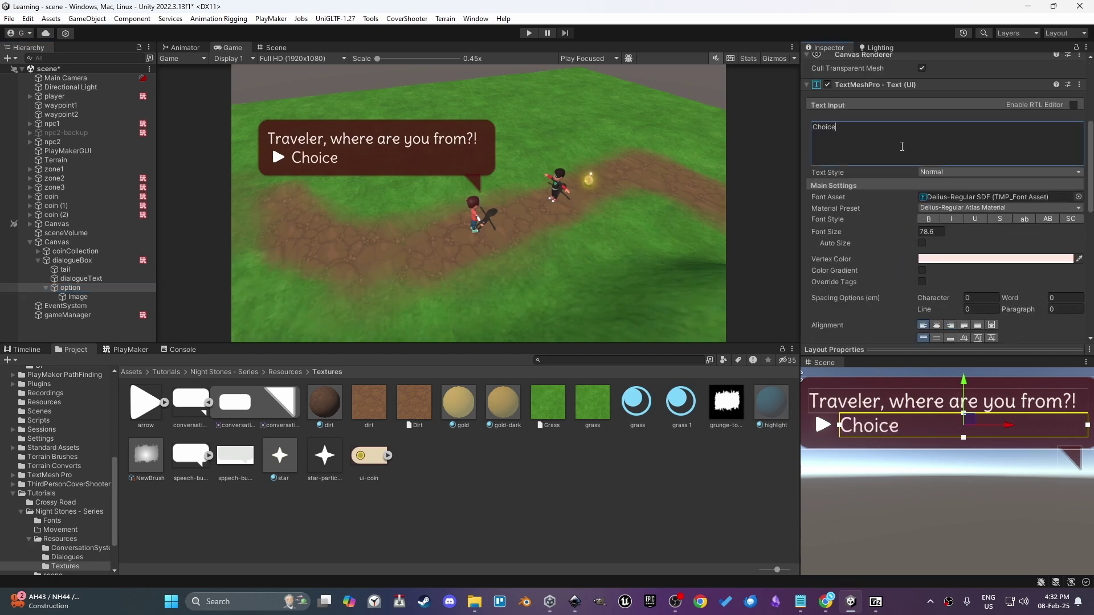
text( 1)
Toggle the option object off and on to check how the dialogue box resizes, leaving it active
click(46, 288)
scroll(472, 154, up, 1)
scroll(846, 106, up, 5)
click(831, 64)
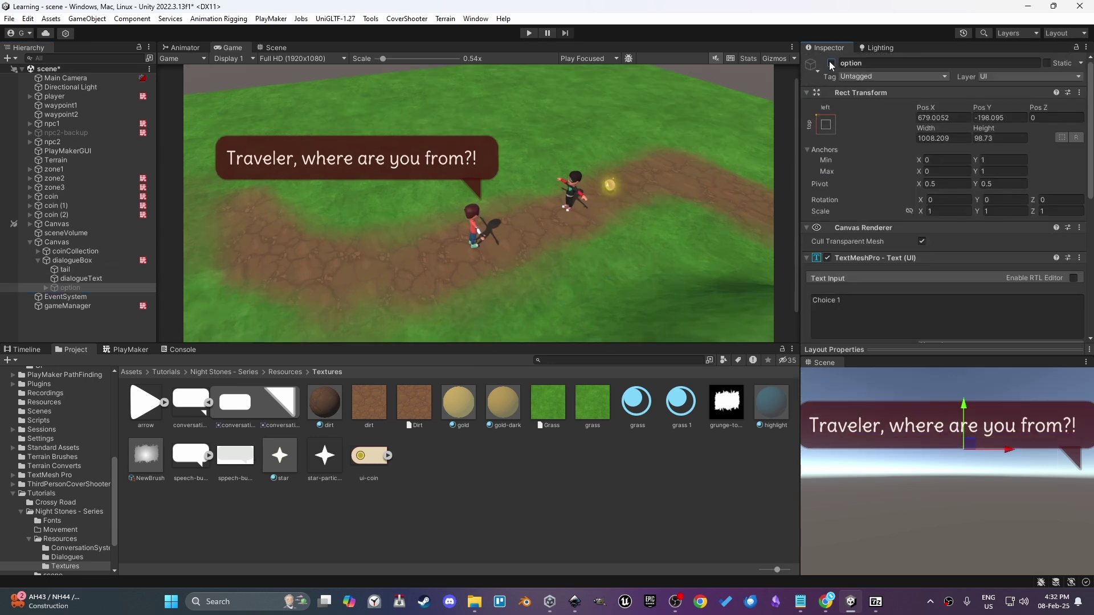
click(832, 63)
click(831, 64)
click(831, 64)
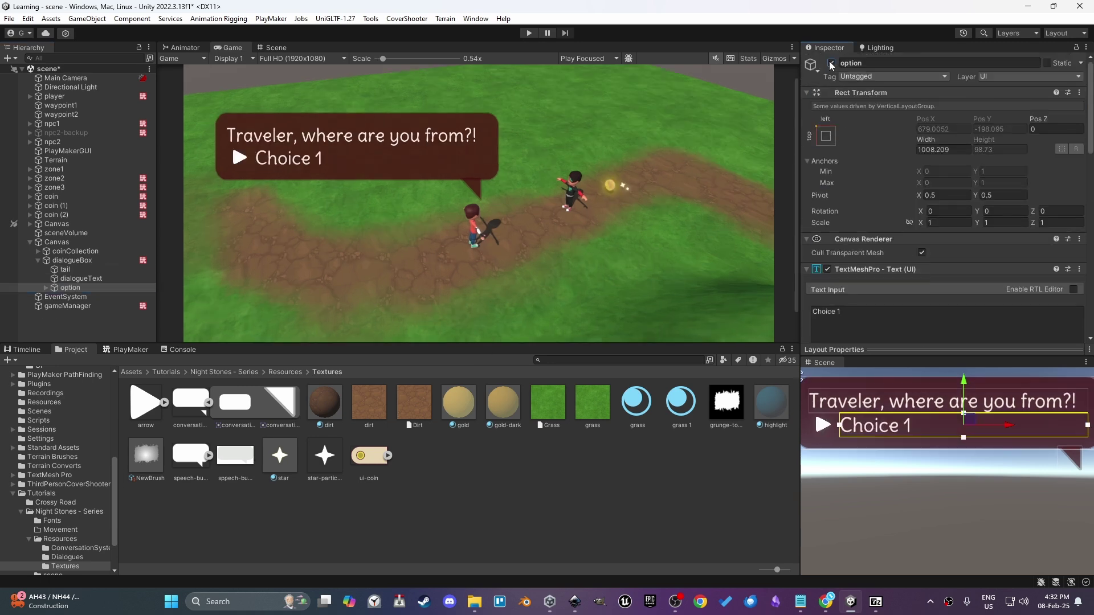
click(831, 64)
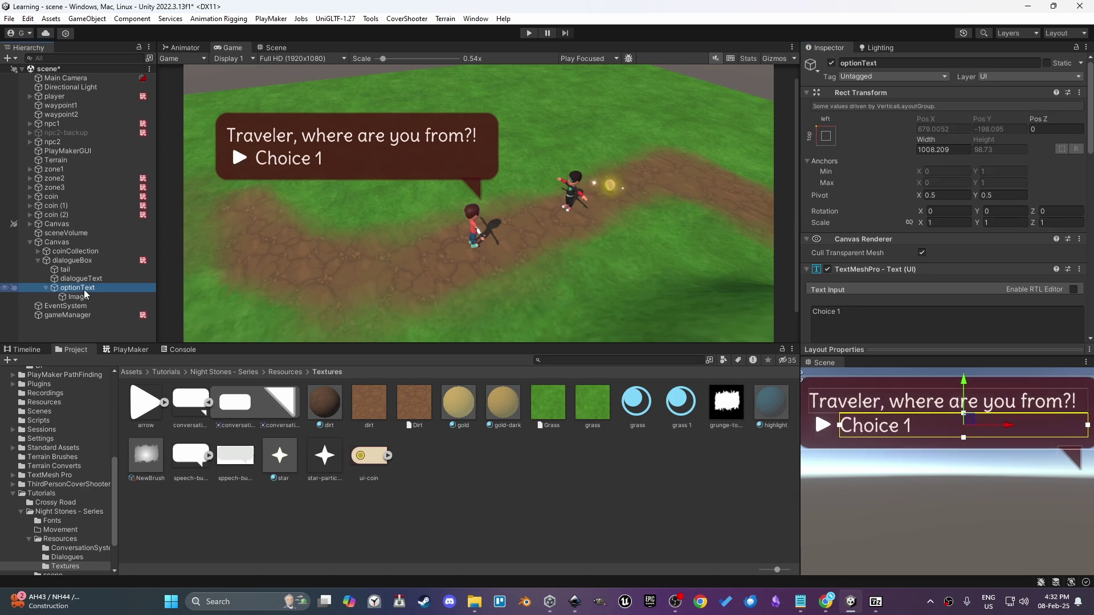
Change the option's text to "Where is the tavern here?"
click(827, 333)
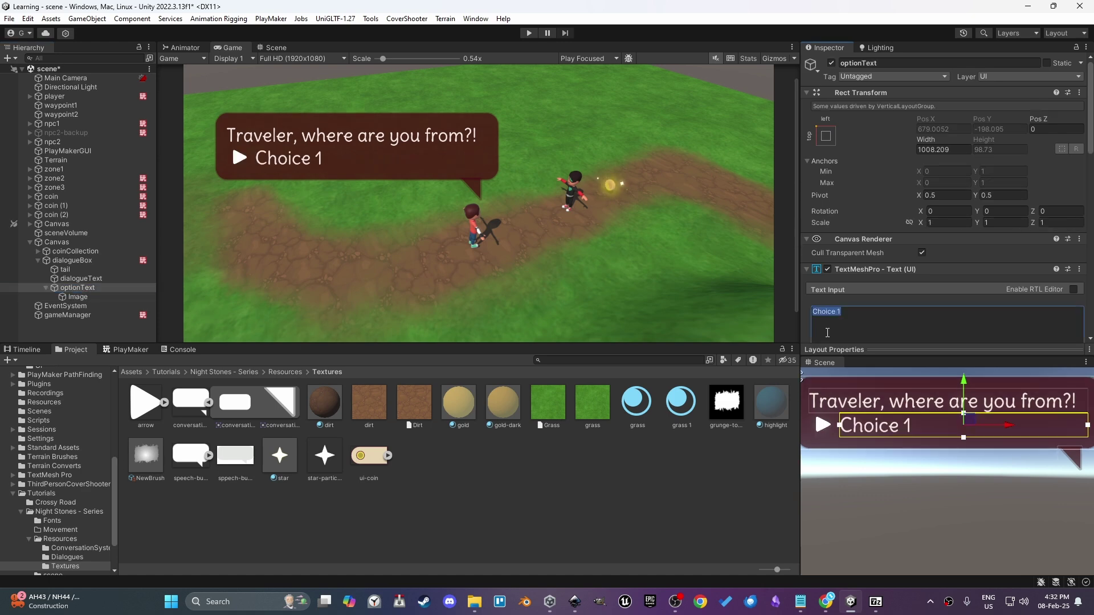
text(Where is the tavern here?)
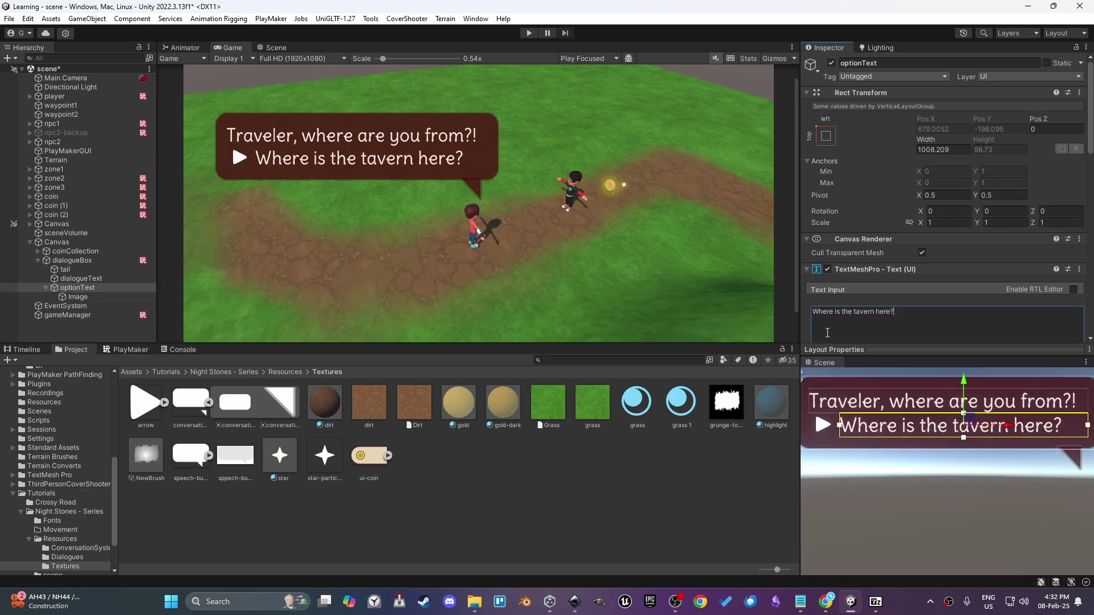
scroll(876, 289, down, 3)
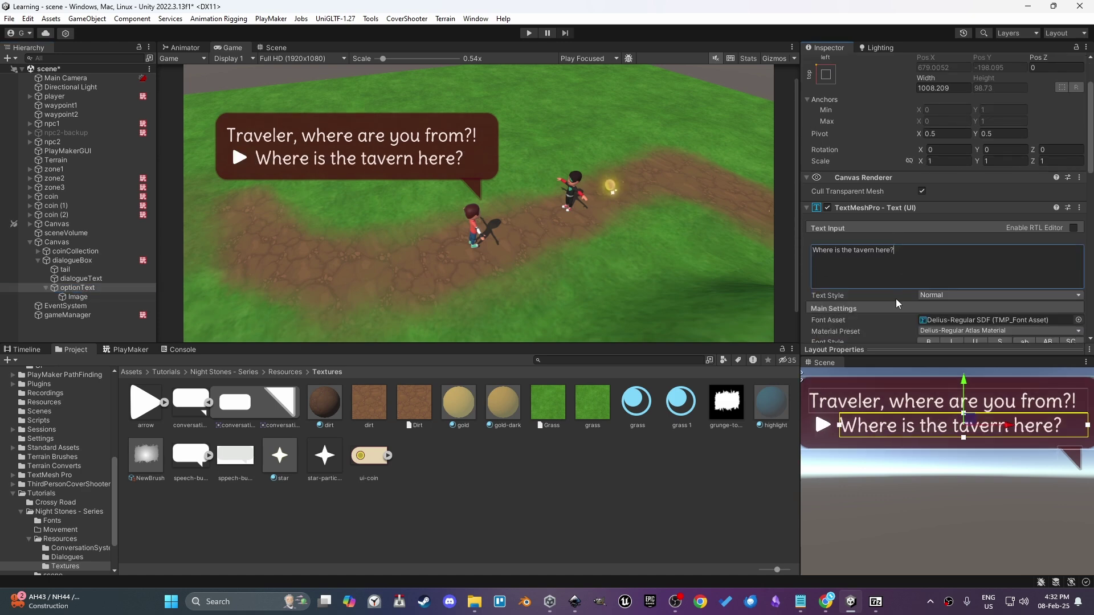
Duplicate optionText and set the copy's text to "Well.. see ya.."
click(97, 289)
key(ctrl+d)
click(913, 265)
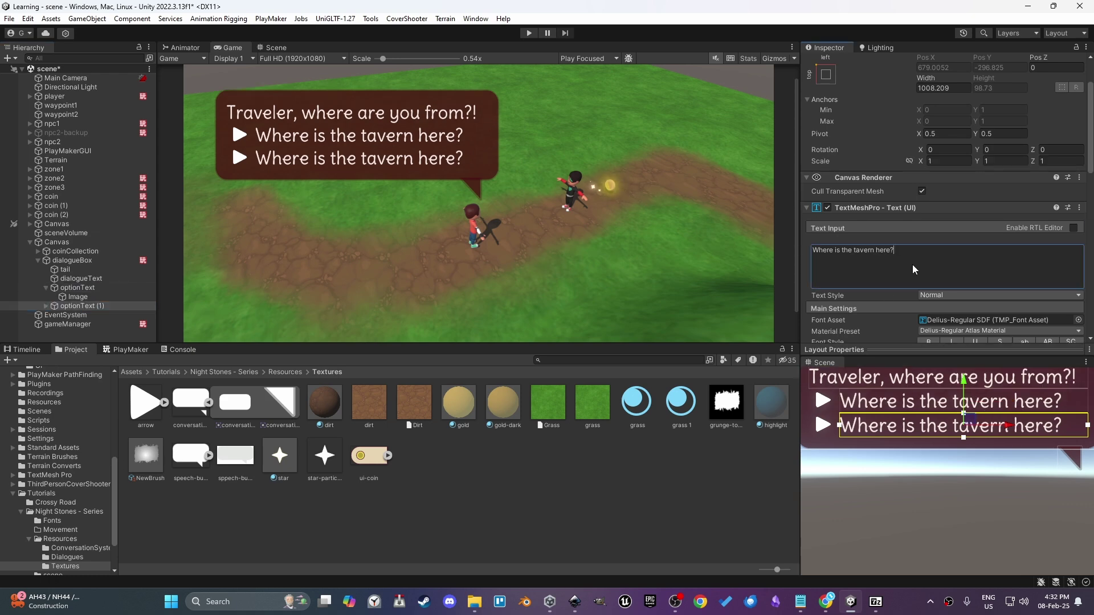
text(Well.. see)
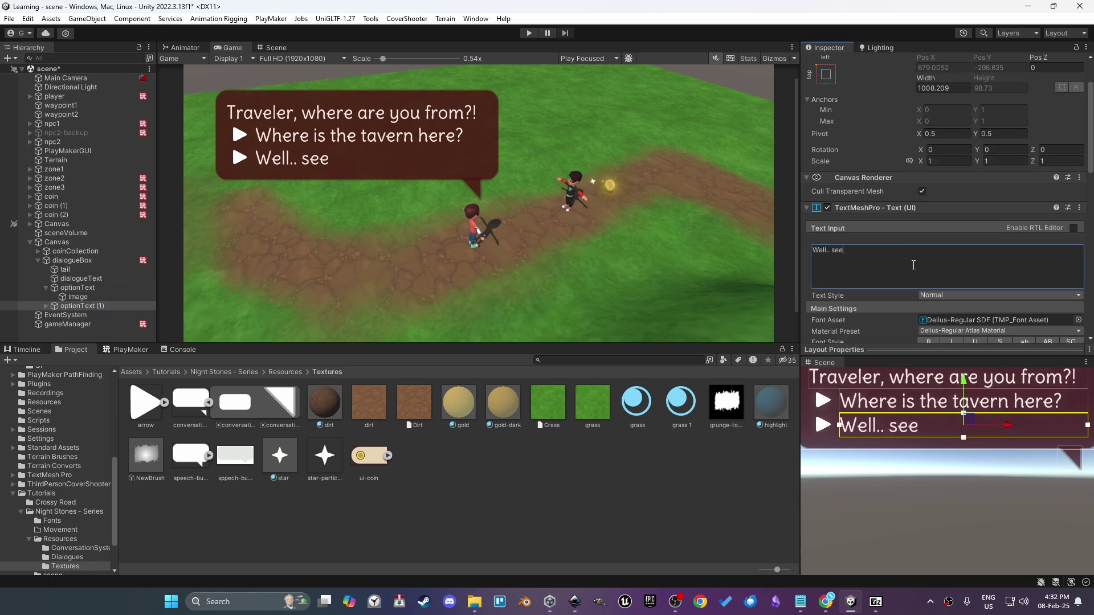
text( ya..)
Rename the arrow Image under optionText as highlight
click(84, 296)
click(84, 297)
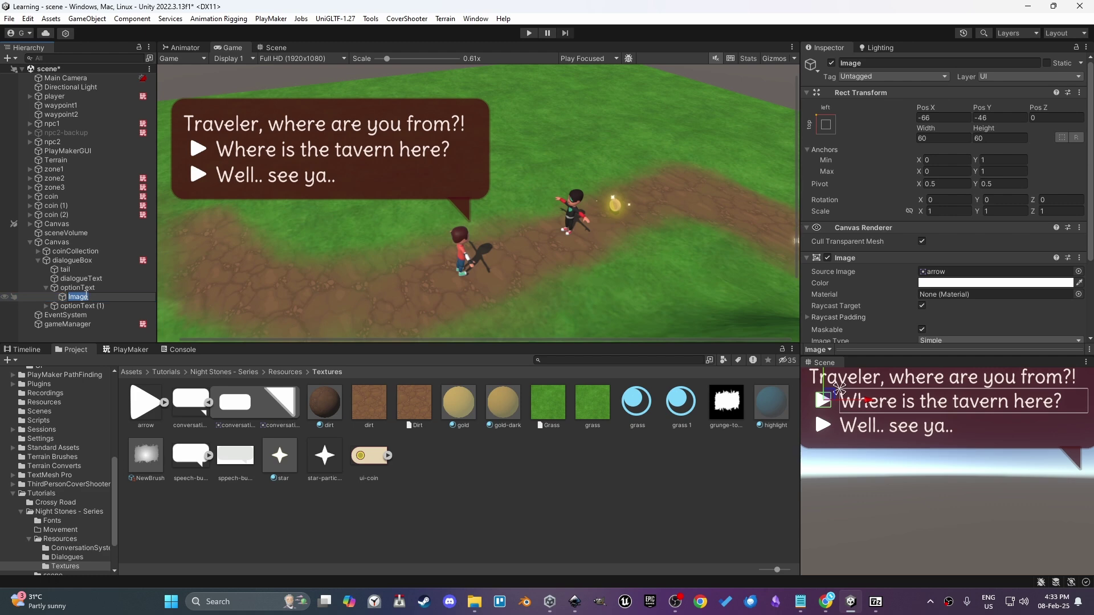
text(highlight)
key(Return)
Replace the second option with a fresh duplicate of optionText and deactivate the highlight objects of both options
key(Down)
key(Delete)
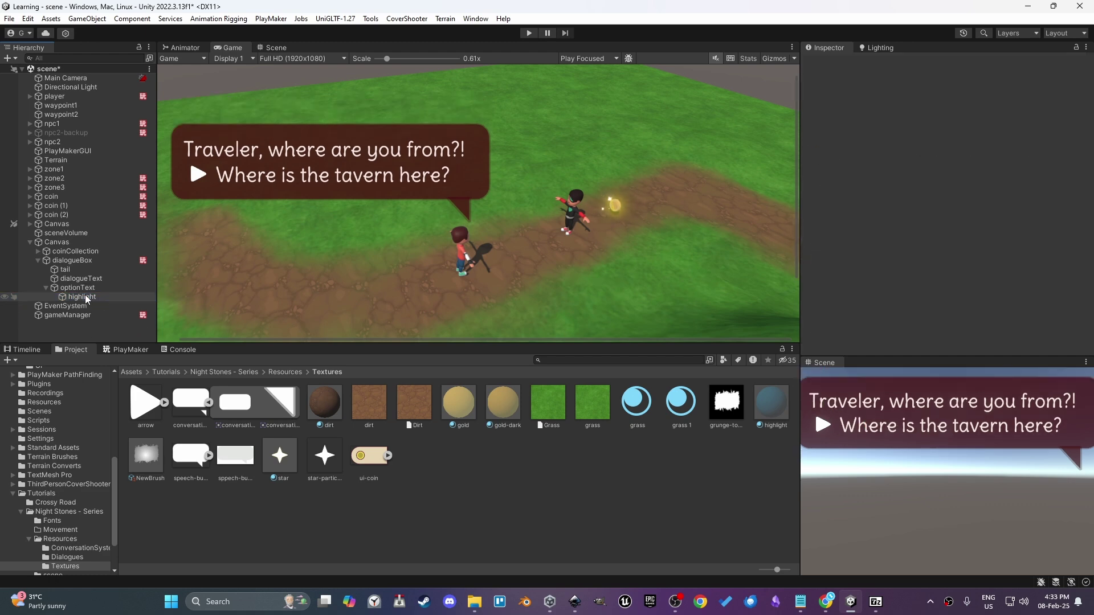
key(ctrl+z)
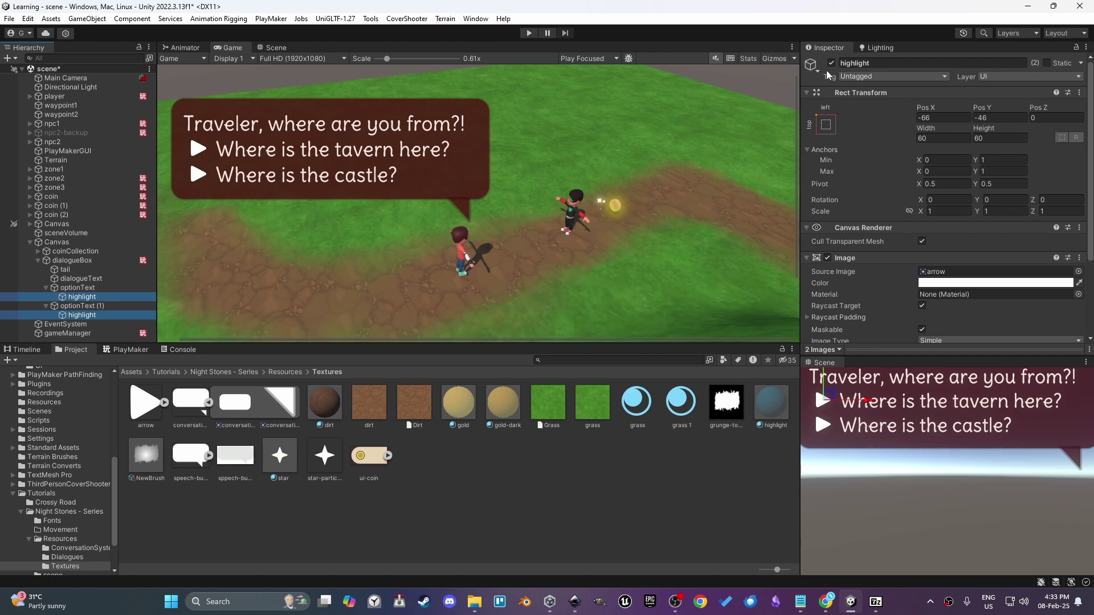
click(831, 62)
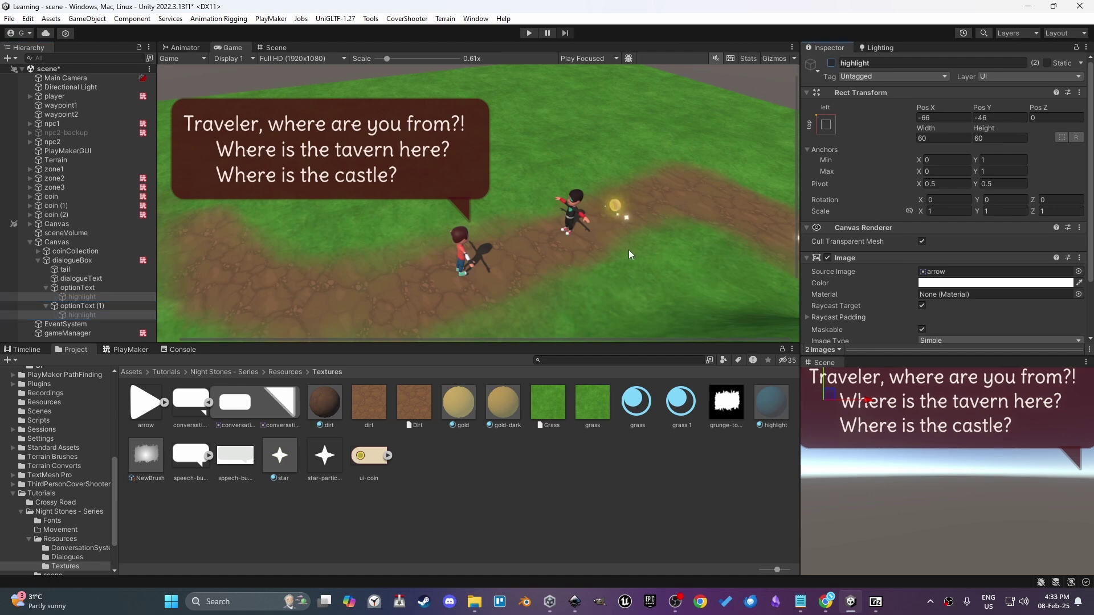
Activate the first option's highlight to preview the selection arrow, and undo that activation
click(82, 297)
click(831, 62)
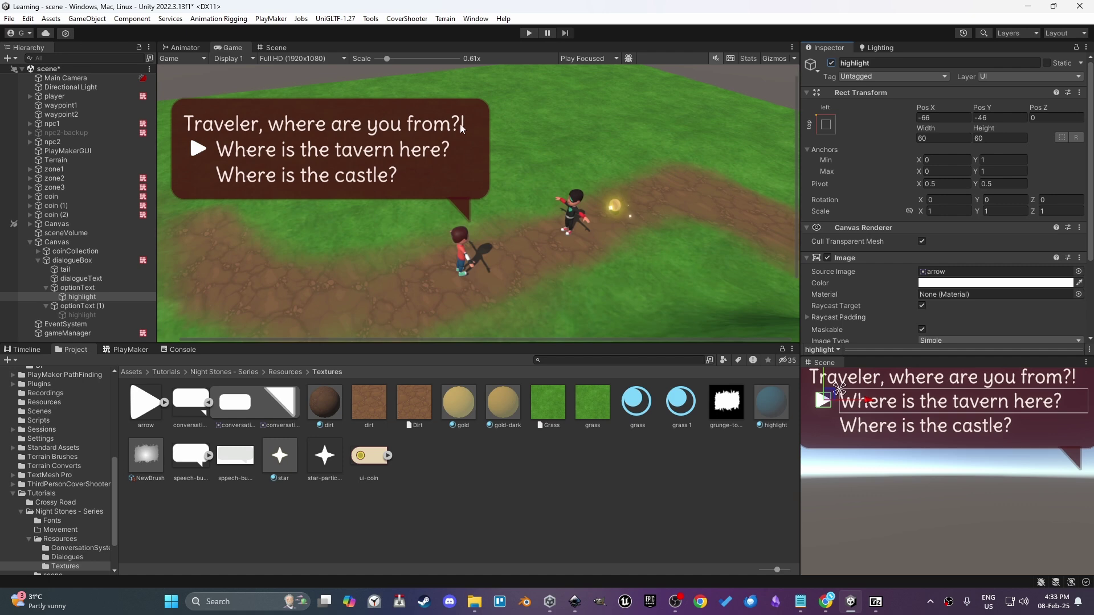
click(344, 276)
key(ctrl+z)
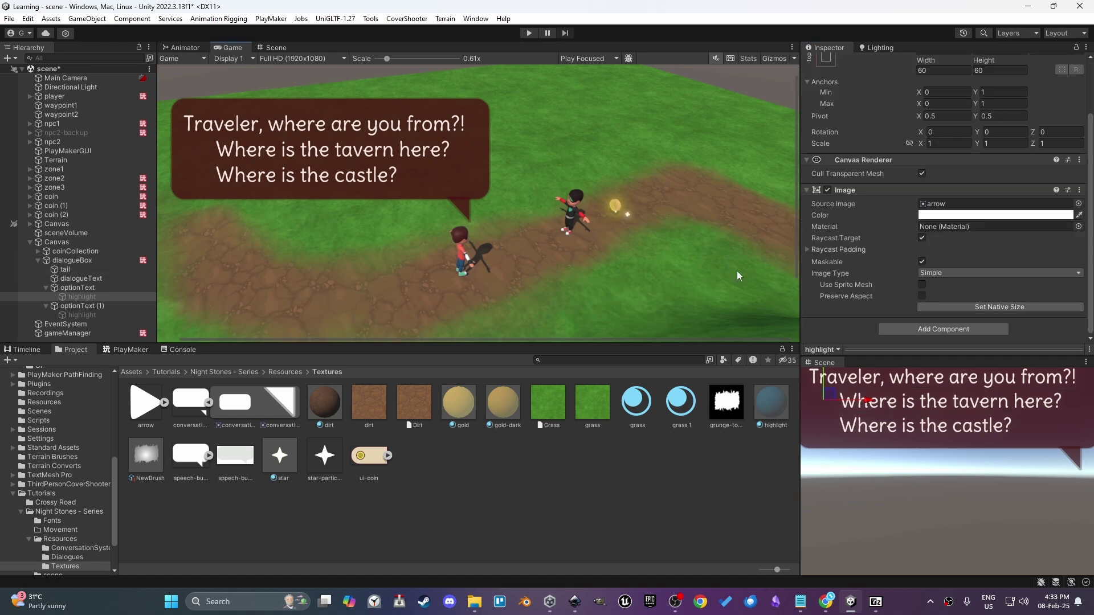
Add a Button component to optionText and review its settings
click(899, 190)
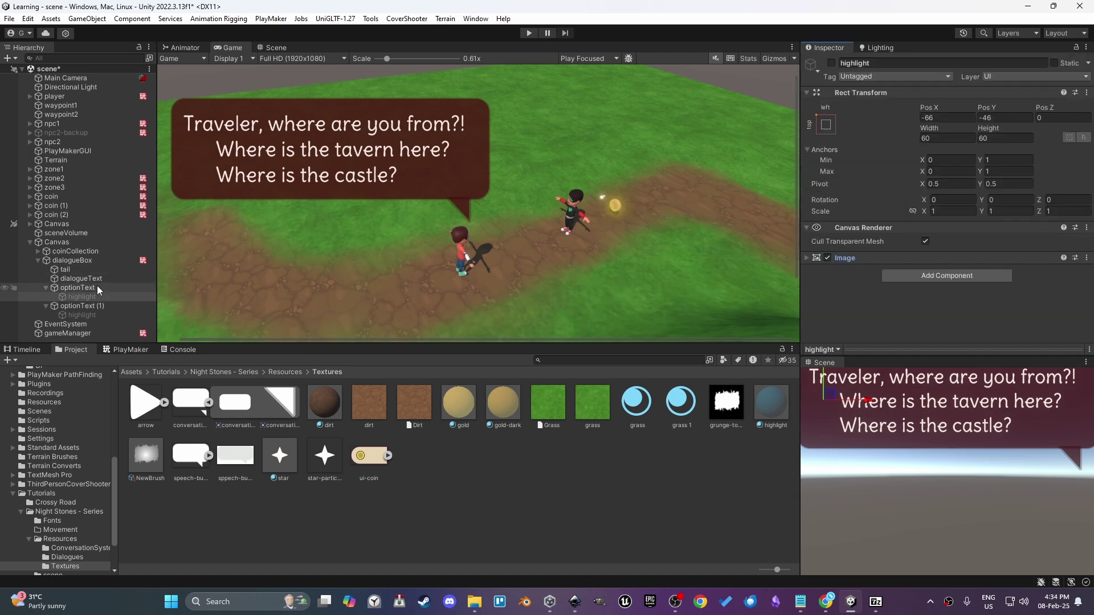
click(80, 288)
click(821, 269)
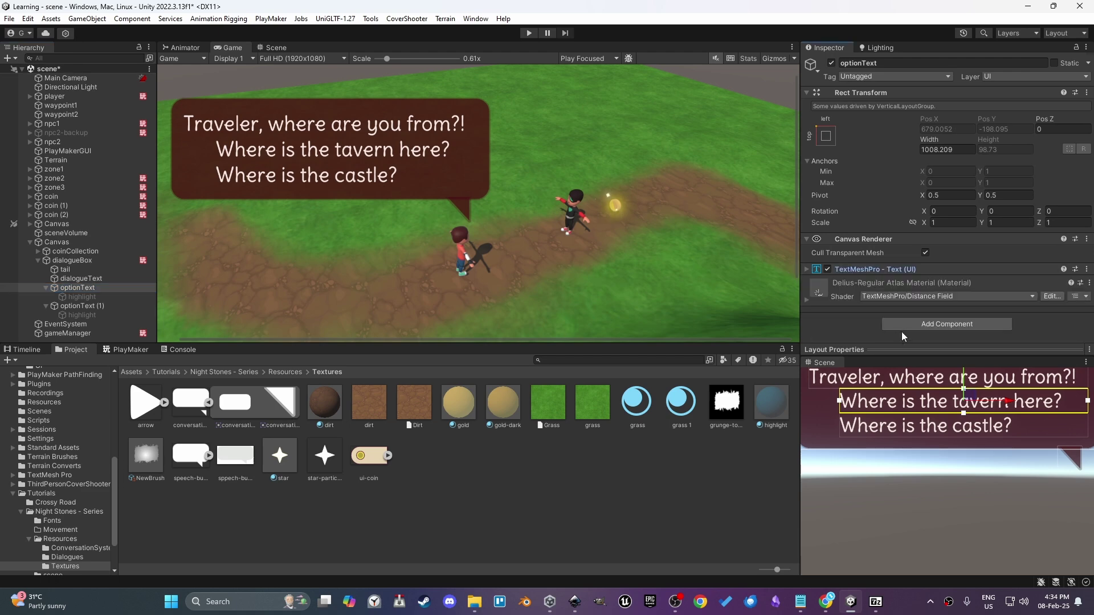
click(910, 325)
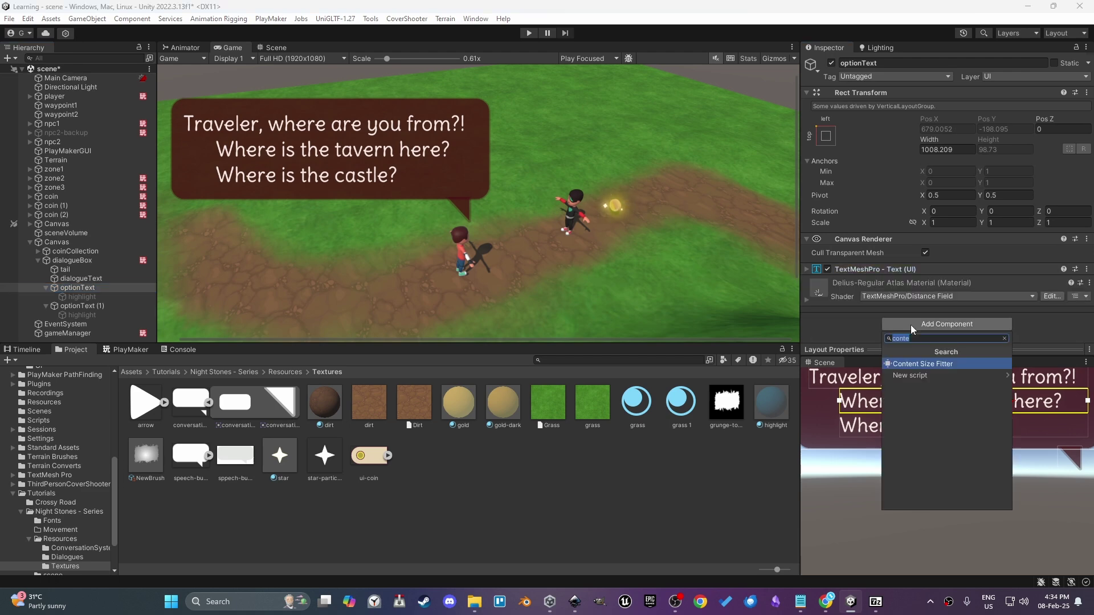
text(button)
key(Return)
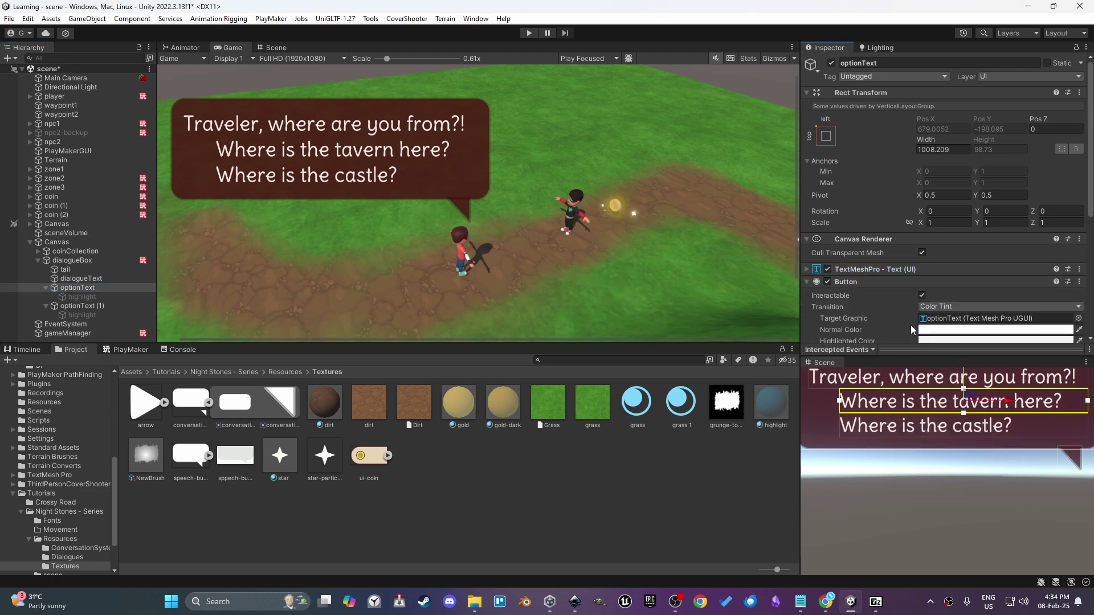
scroll(909, 249, down, 4)
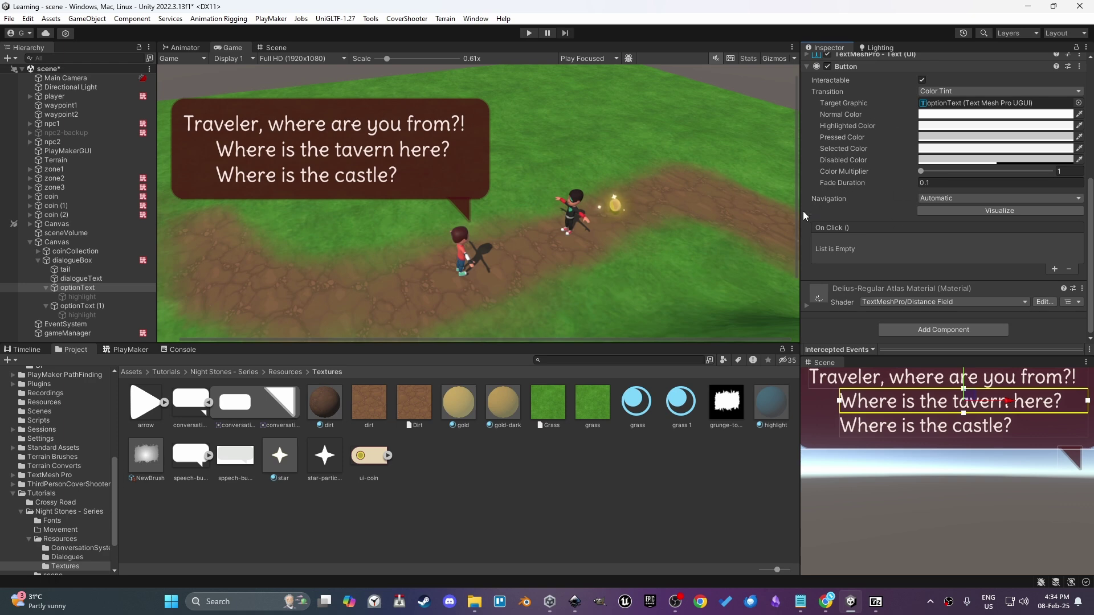
scroll(715, 194, down, 3)
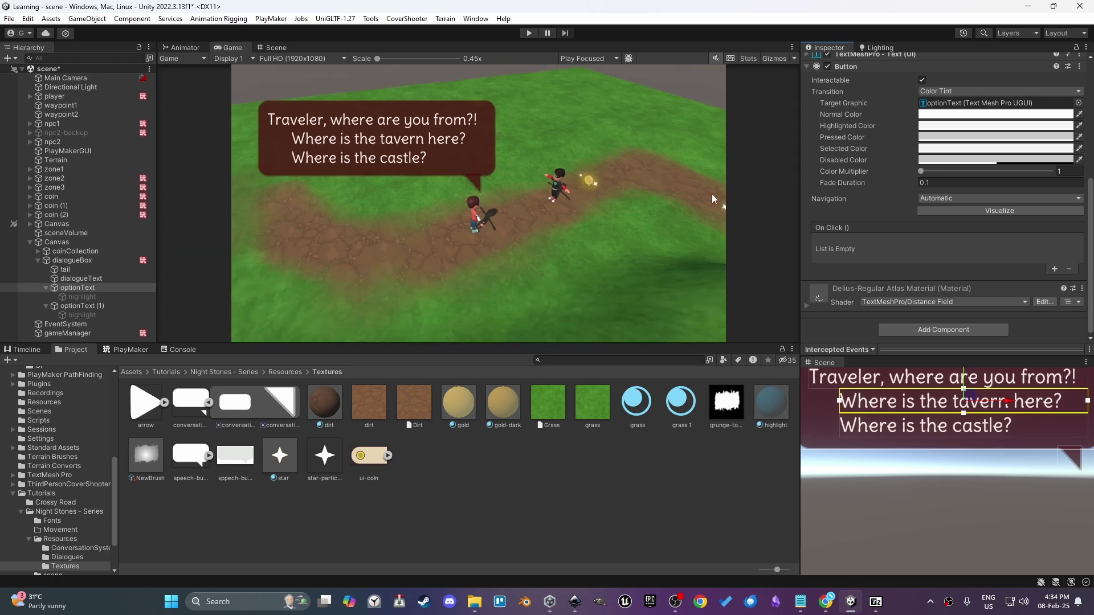
Add a new PlayMaker FSM to optionText
click(111, 347)
right_click(138, 395)
click(149, 401)
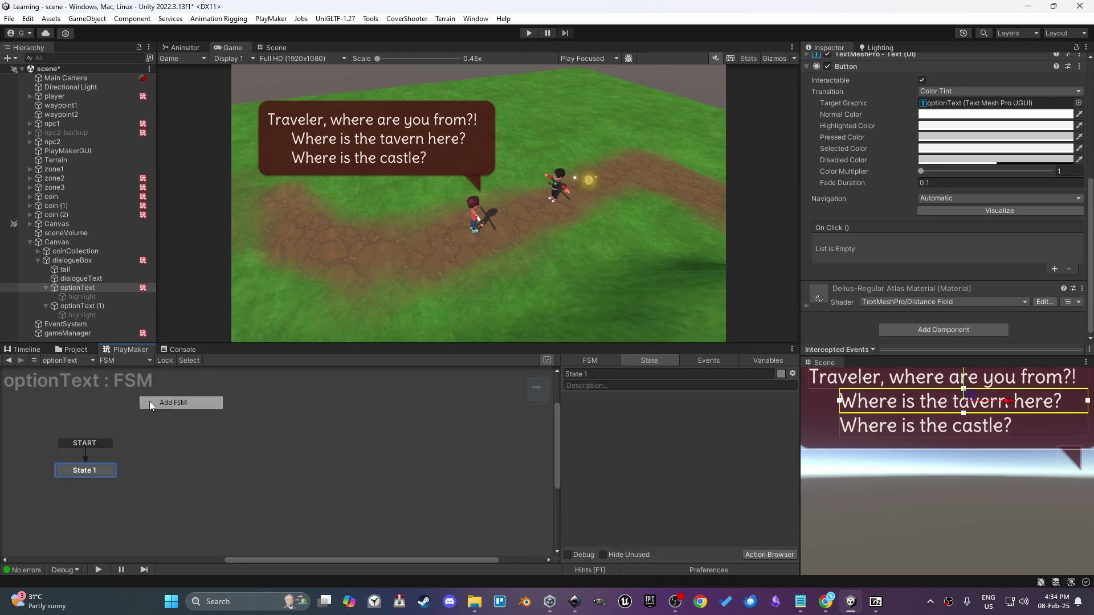
Name the new FSM on optionText Option
click(587, 373)
text(Op)
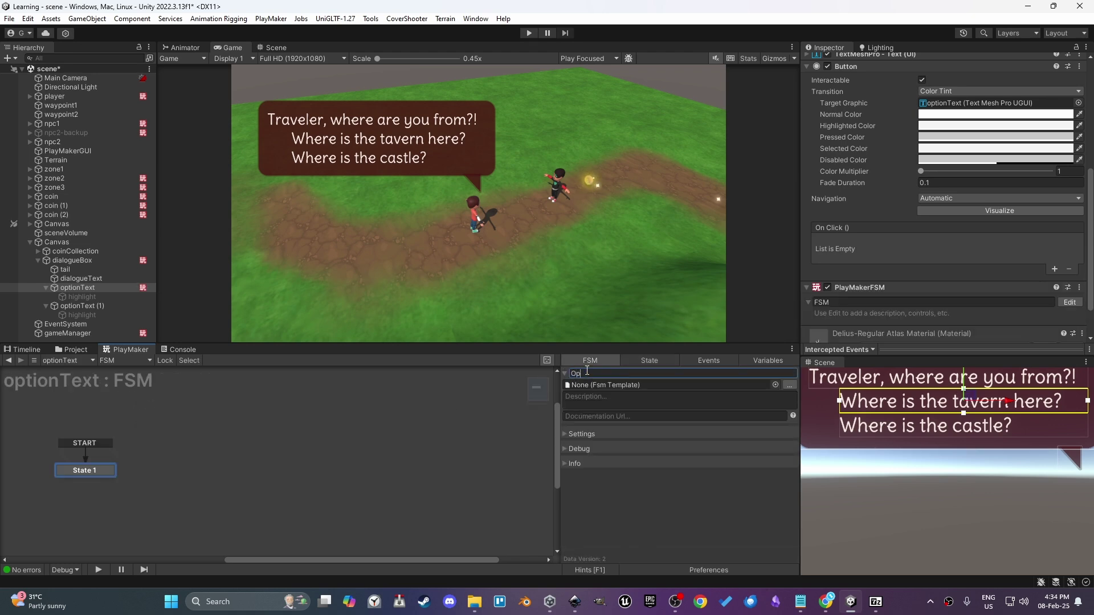
text(tion)
key(Return)
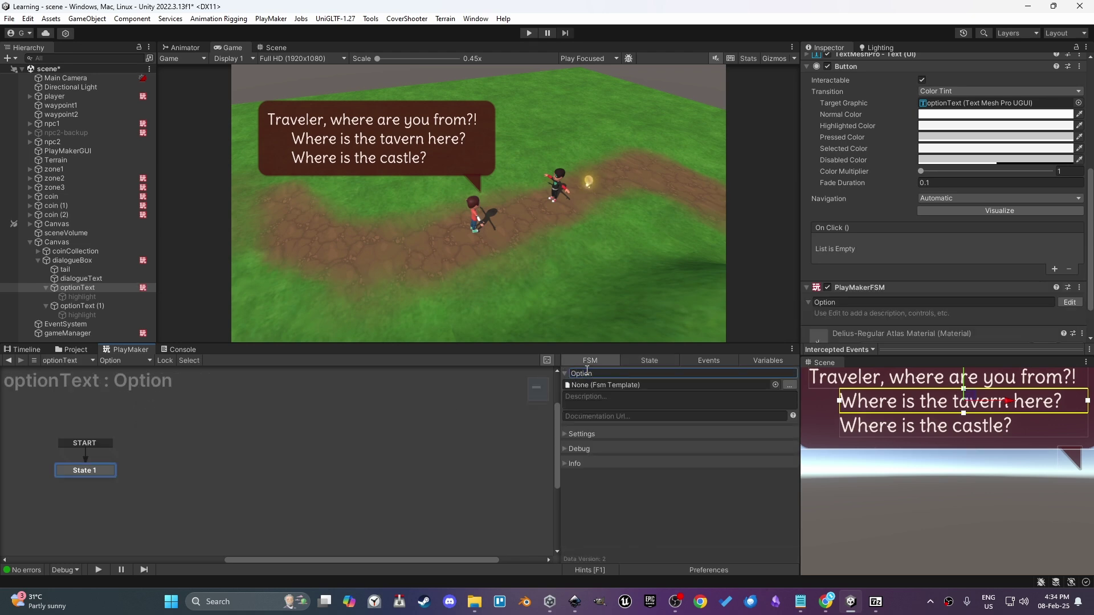
click(206, 527)
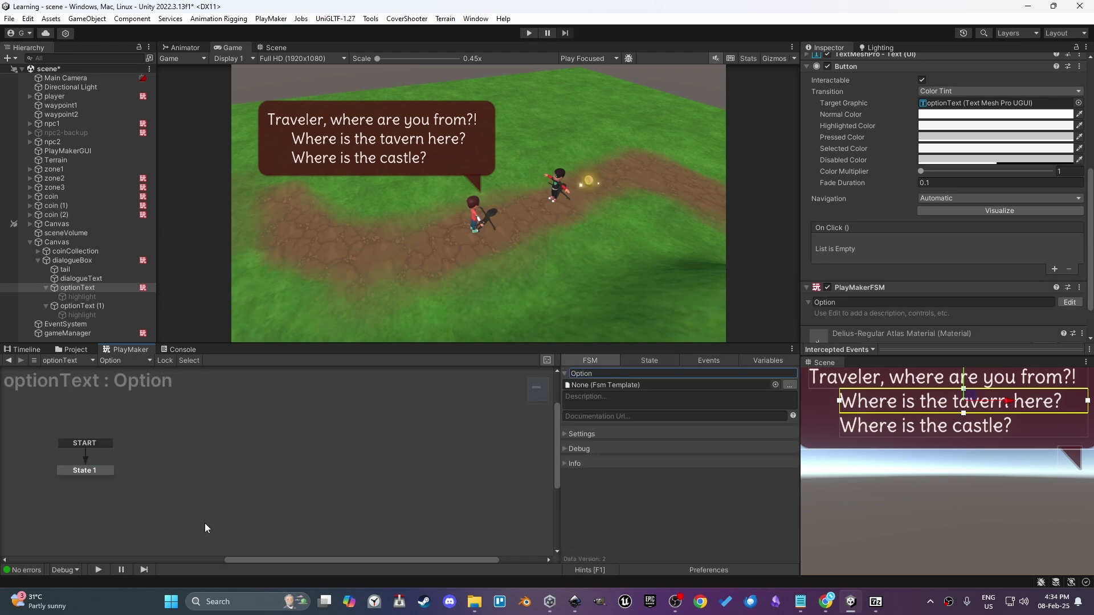
Add a state triggered by a UI POINTER ENTER global transition and align it beside State 1
right_click(193, 458)
mouse_move(244, 345)
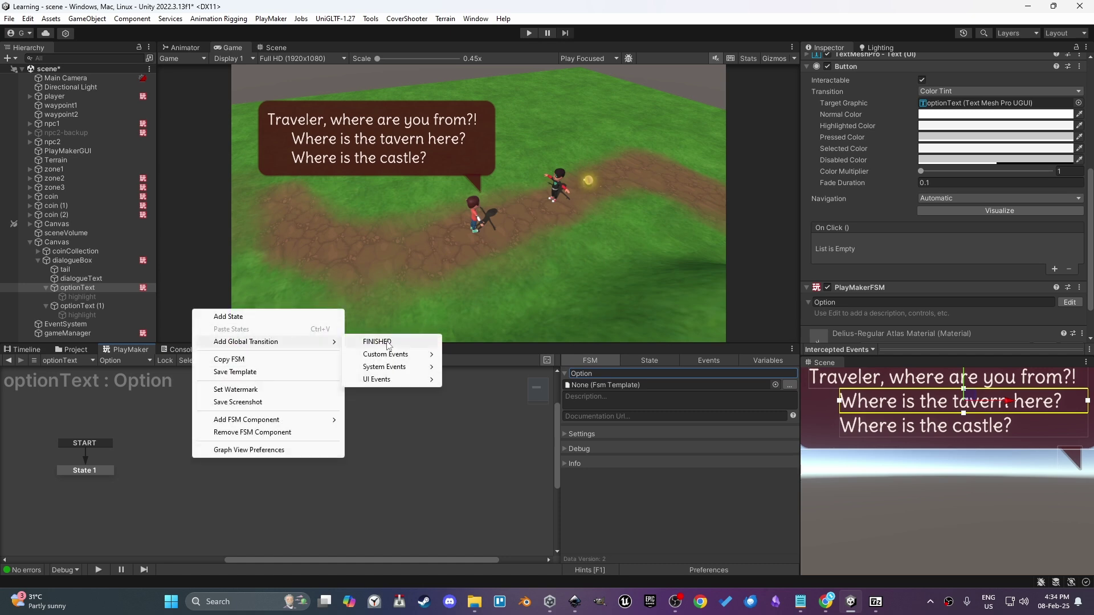
mouse_move(377, 380)
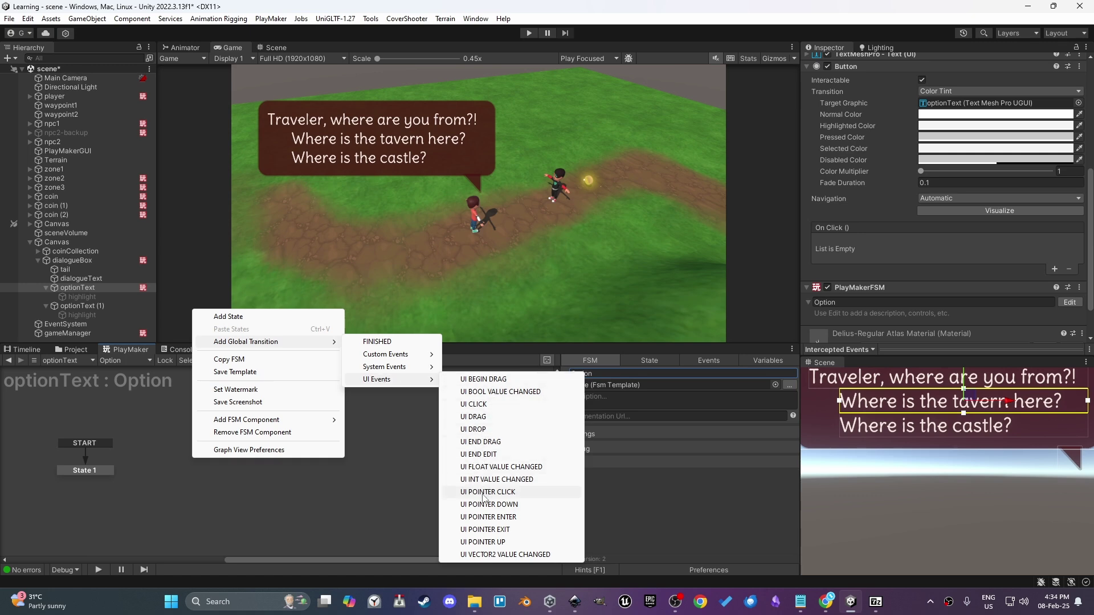
click(486, 517)
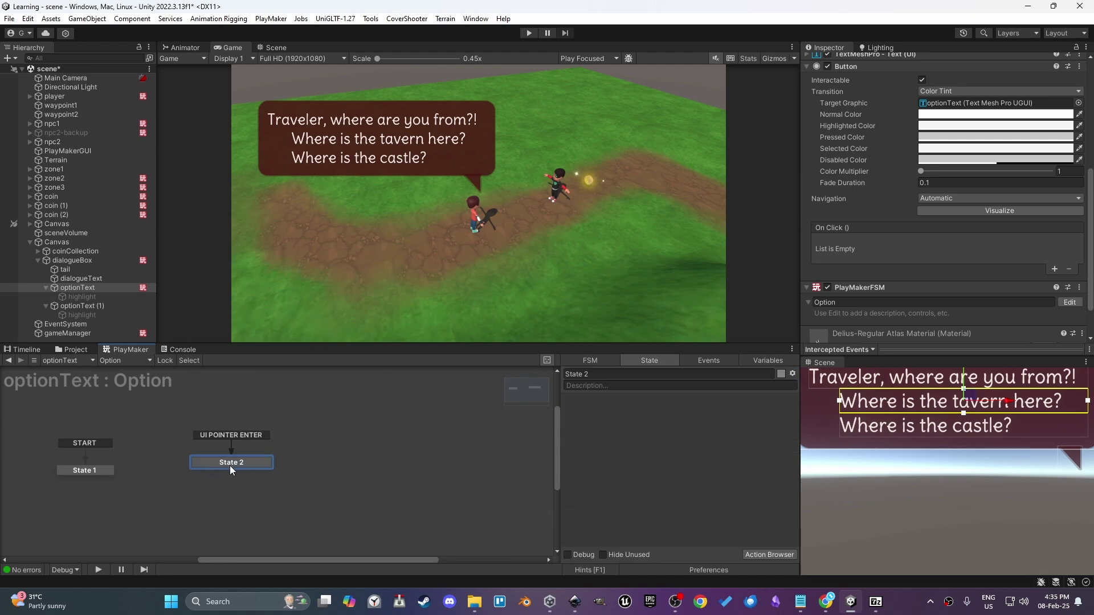
drag(230, 466, 219, 473)
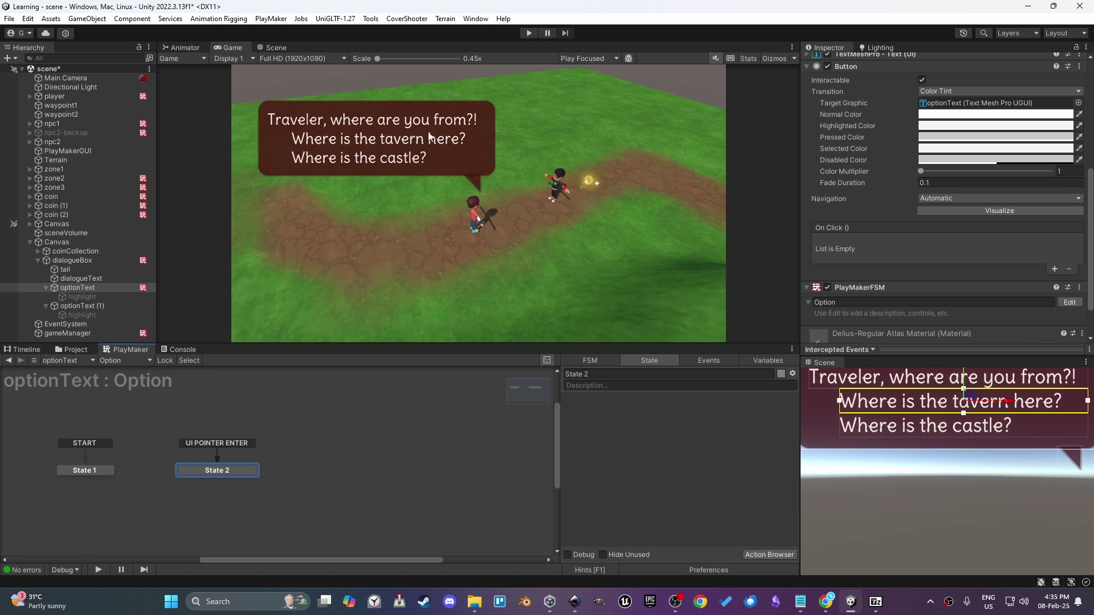
Add an Activate Game Object action to State 2 that activates the first option's highlight object, with Reset On Exit enabled
key(grave)
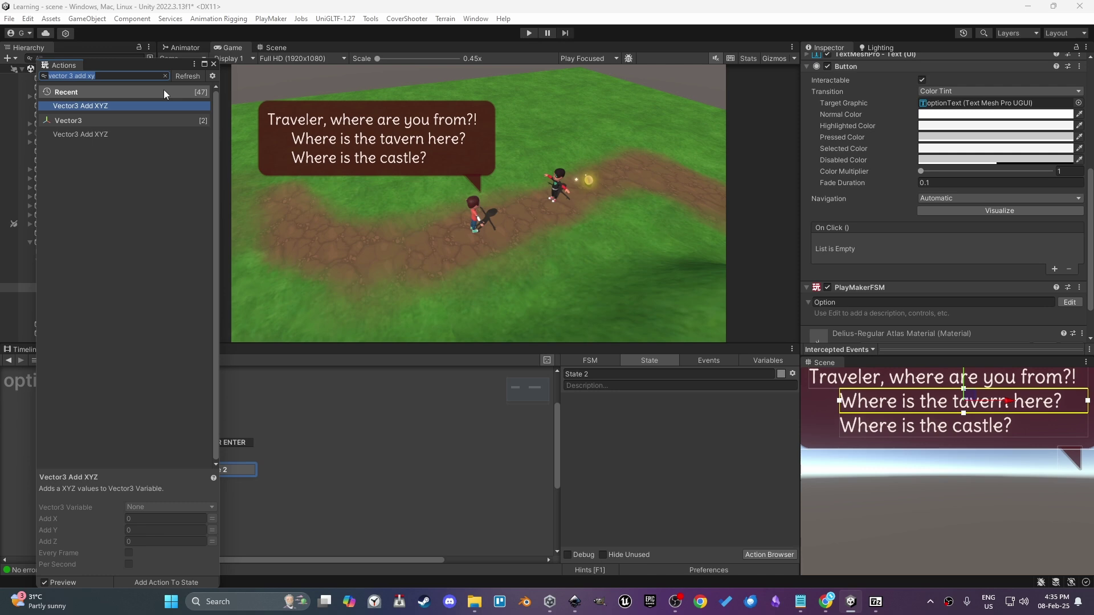
text(activ)
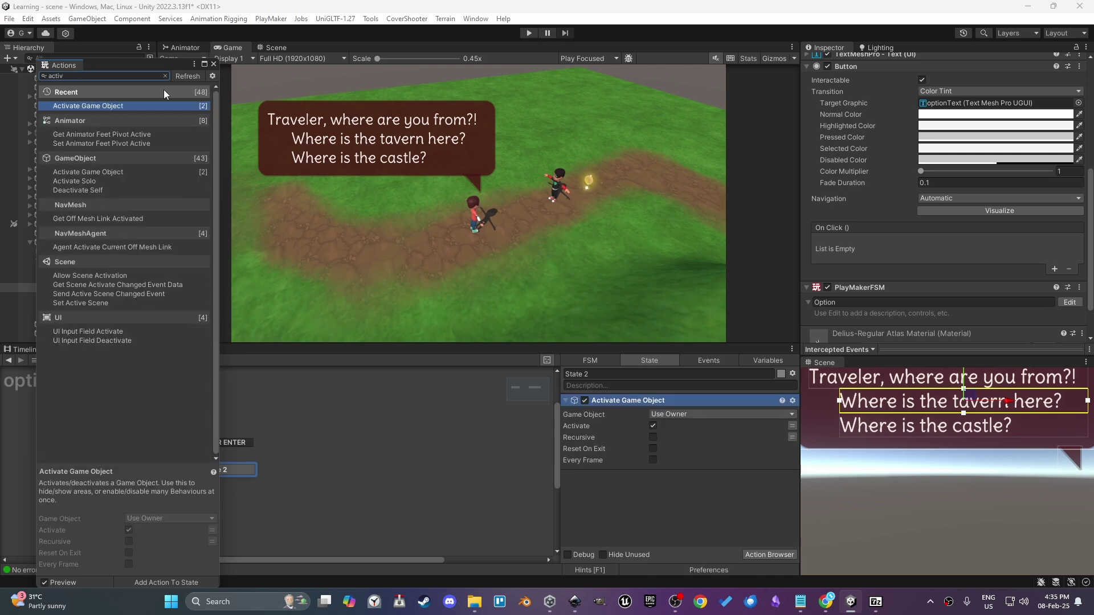
key(Return)
click(720, 414)
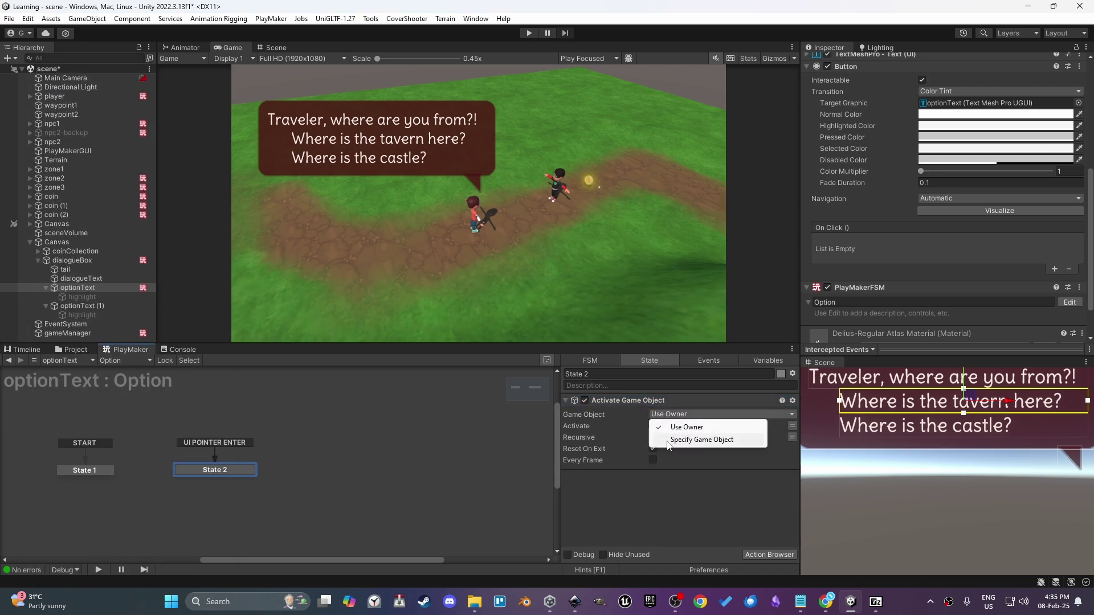
click(706, 441)
drag(106, 297, 700, 428)
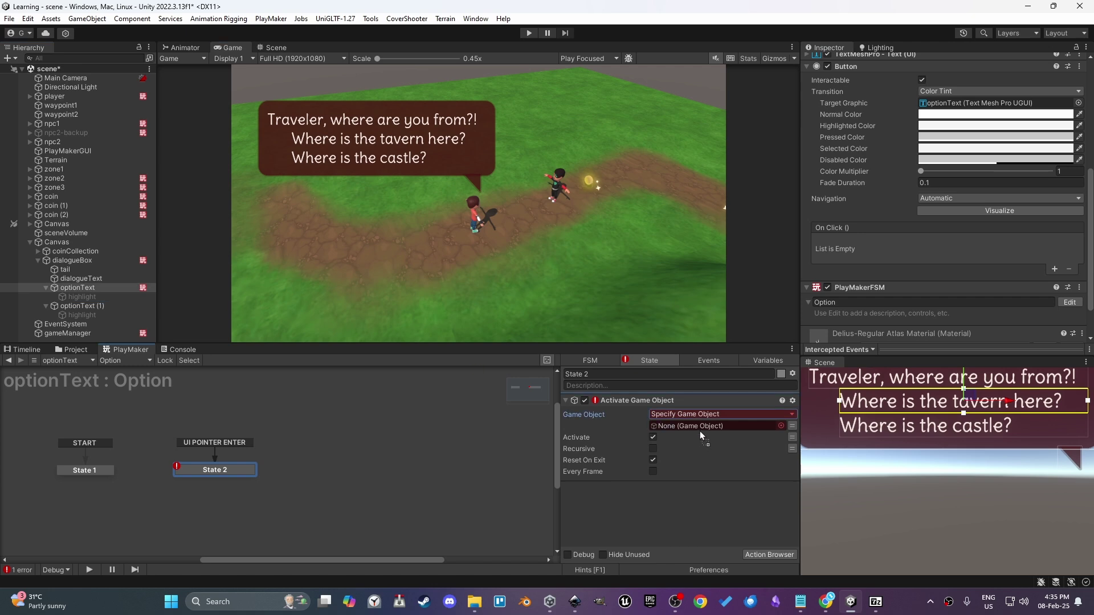
Give State 1 a UI POINTER EXIT global transition and an Activate Game Object action that deactivates highlight, with Reset On Exit off
right_click(91, 446)
right_click(92, 445)
mouse_move(148, 467)
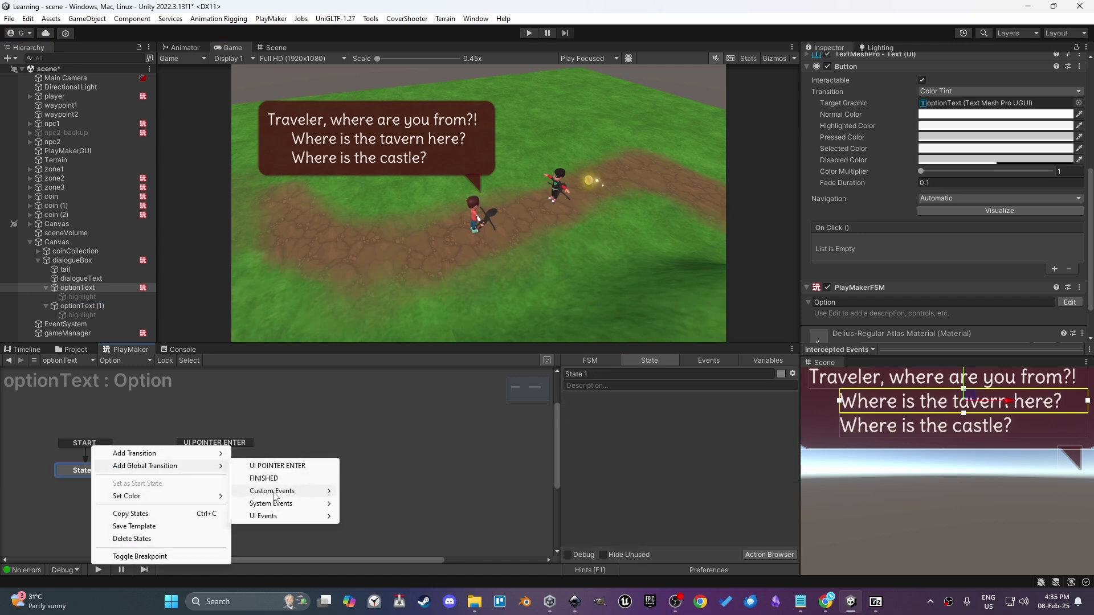
mouse_move(273, 516)
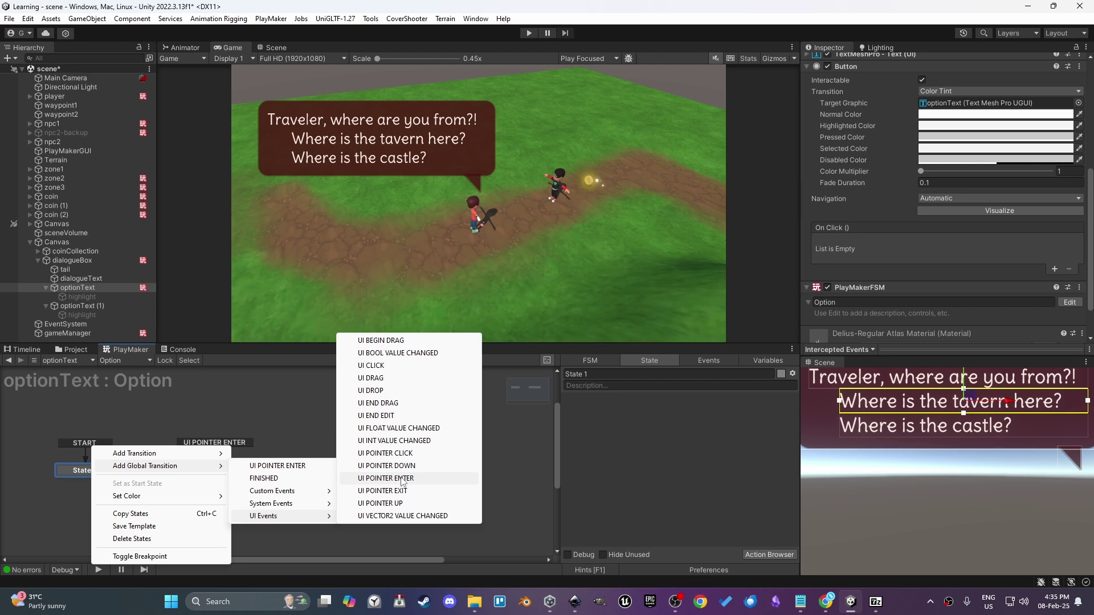
click(390, 491)
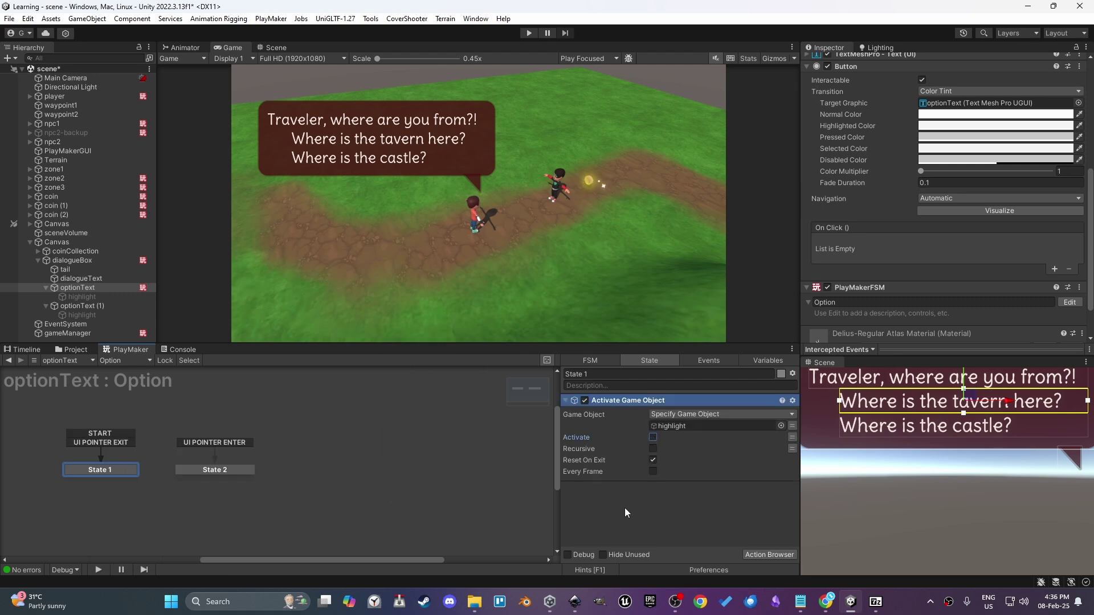
click(654, 457)
Play-test the scene to check how the first option's highlight arrow reacts to the pointer
click(490, 444)
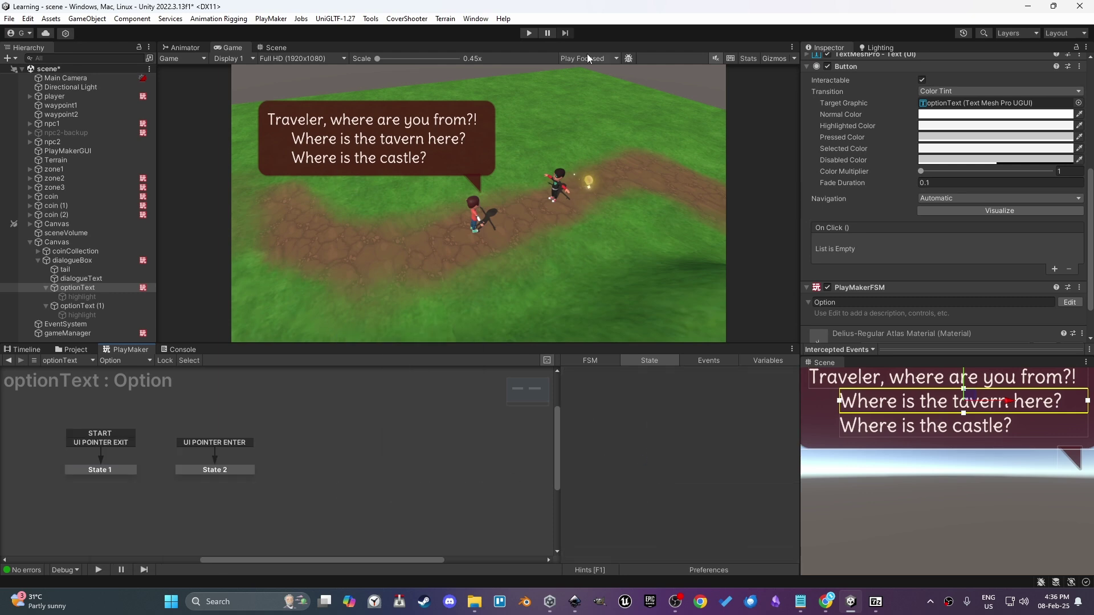
click(530, 32)
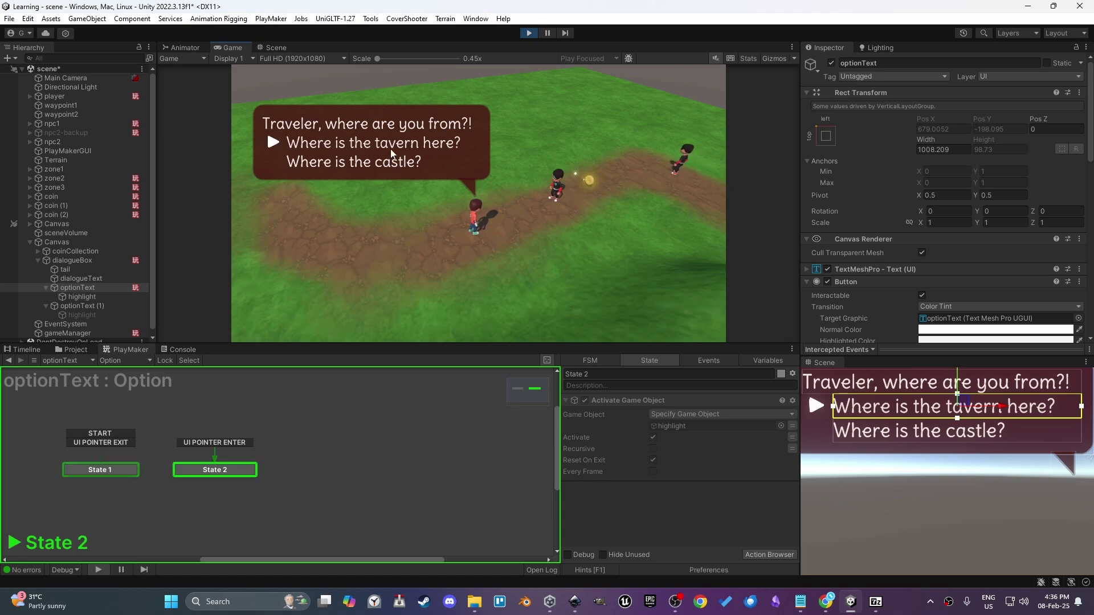
click(529, 33)
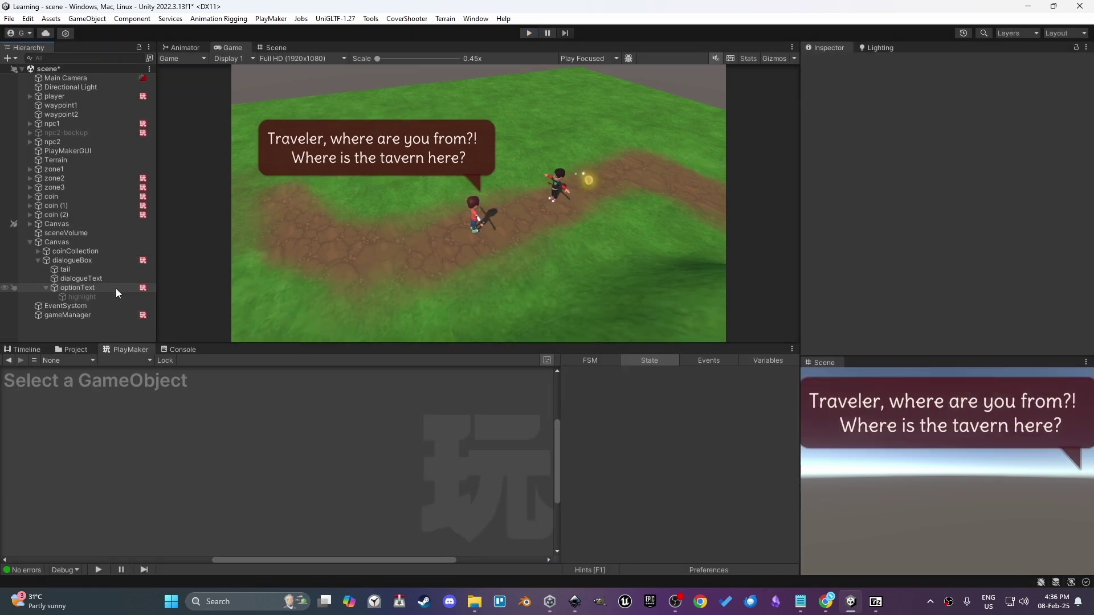
Duplicate optionText twice and play-test the hover highlight across all three options
click(115, 289)
key(ctrl+d)
key(ctrl+d)
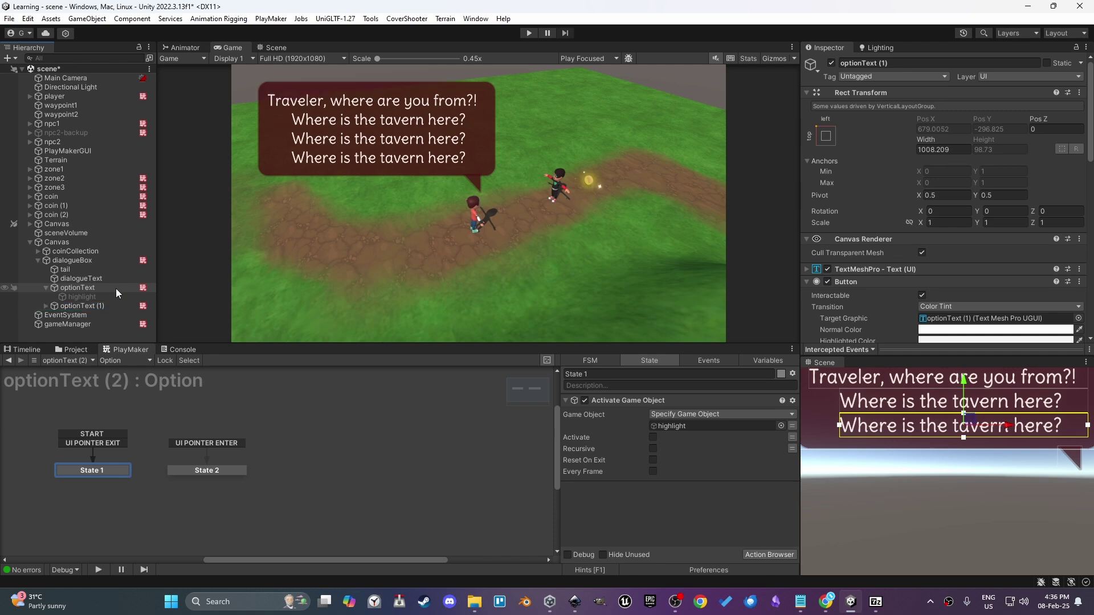
key(ctrl+d)
click(528, 33)
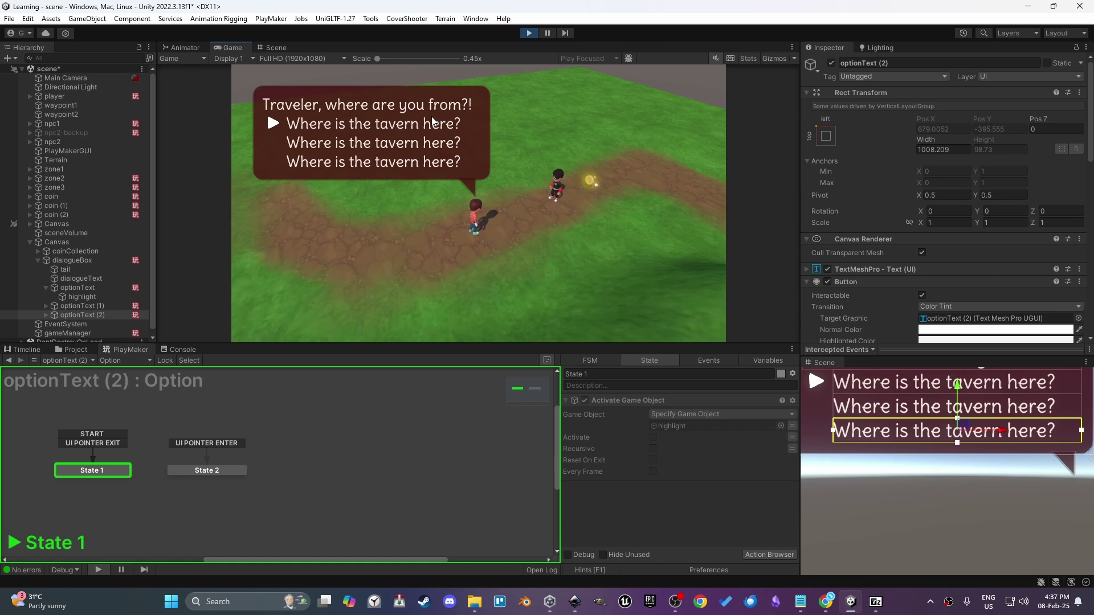
click(531, 33)
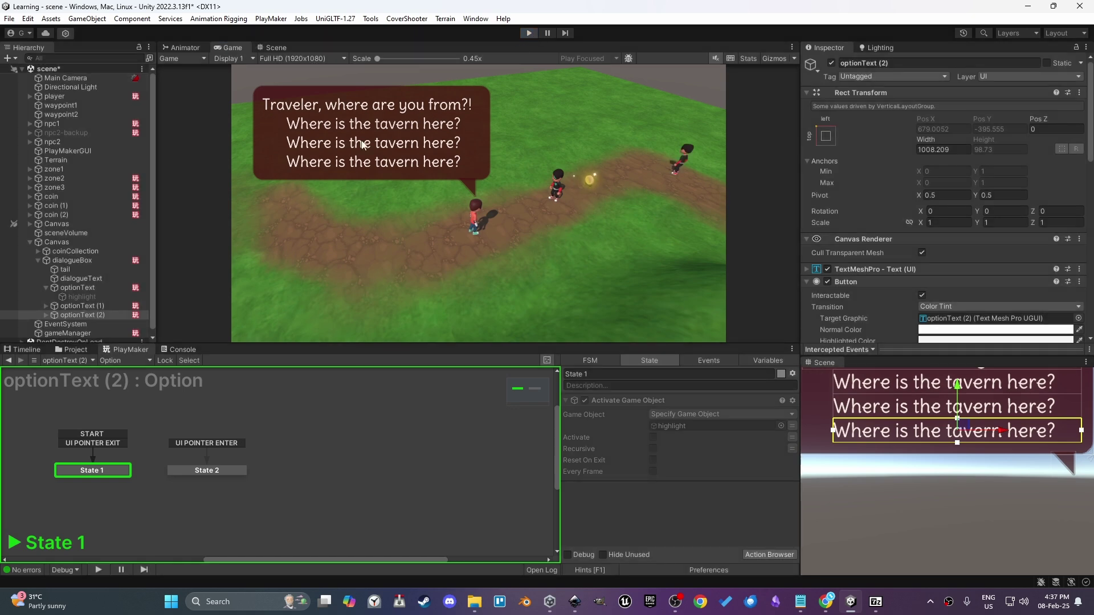
Delete the duplicates optionText (2) and optionText (1) from the dialogue box
key(Delete)
click(108, 306)
key(Delete)
click(101, 285)
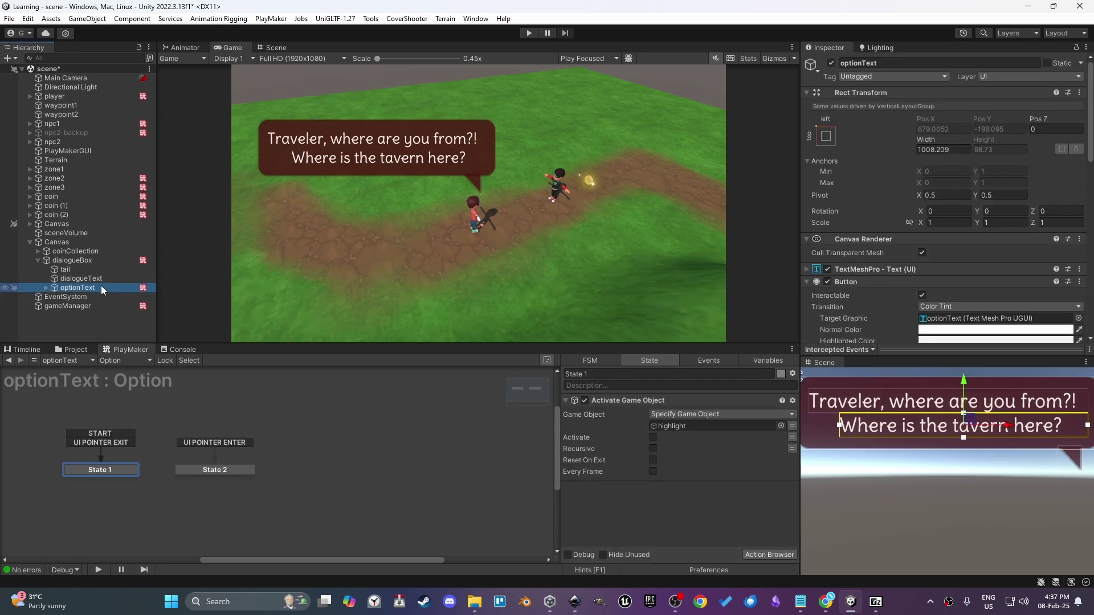
Create a folder named Prefabs in the Night Stones - Series project folder and open it
click(62, 349)
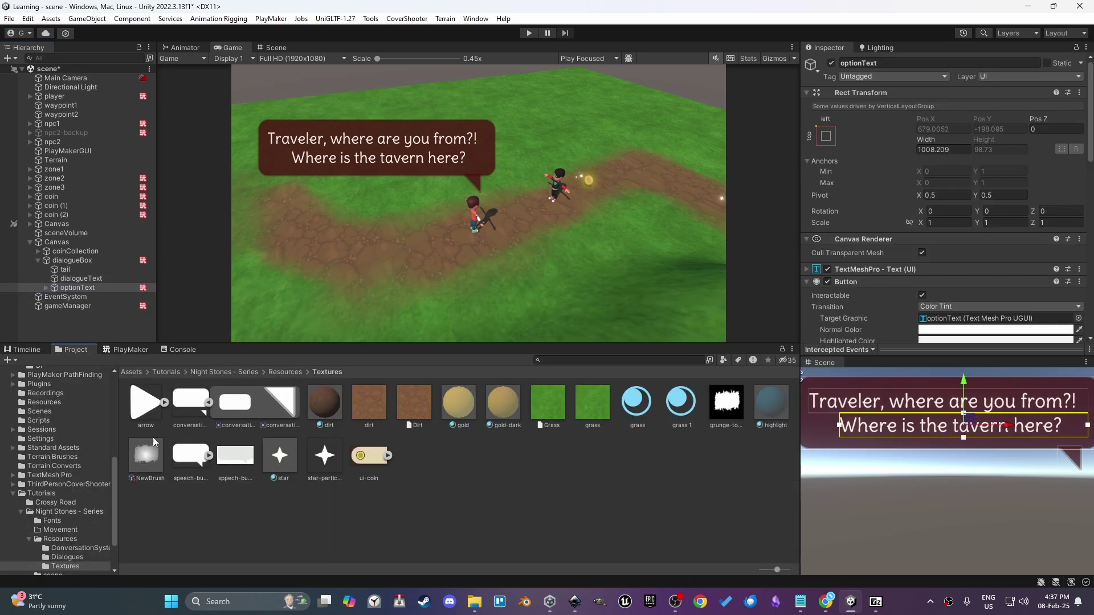
click(237, 372)
click(277, 453)
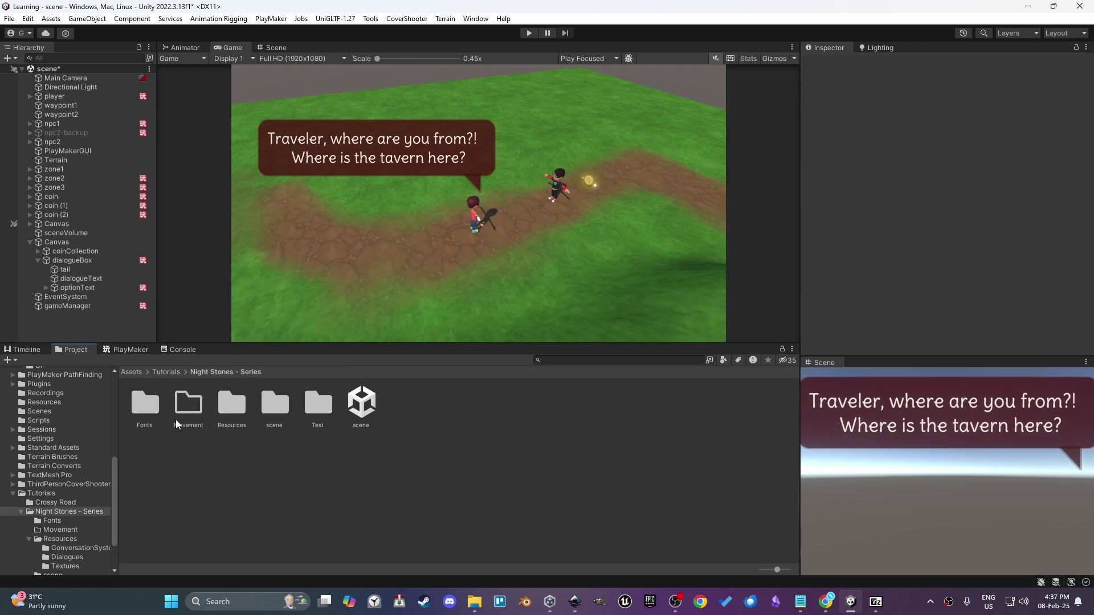
double_click(217, 408)
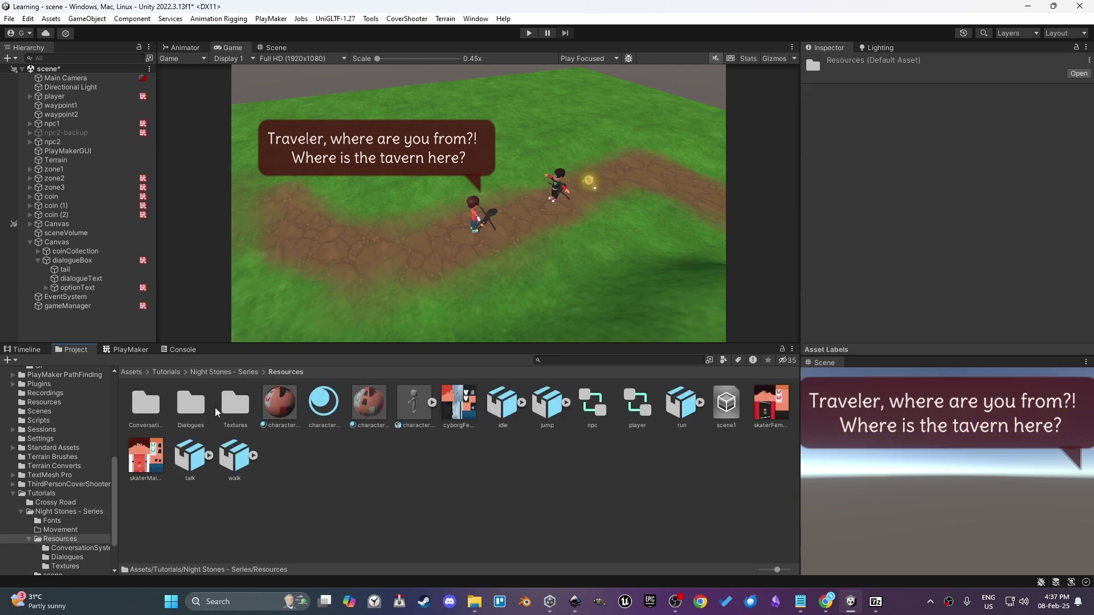
click(224, 372)
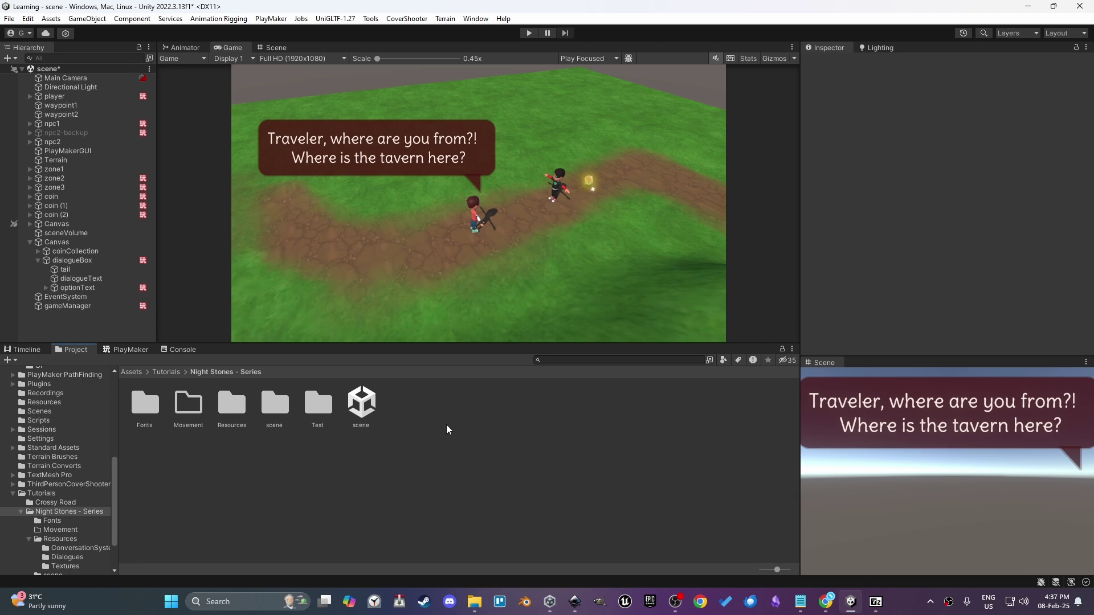
key(ctrl+shift+n)
text(Pre)
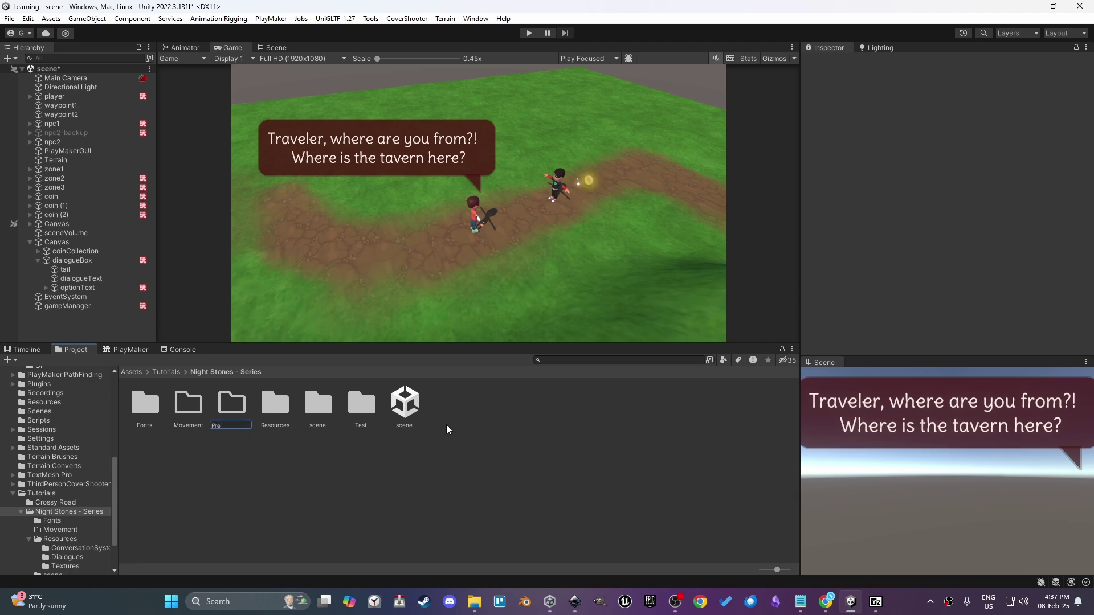
text(fabs)
key(Return)
key(Return)
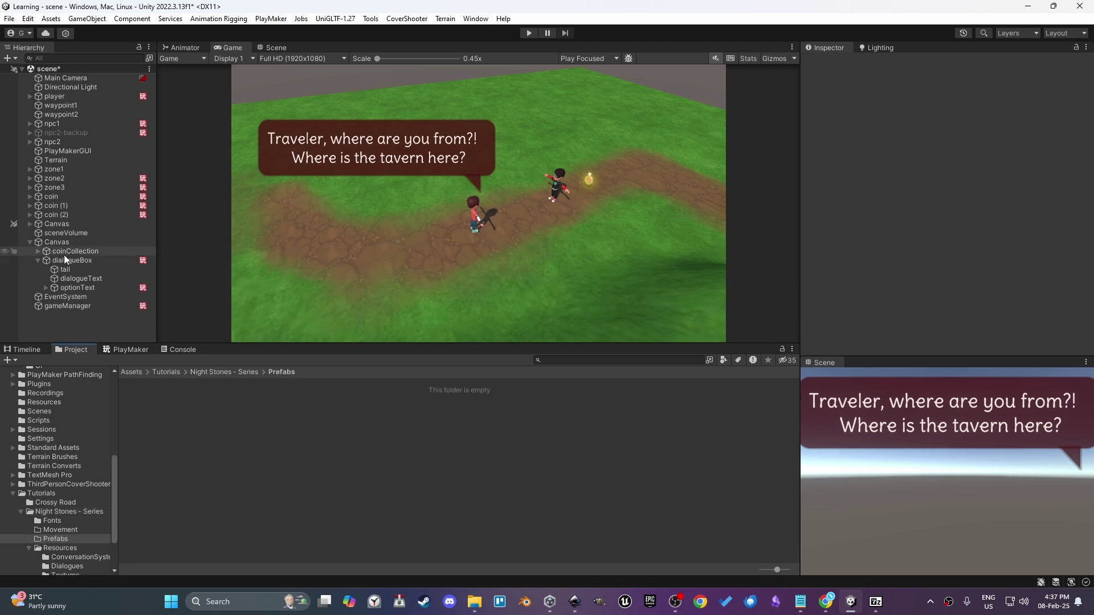
Save dialogueText and optionText as prefabs in the Prefabs folder and delete both from the scene's dialogueBox
click(94, 279)
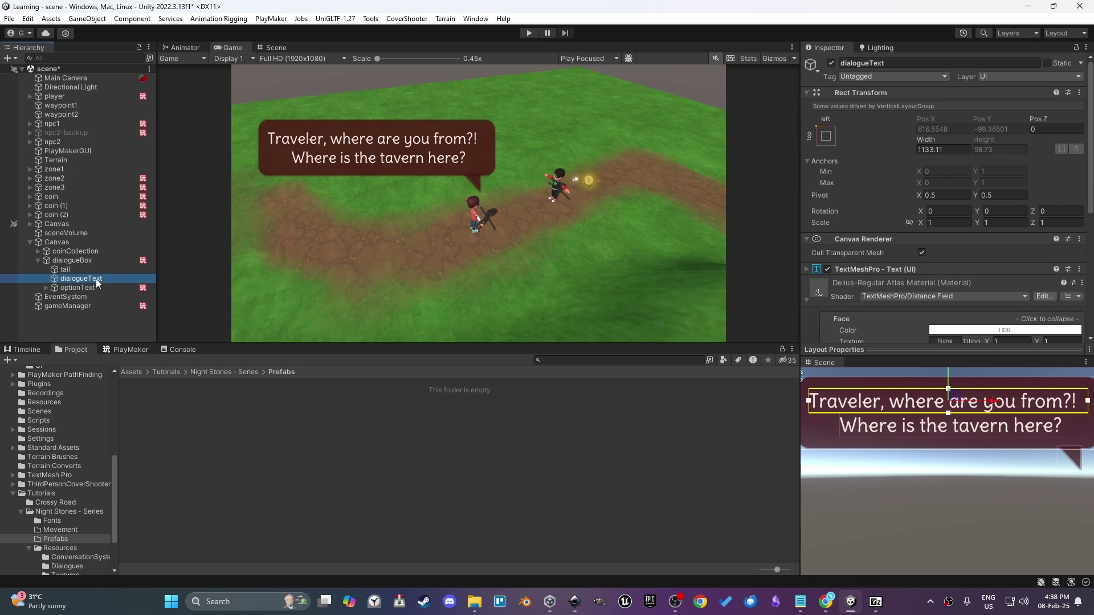
drag(96, 279, 166, 408)
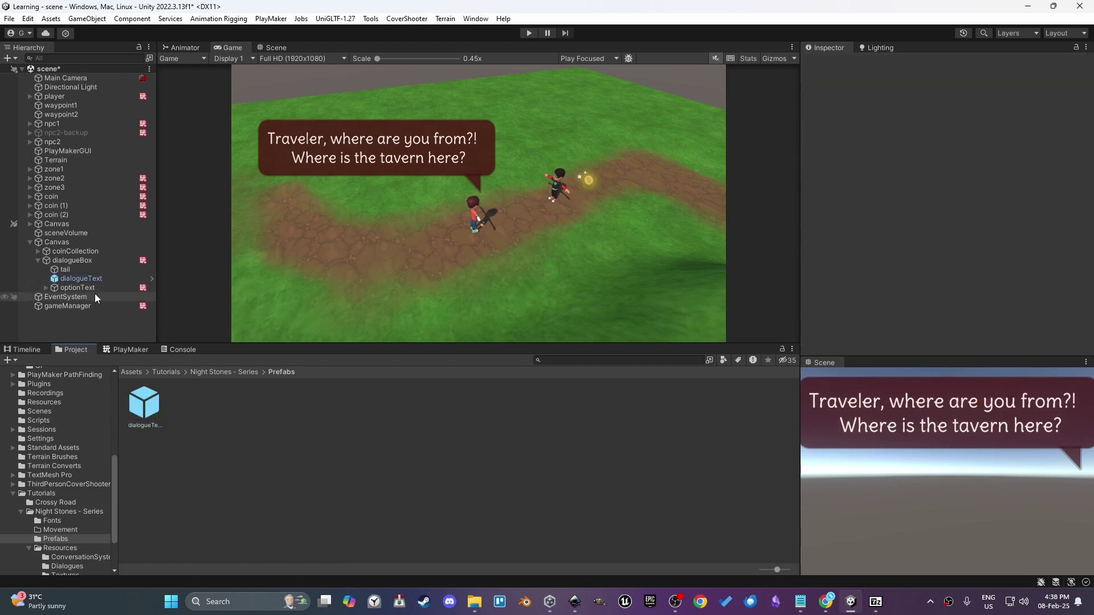
drag(98, 288, 235, 429)
click(98, 279)
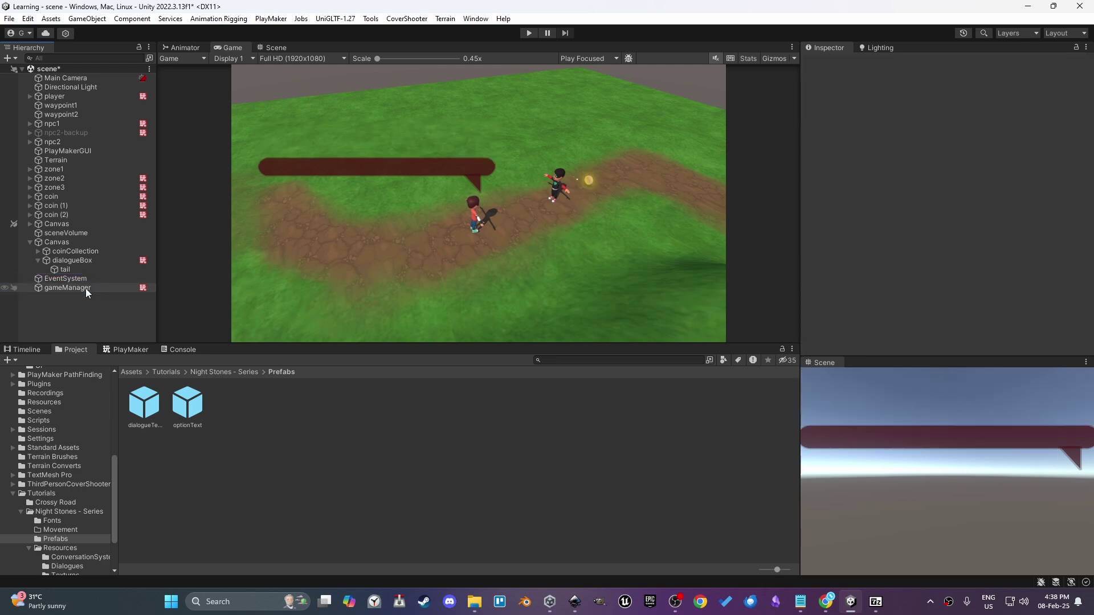
Try filling dialogueBox with several optionText instances and a dialogueText instance from the prefabs, and undo the additions
click(84, 262)
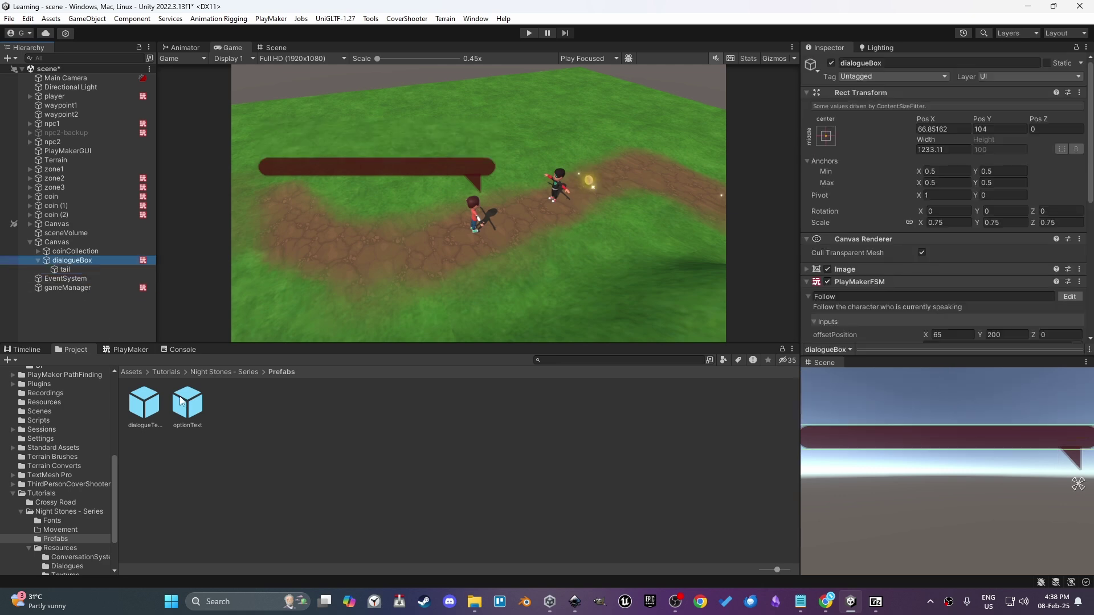
drag(180, 398, 102, 259)
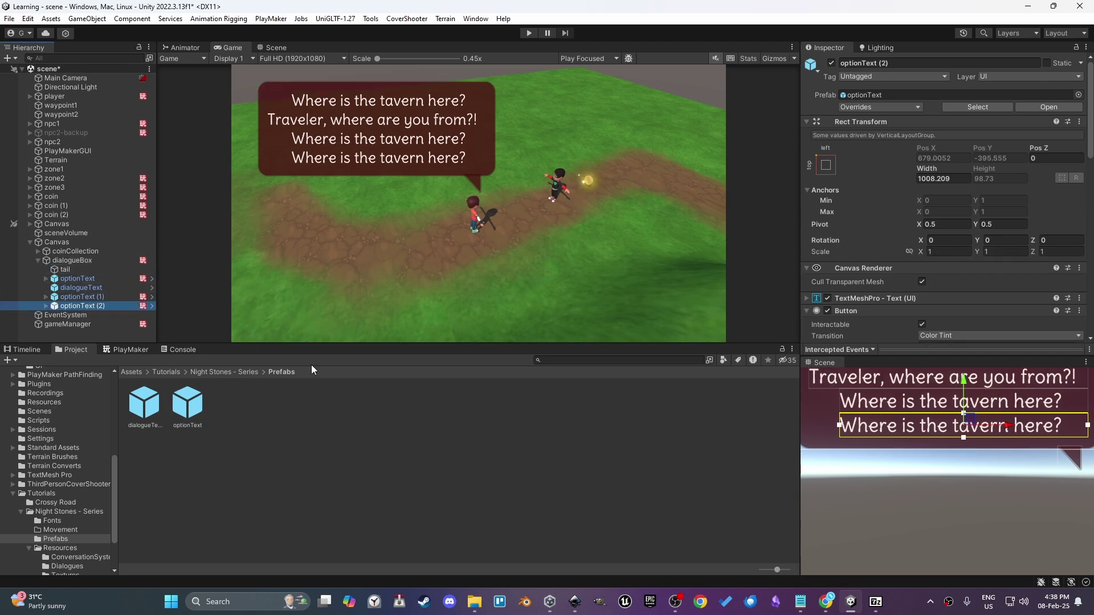
key(ctrl+z)
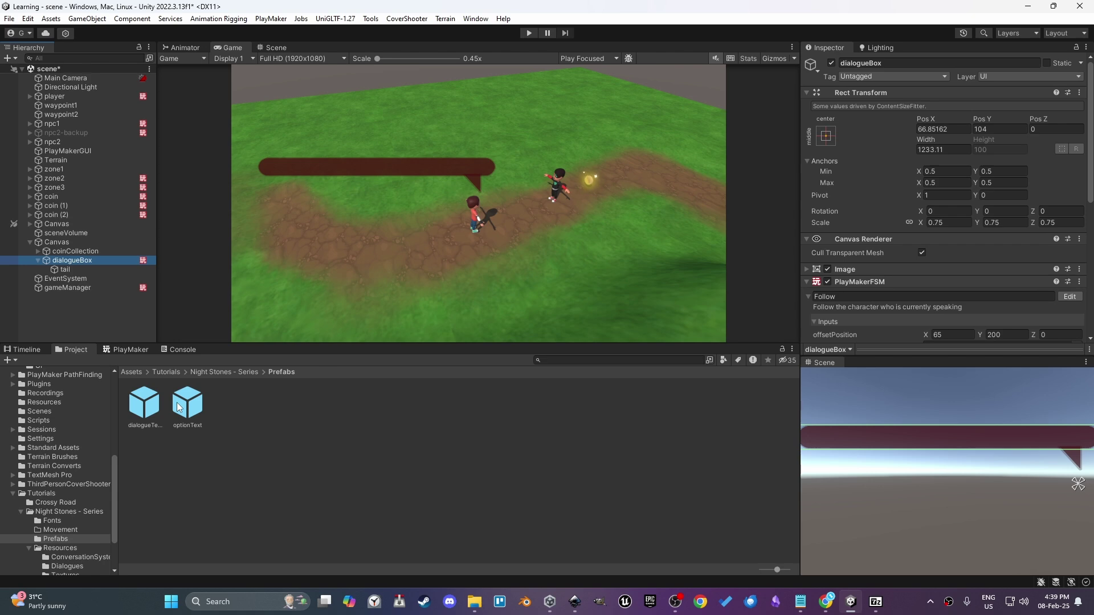
Place an instance of the dialogueText prefab under dialogueBox and enlarge the Game view slightly
drag(151, 406, 114, 258)
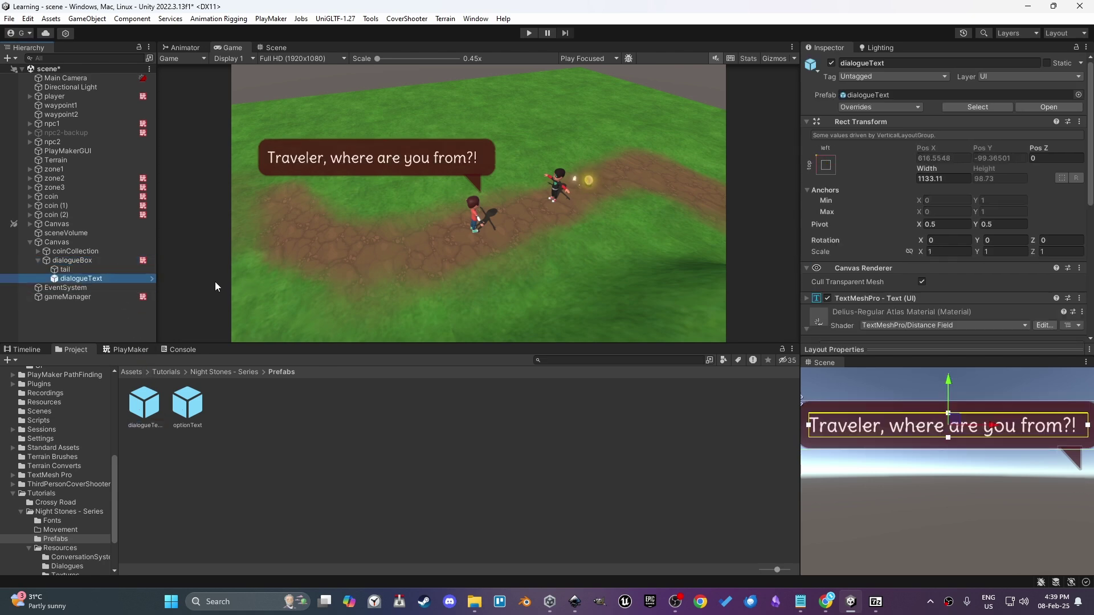
drag(223, 344, 223, 369)
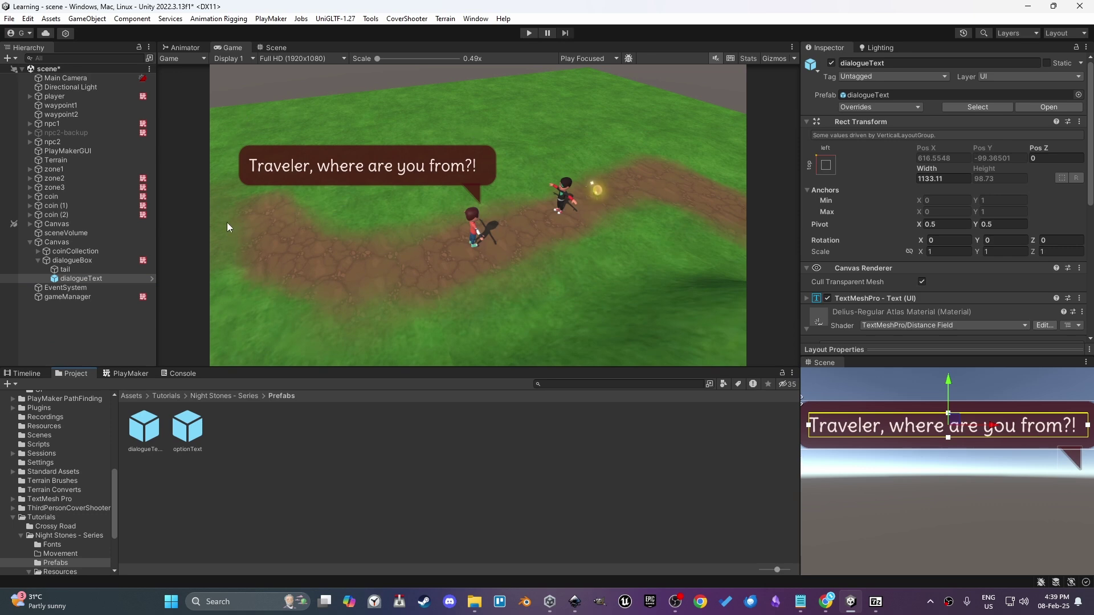
Try filling dialogueBox with three optionText instances and removing its dialogueText, and undo these changes
click(111, 279)
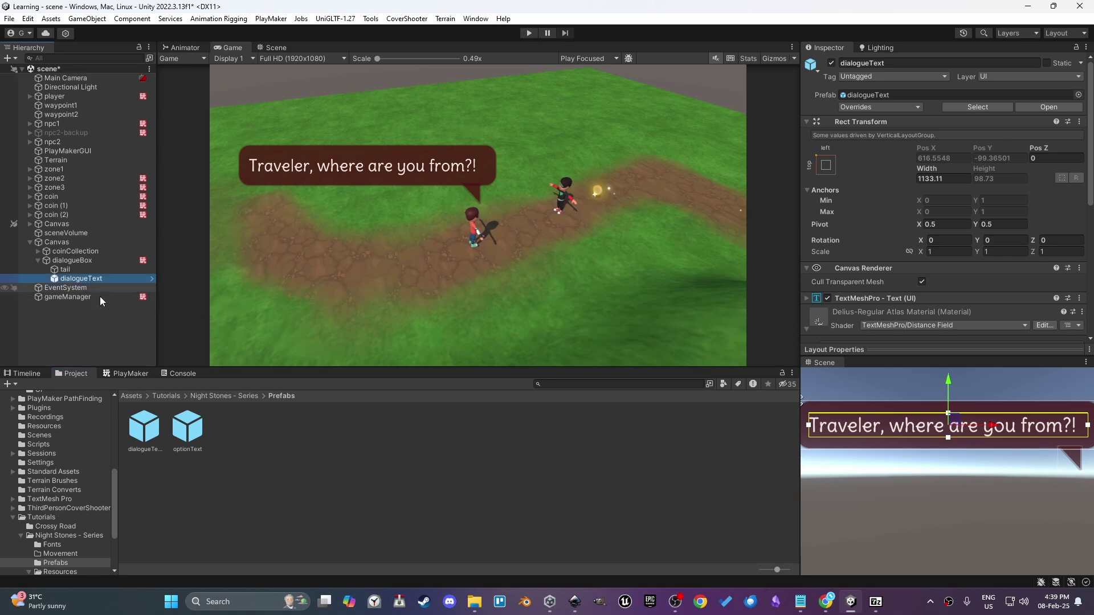
drag(74, 265, 71, 264)
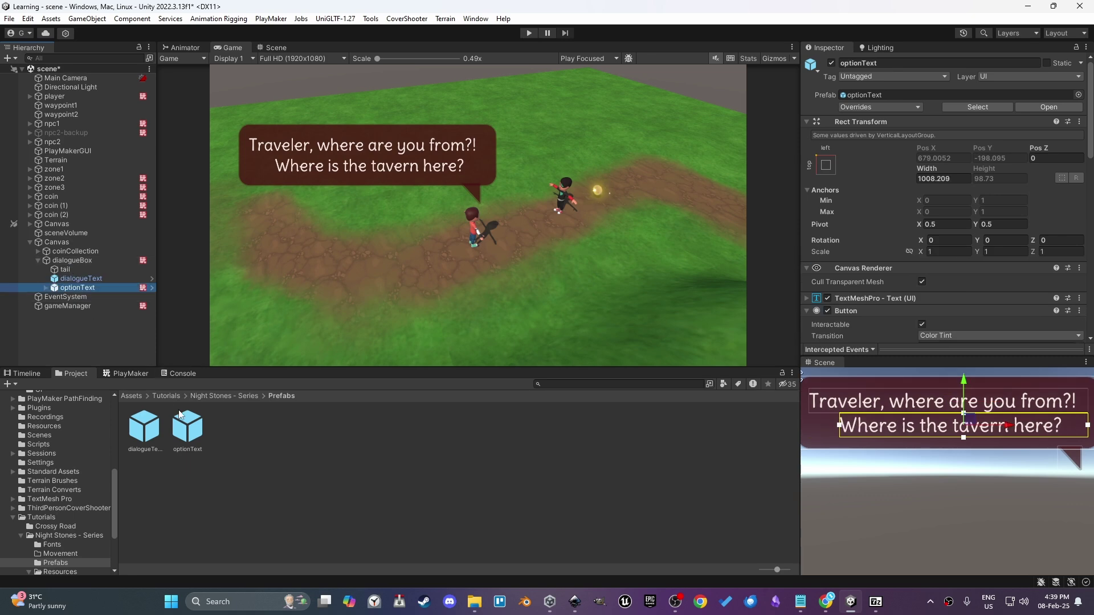
drag(188, 427, 124, 262)
click(116, 280)
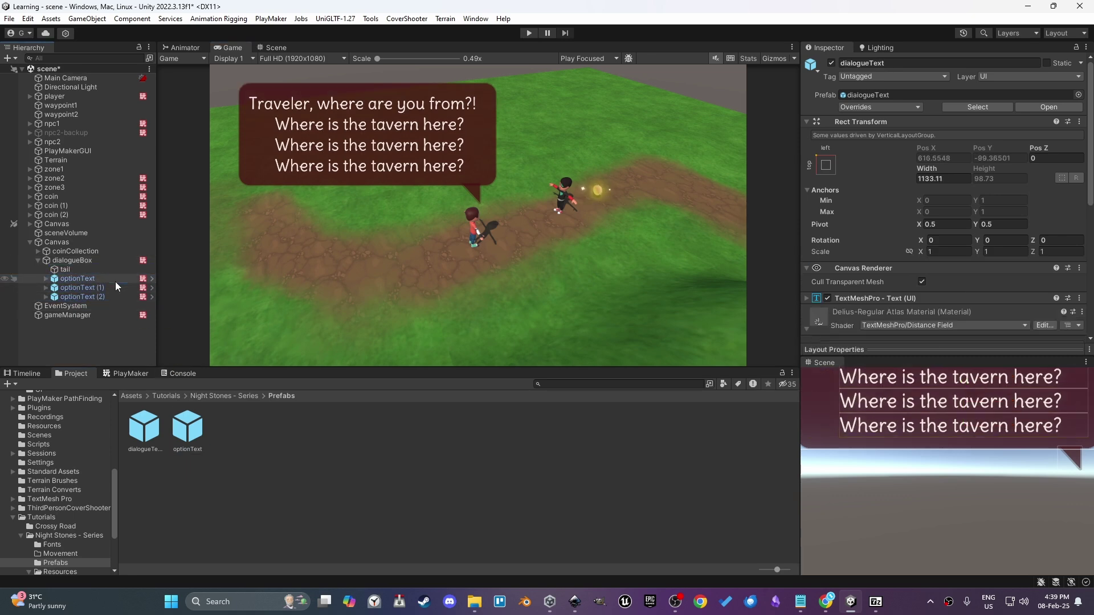
key(Delete)
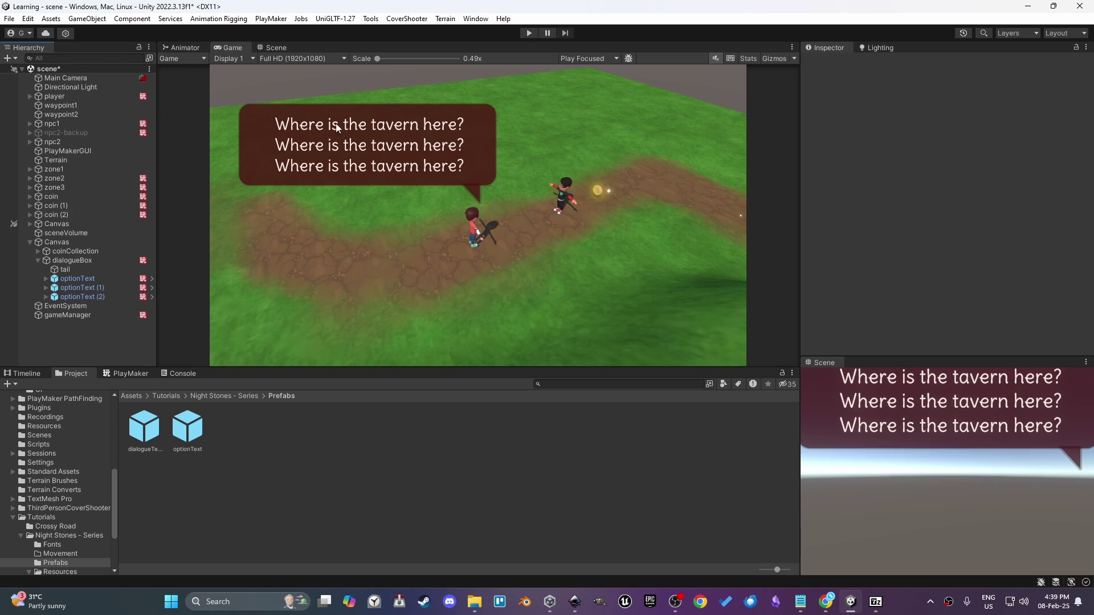
key(ctrl+z)
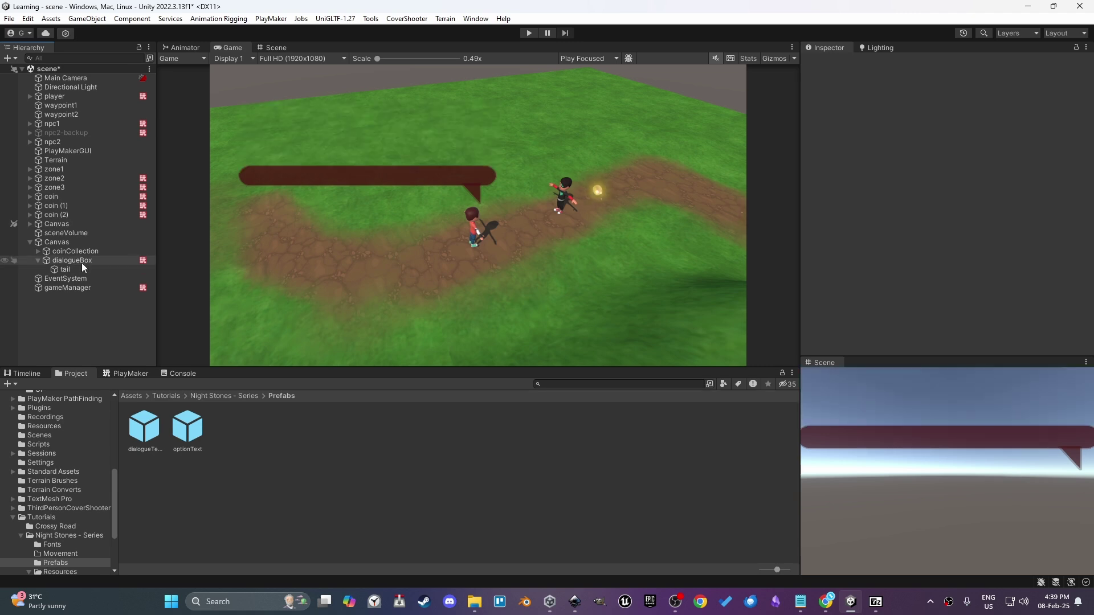
key(ctrl+z)
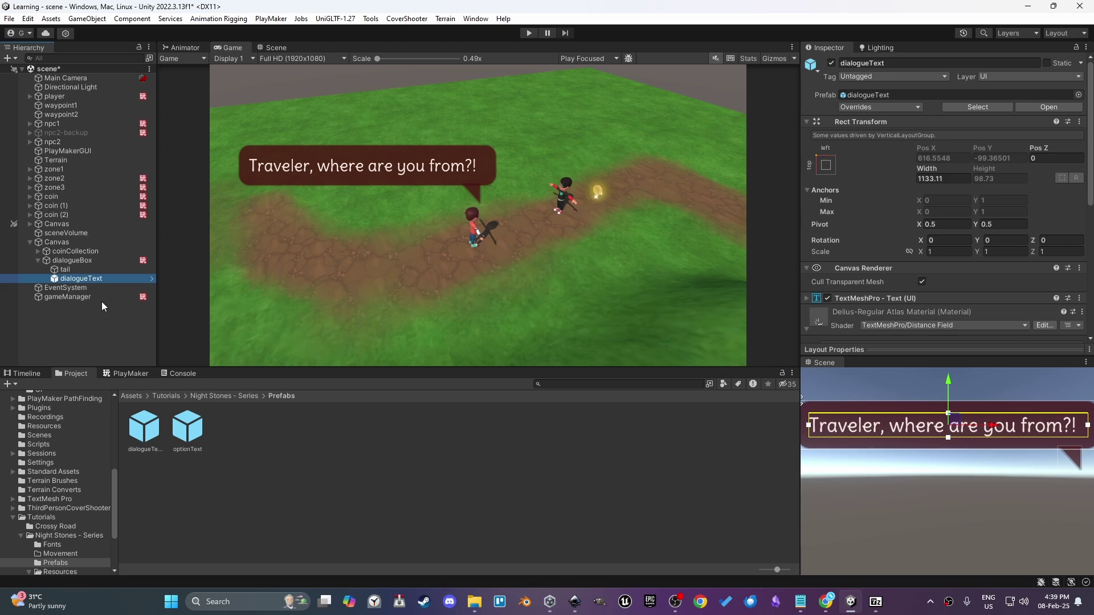
key(ctrl+z)
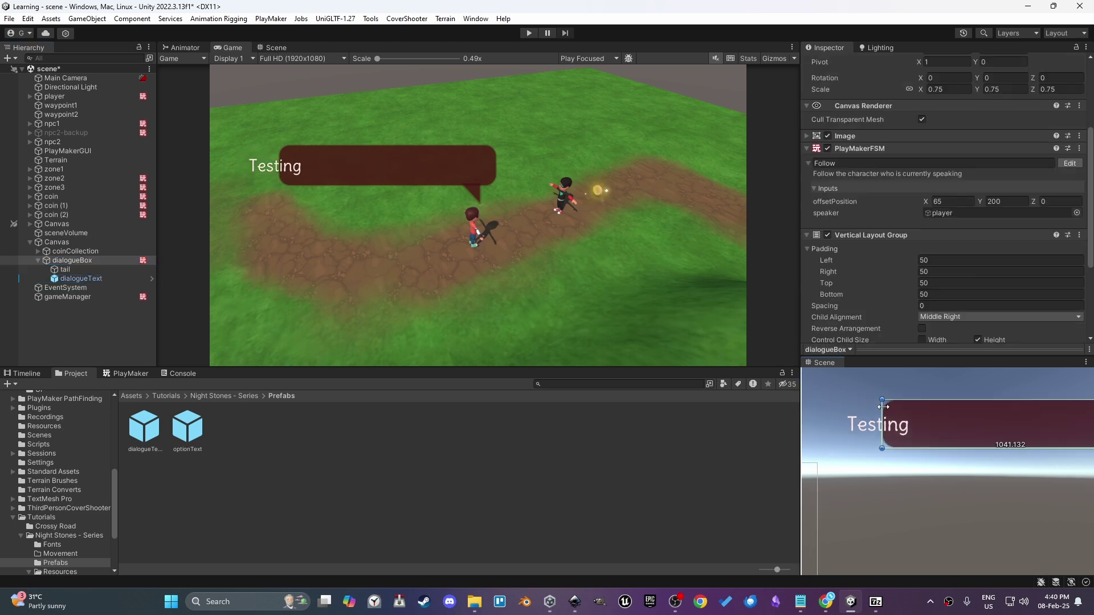
Widen dialogueBox past the start of its text and enable Control Child Size for width in its Vertical Layout Group
drag(882, 406, 835, 406)
scroll(871, 224, down, 5)
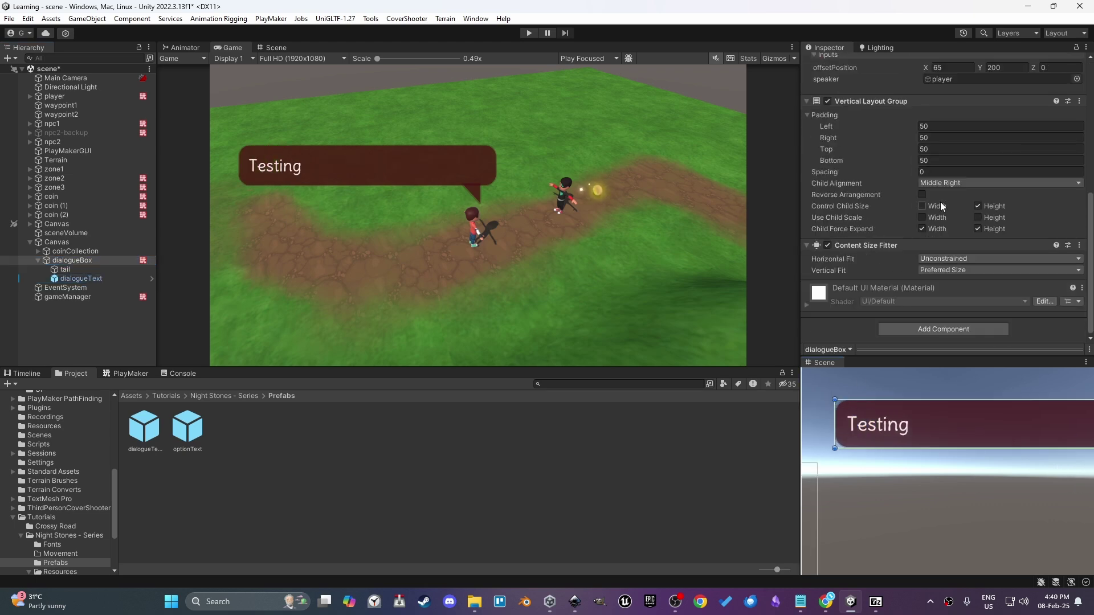
click(923, 206)
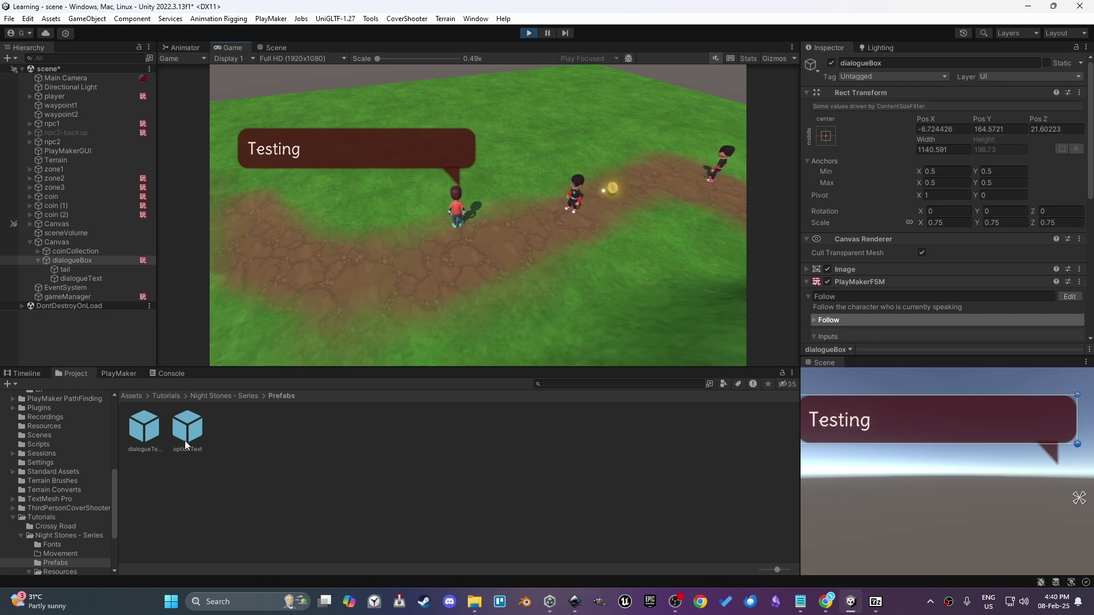
Try an optionText instance under dialogueBox in play mode with its left text margin set to 100, and stop play mode
mouse_move(186, 445)
mouse_down()
mouse_move(136, 342)
mouse_move(90, 286)
mouse_move(97, 261)
mouse_up()
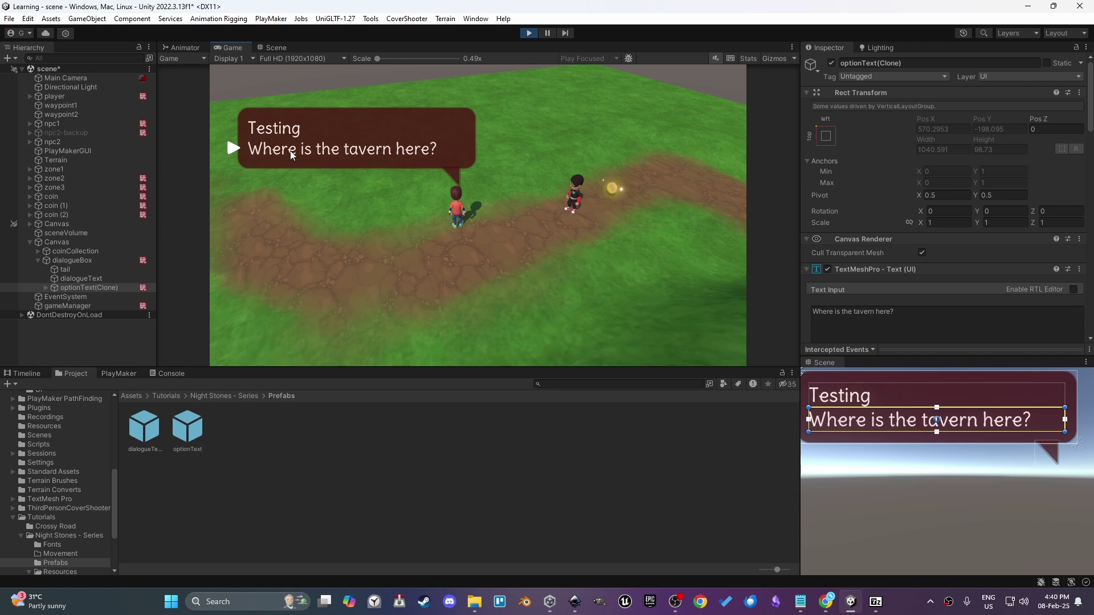
scroll(906, 118, down, 10)
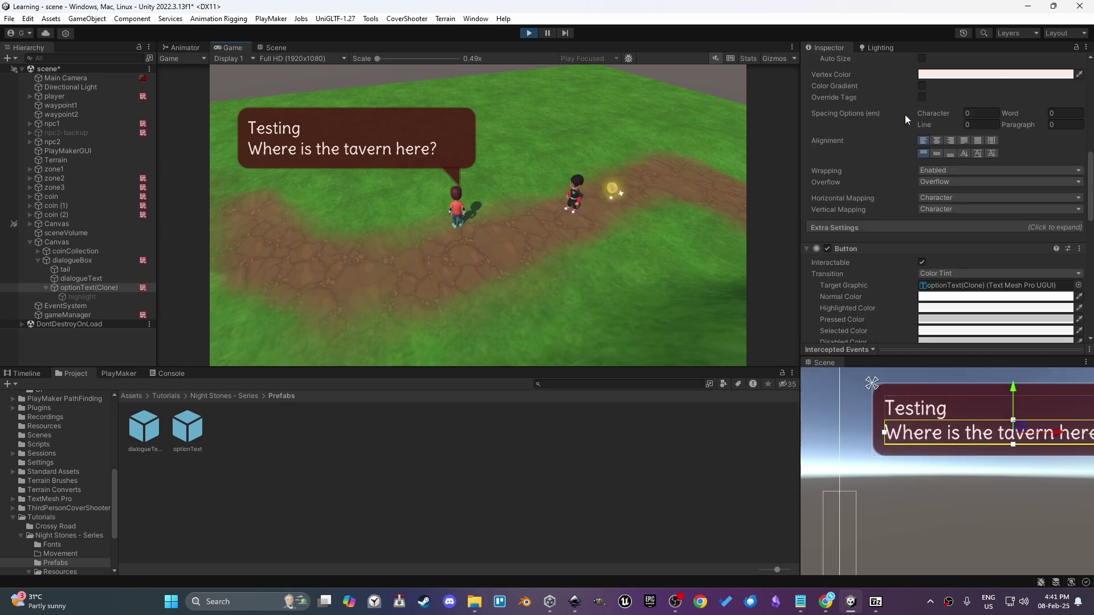
scroll(868, 201, down, 1)
click(867, 201)
drag(922, 211, 941, 213)
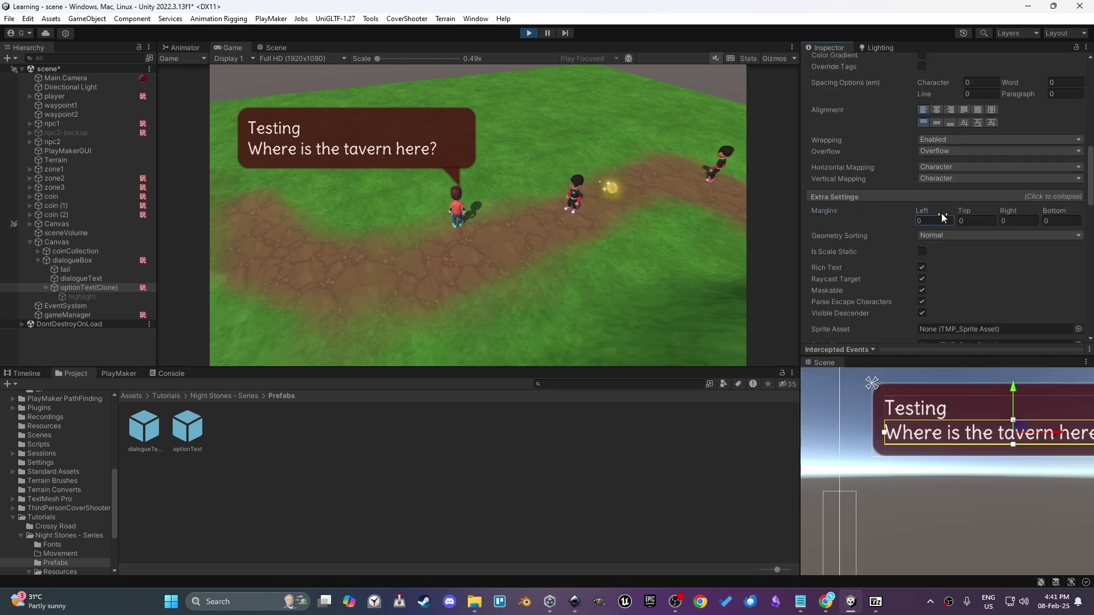
drag(34, 218, 777, 283)
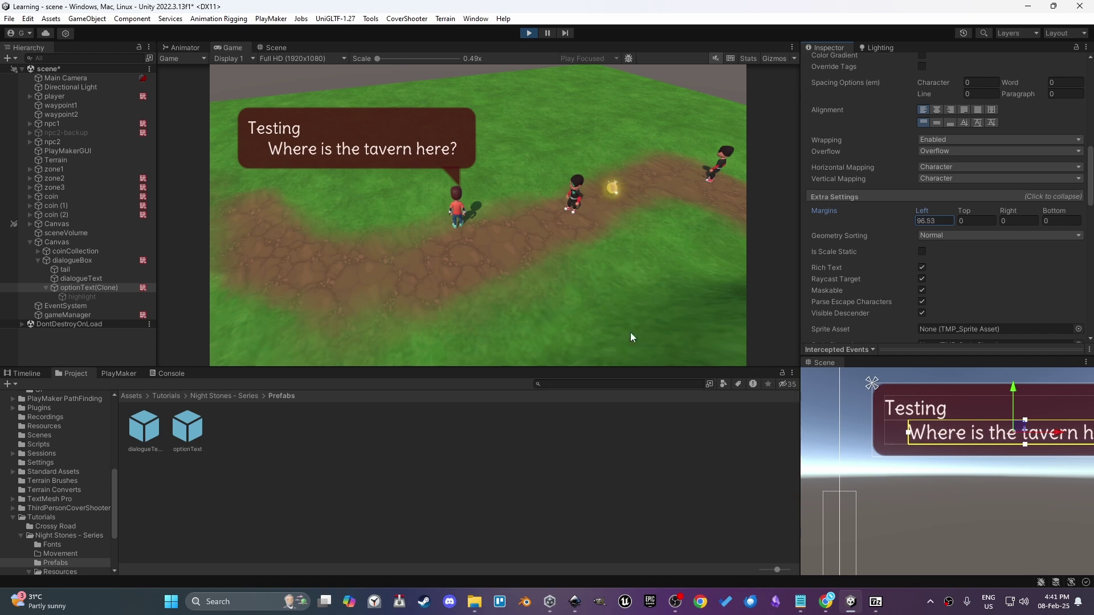
click(940, 221)
text(100)
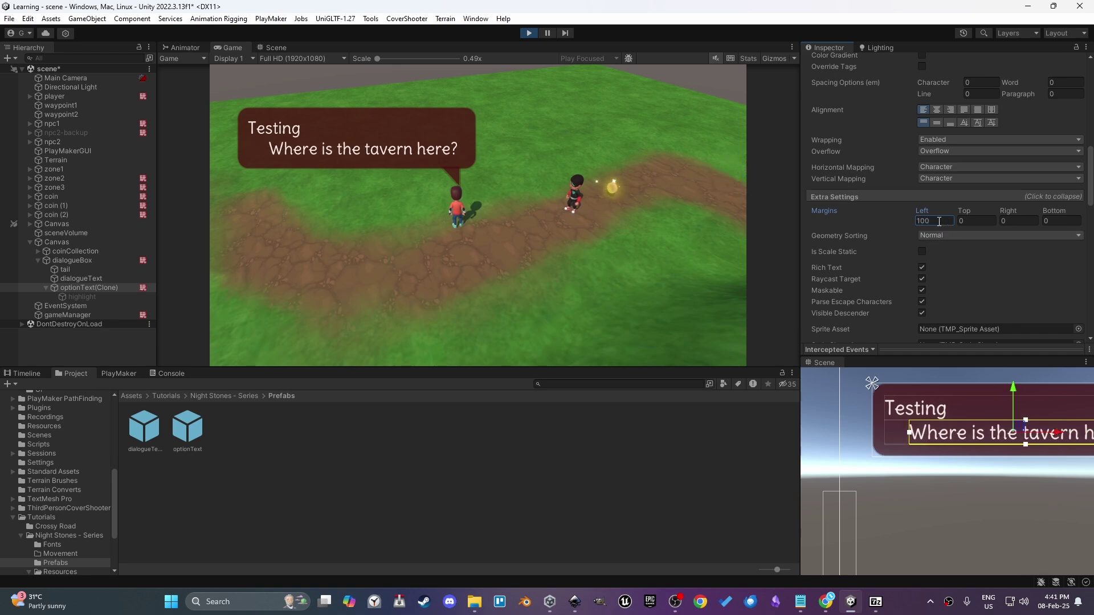
click(512, 219)
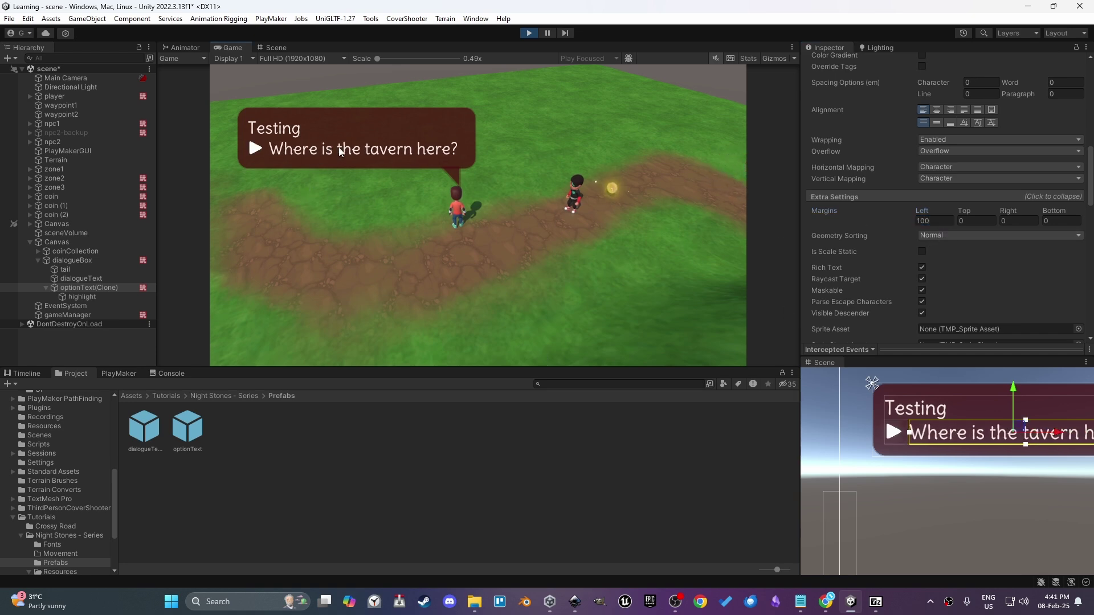
click(528, 33)
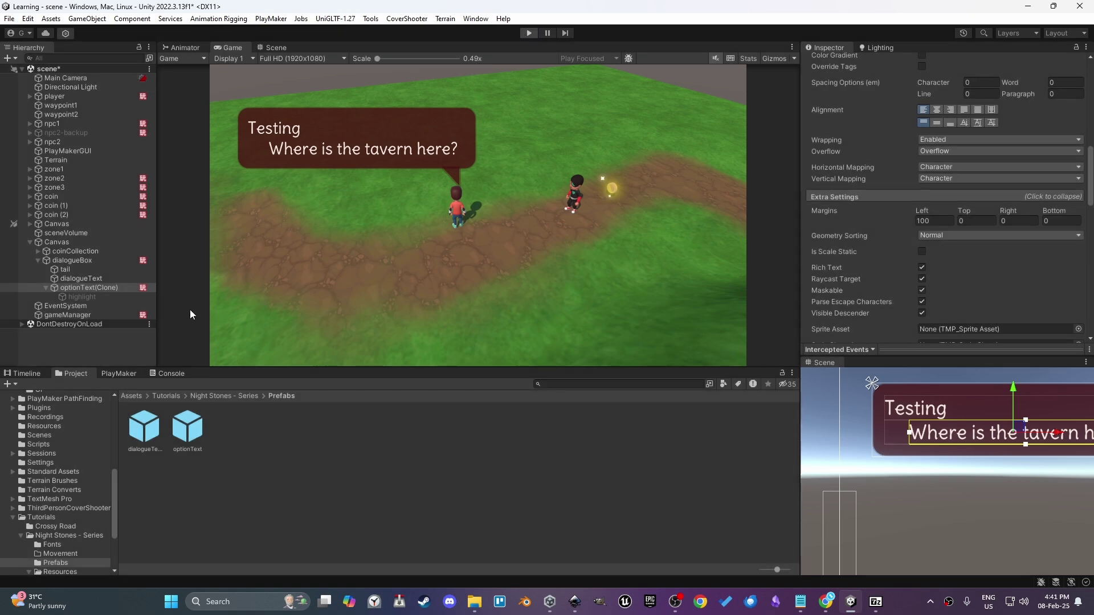
Place an optionText prefab instance under dialogueBox in the scene and set its left text margin to 100
drag(144, 431, 95, 259)
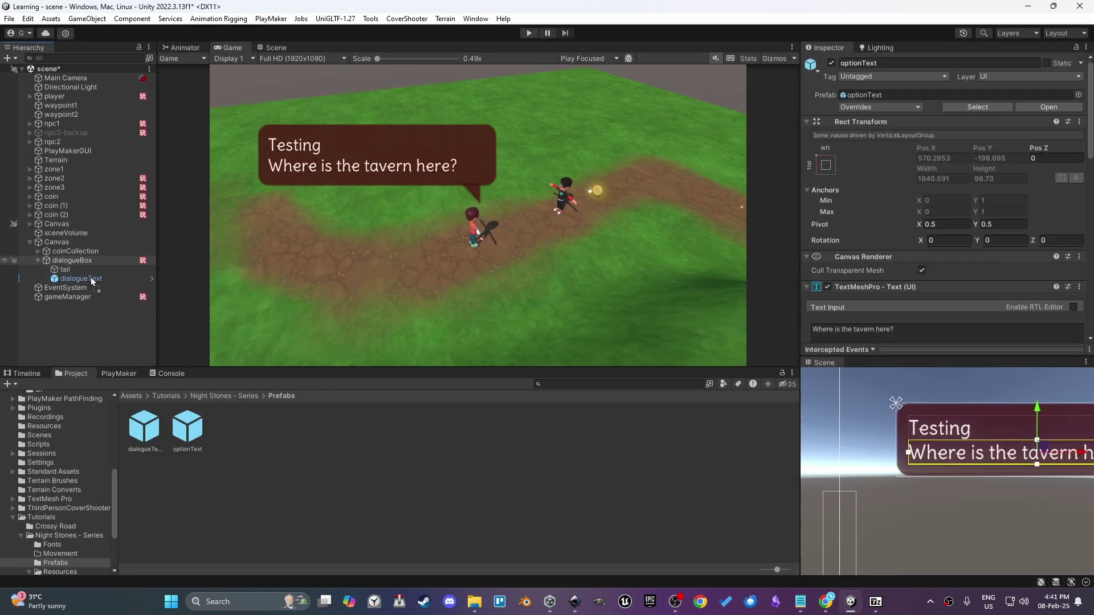
scroll(865, 241, down, 10)
click(874, 290)
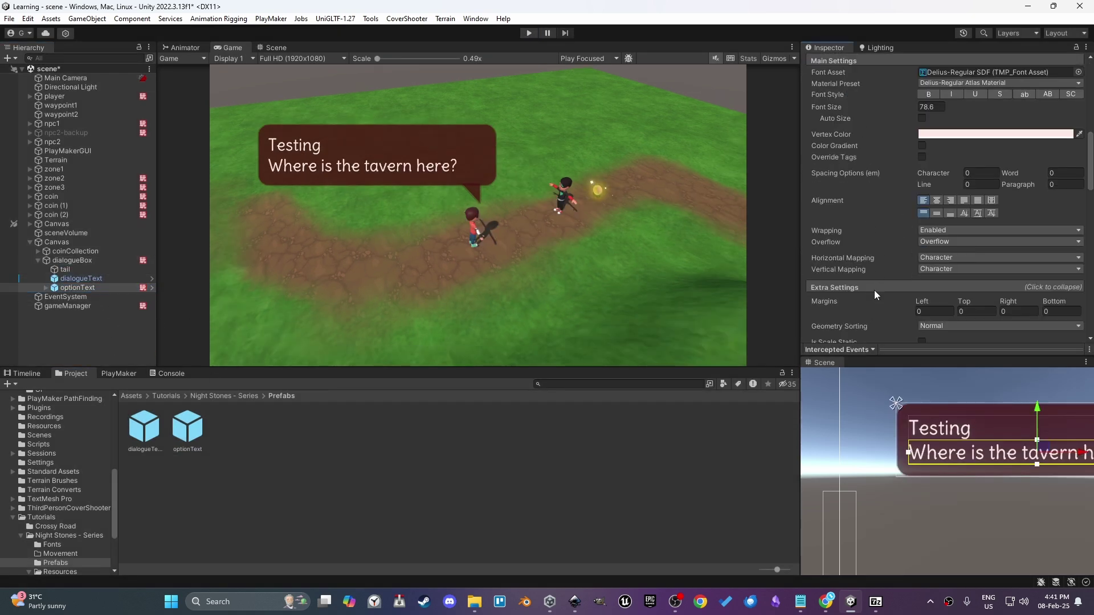
click(904, 293)
scroll(847, 193, up, 2)
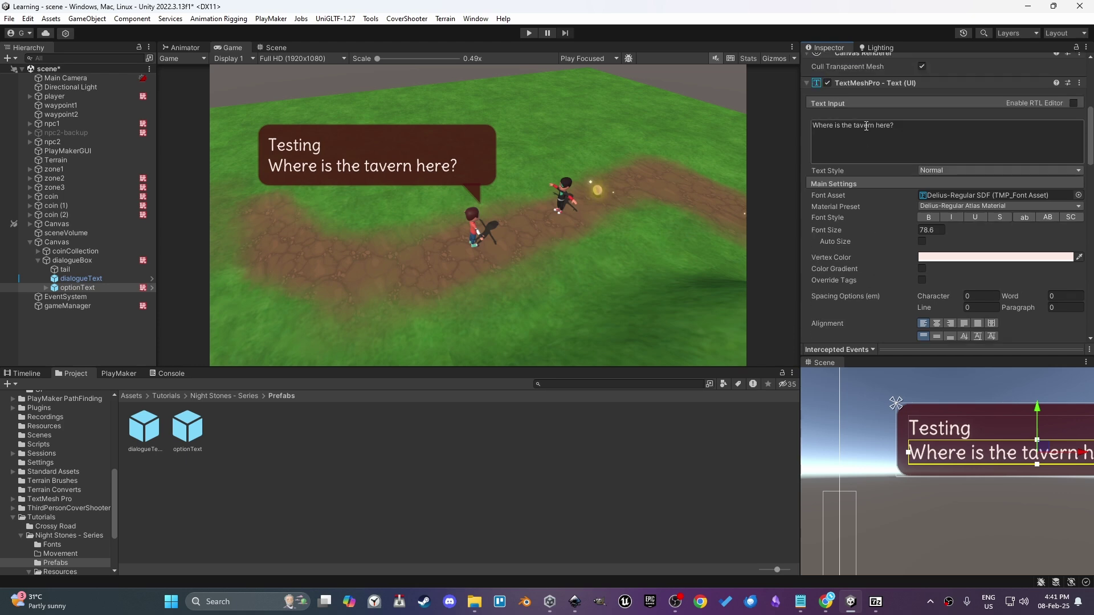
scroll(911, 110, down, 3)
text(100)
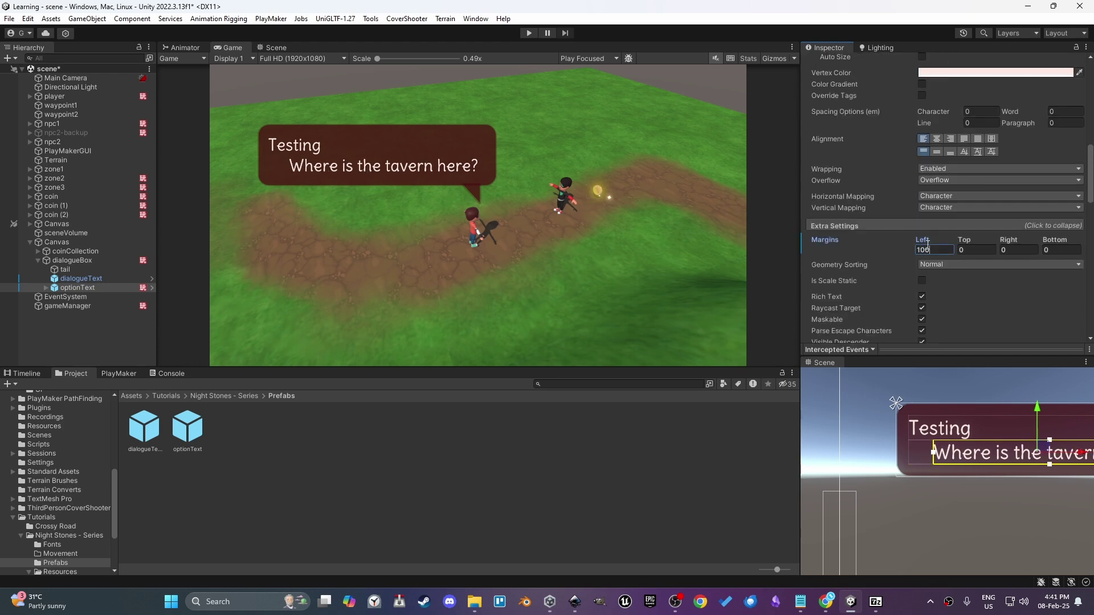
Activate optionText's highlight arrow and move it into the margin before the option text, at Pos X 47
click(46, 288)
click(80, 297)
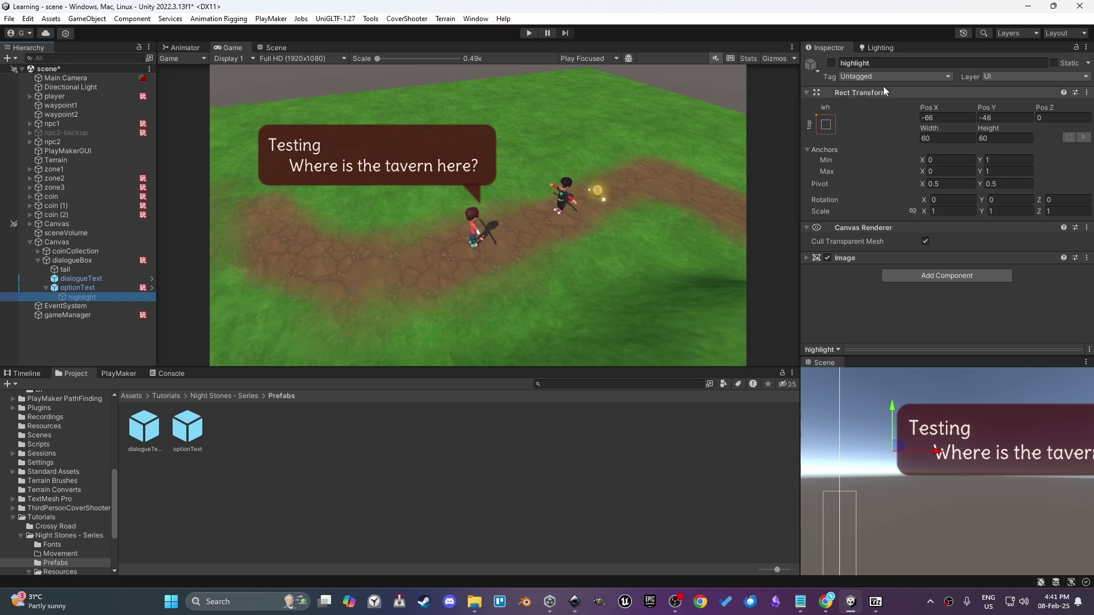
click(831, 63)
drag(923, 459, 961, 454)
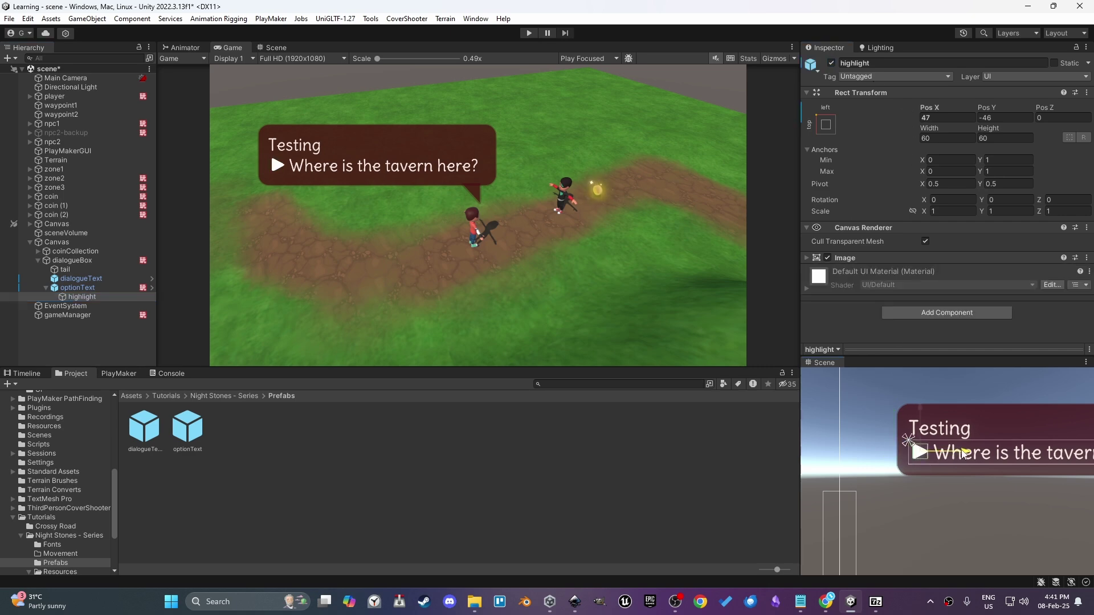
Apply all overrides of the optionText instance to its prefab and delete the instance from the scene
click(124, 290)
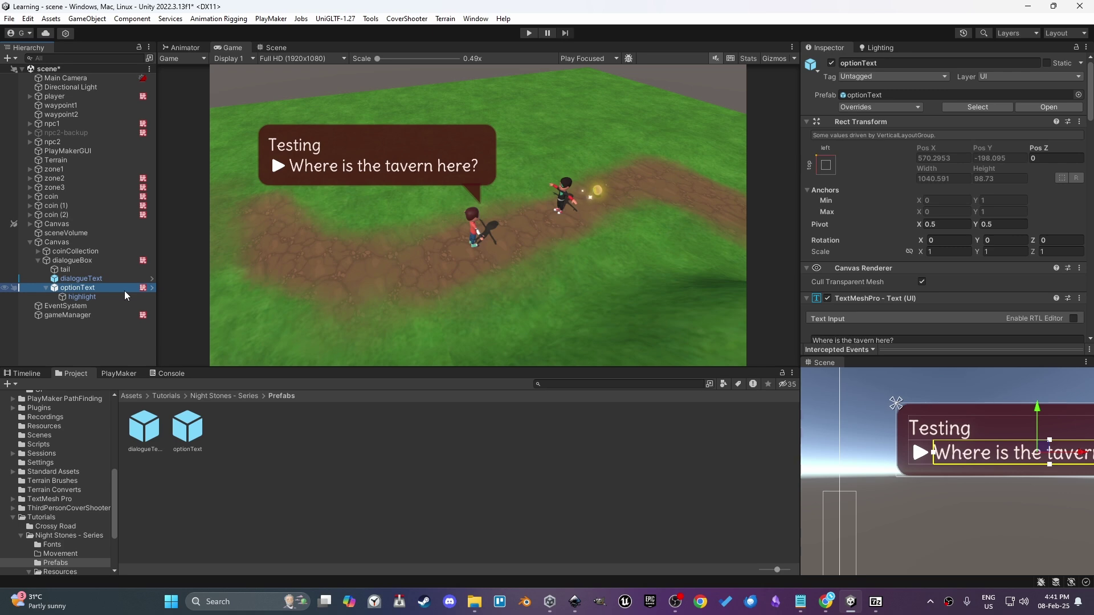
click(878, 105)
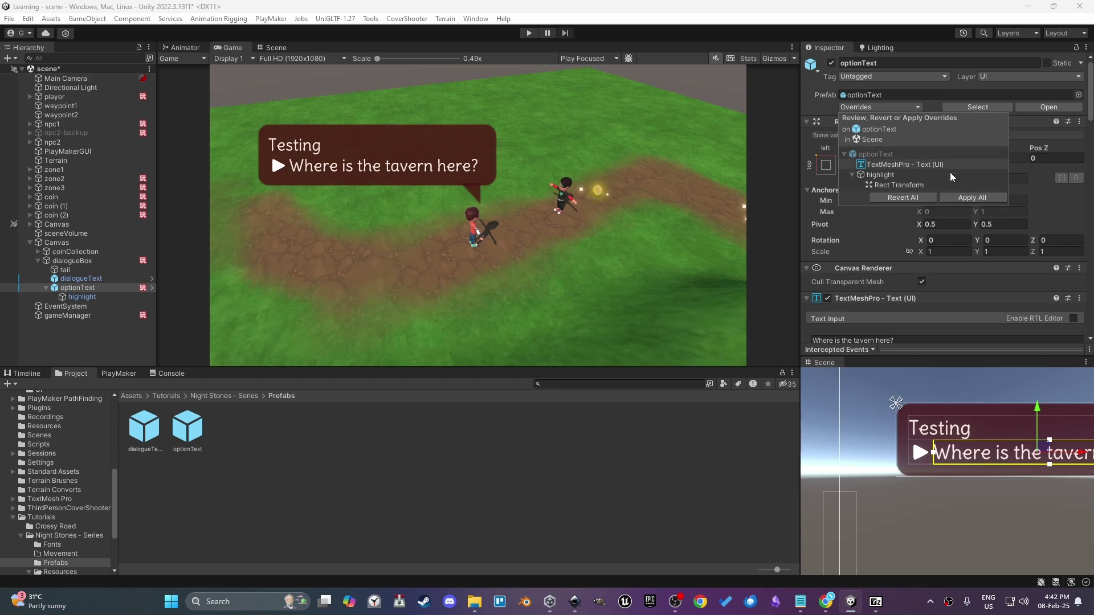
click(963, 198)
click(84, 288)
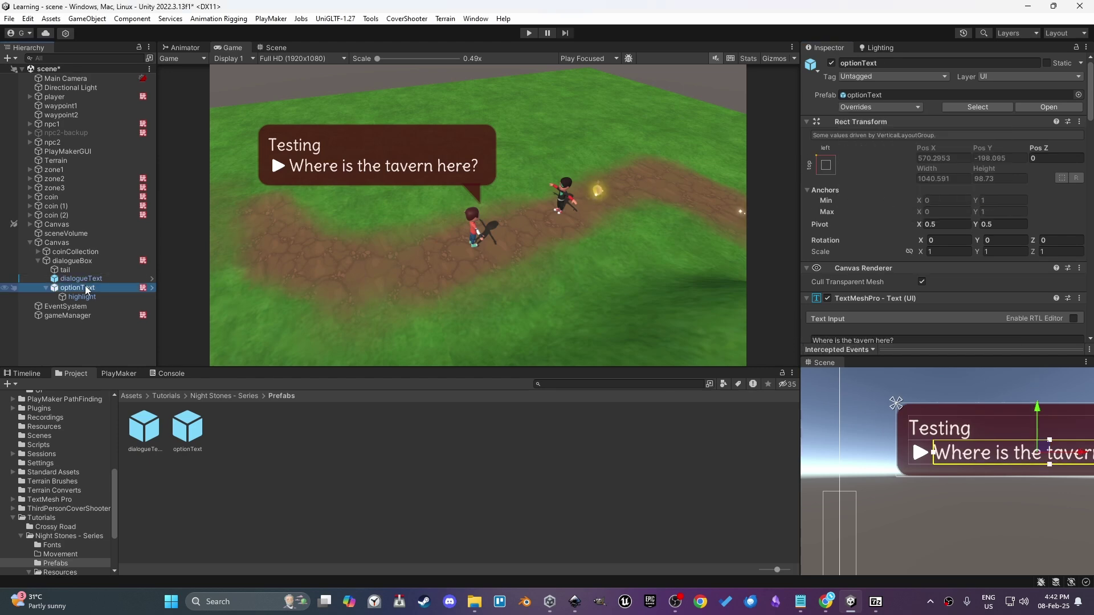
key(Delete)
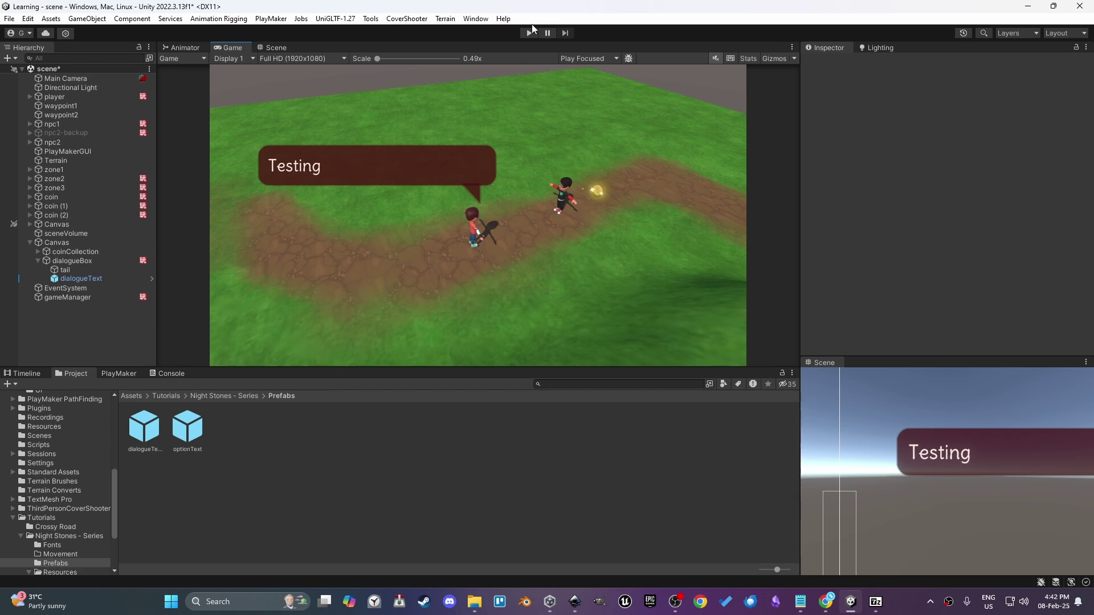
Run the scene, test the highlight arrows on two optionText instances under dialogueBox, and stop play mode
click(529, 32)
click(86, 288)
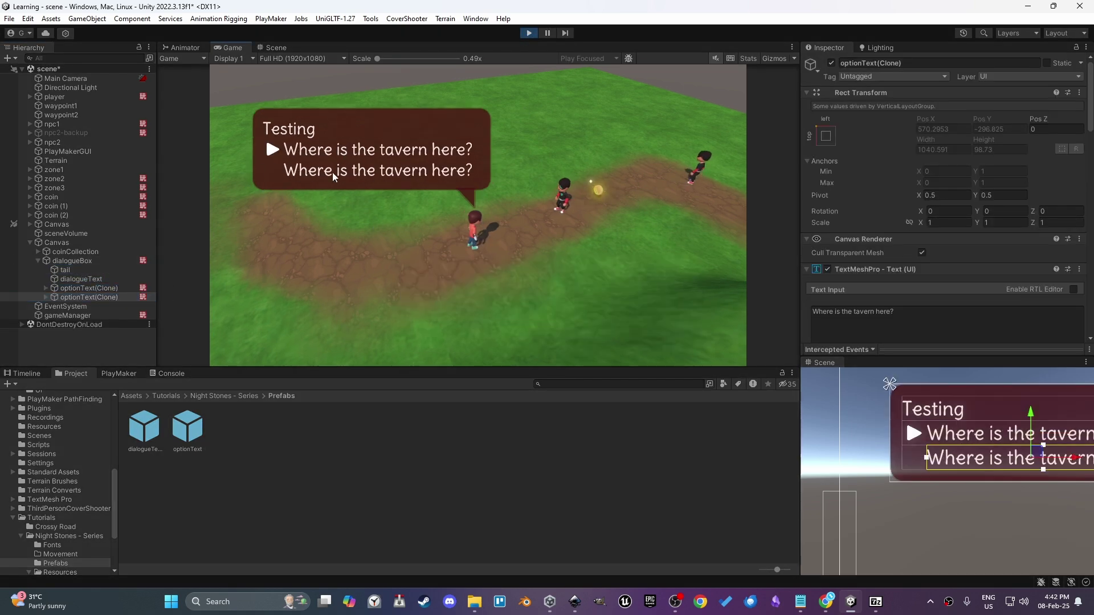
key(Down)
key(Up)
key(Down)
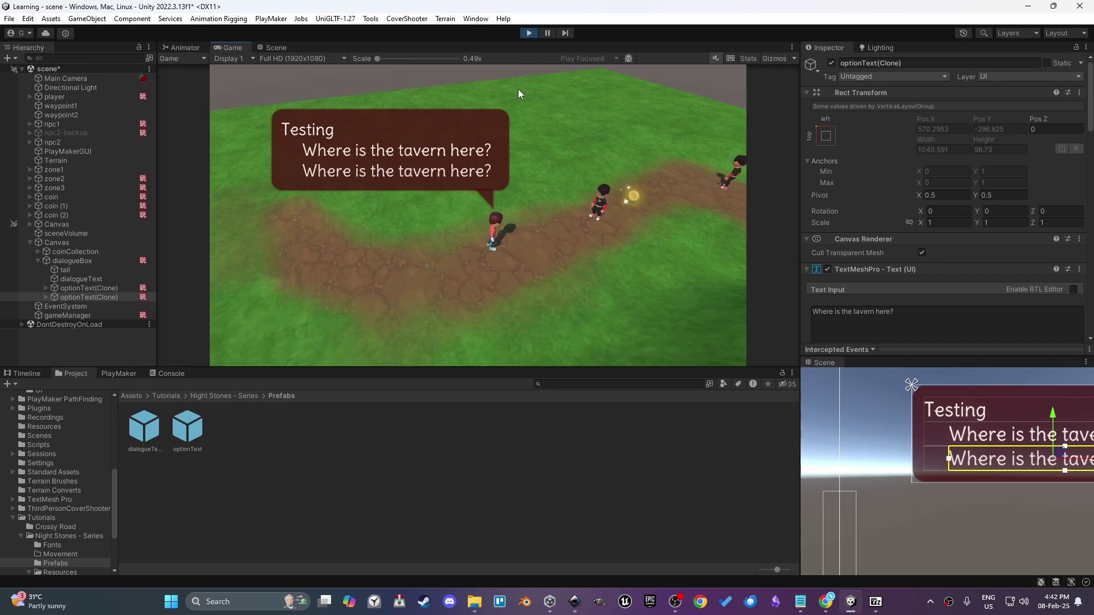
click(528, 32)
click(114, 265)
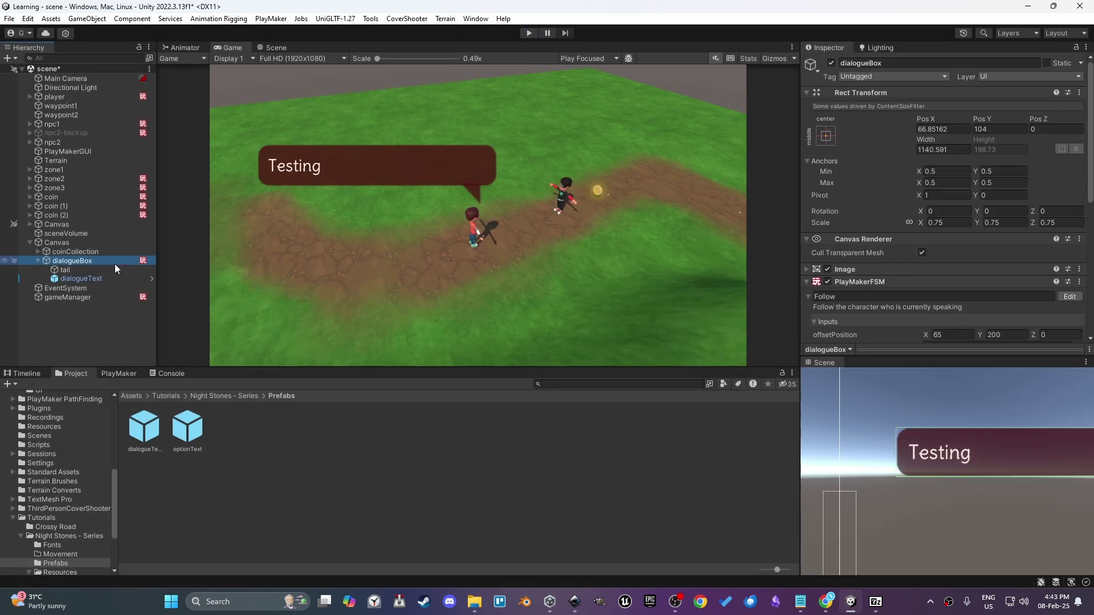
click(86, 319)
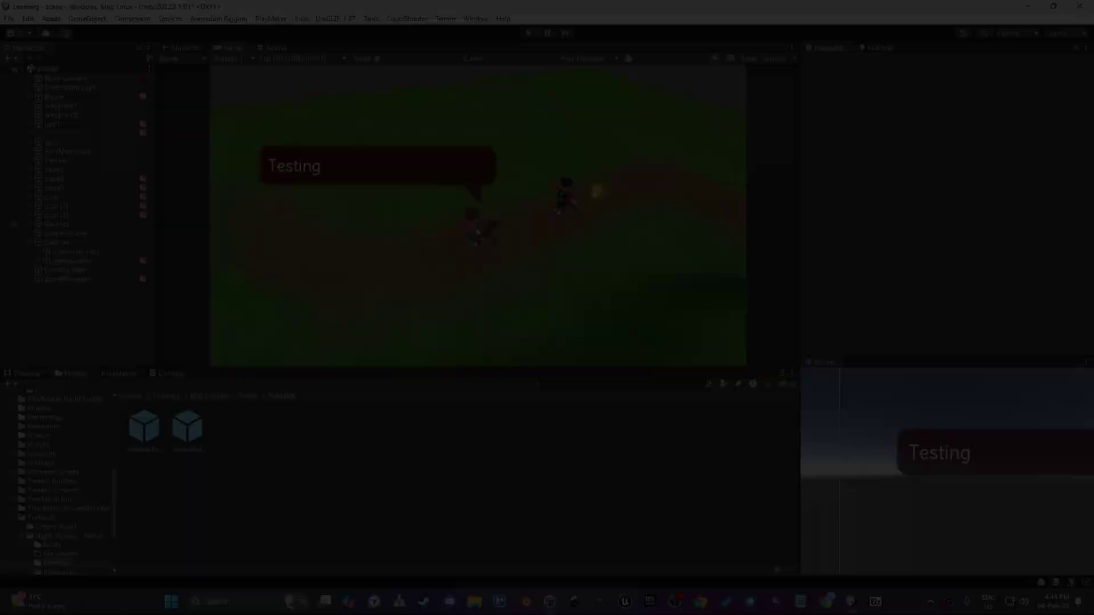